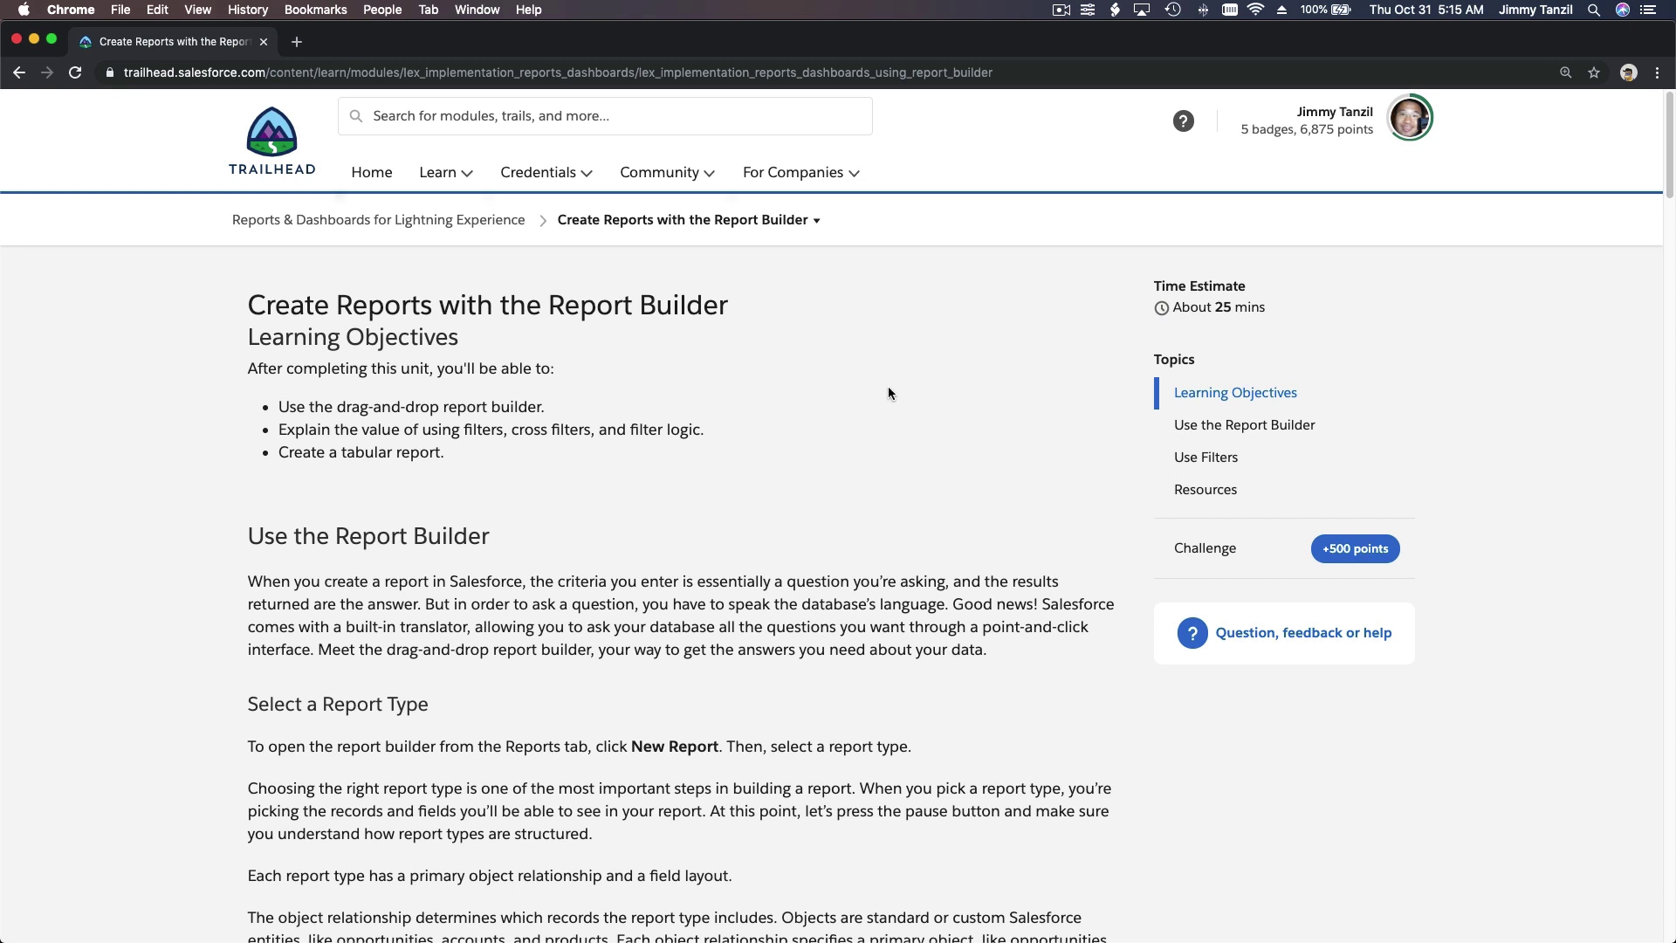
- Highlight the Use Filters, Use Cross-Object Filters and Use Filter Logic headings in the help article
scroll(888, 388, down, 5)
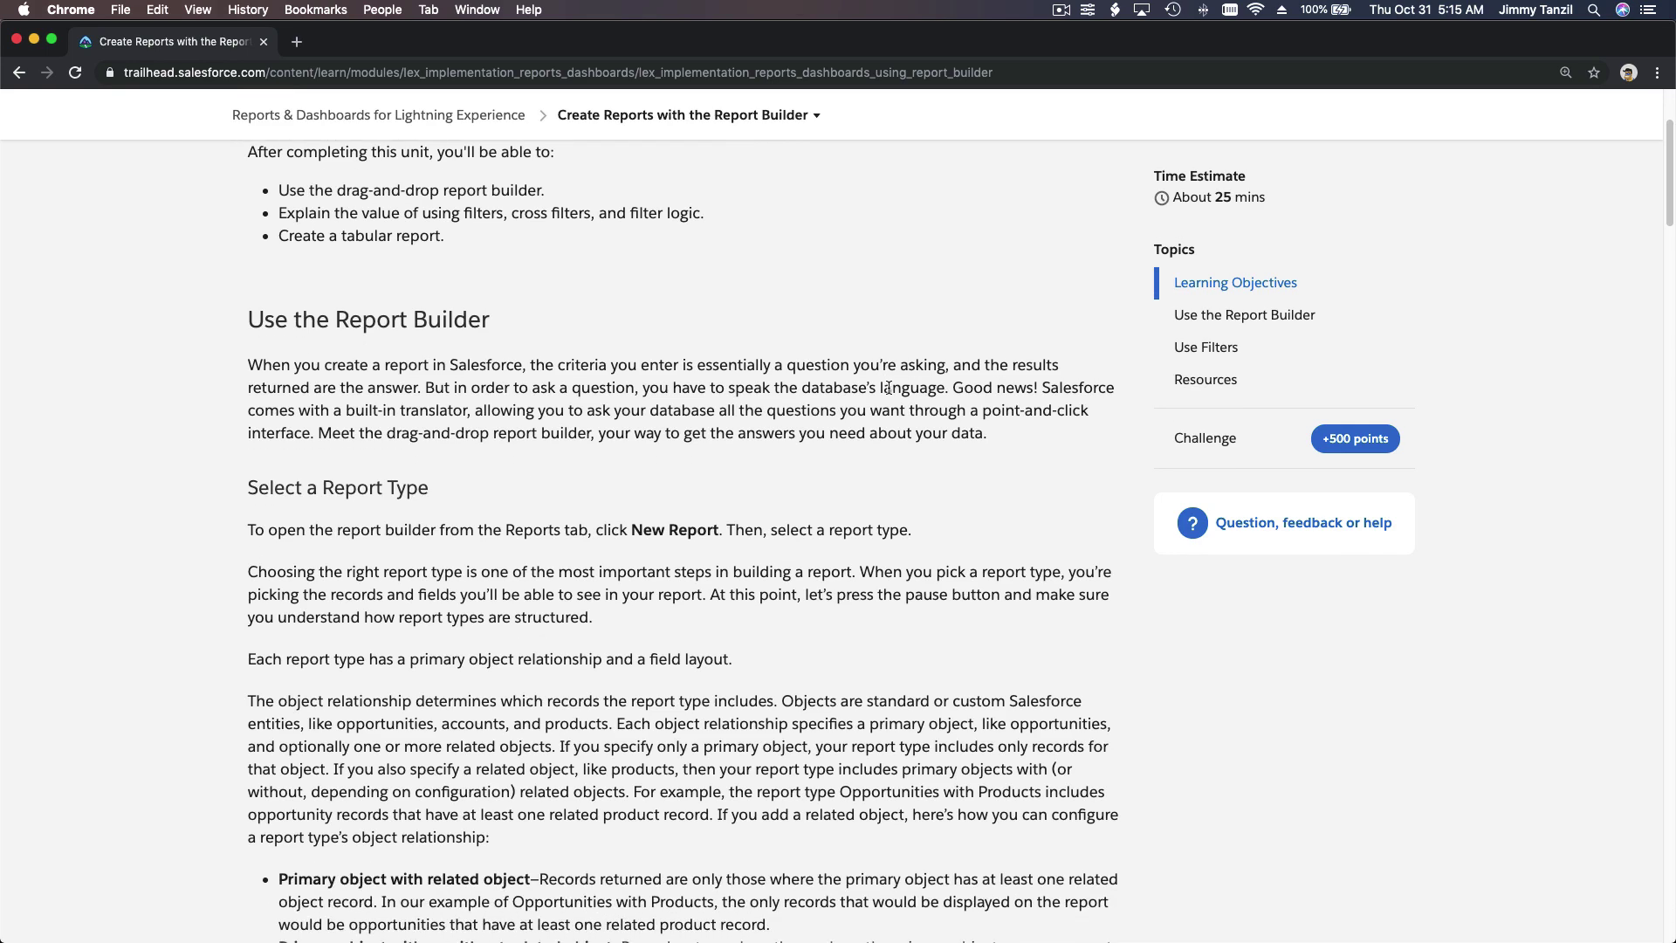
scroll(888, 387, down, 10)
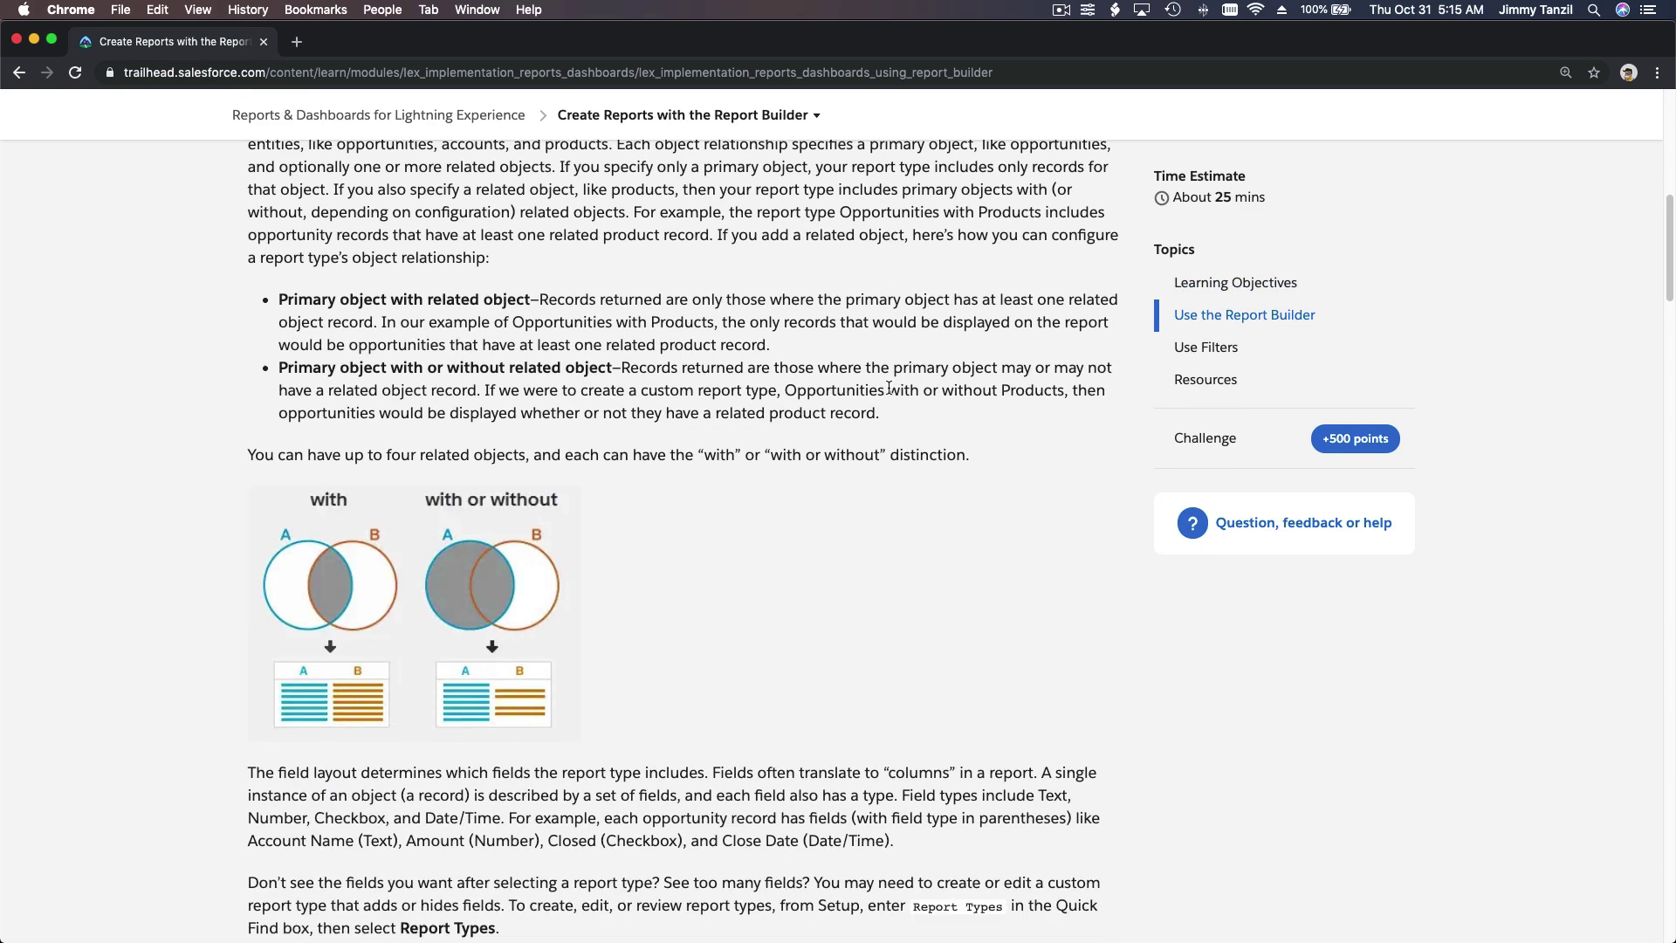
scroll(888, 393, down, 5)
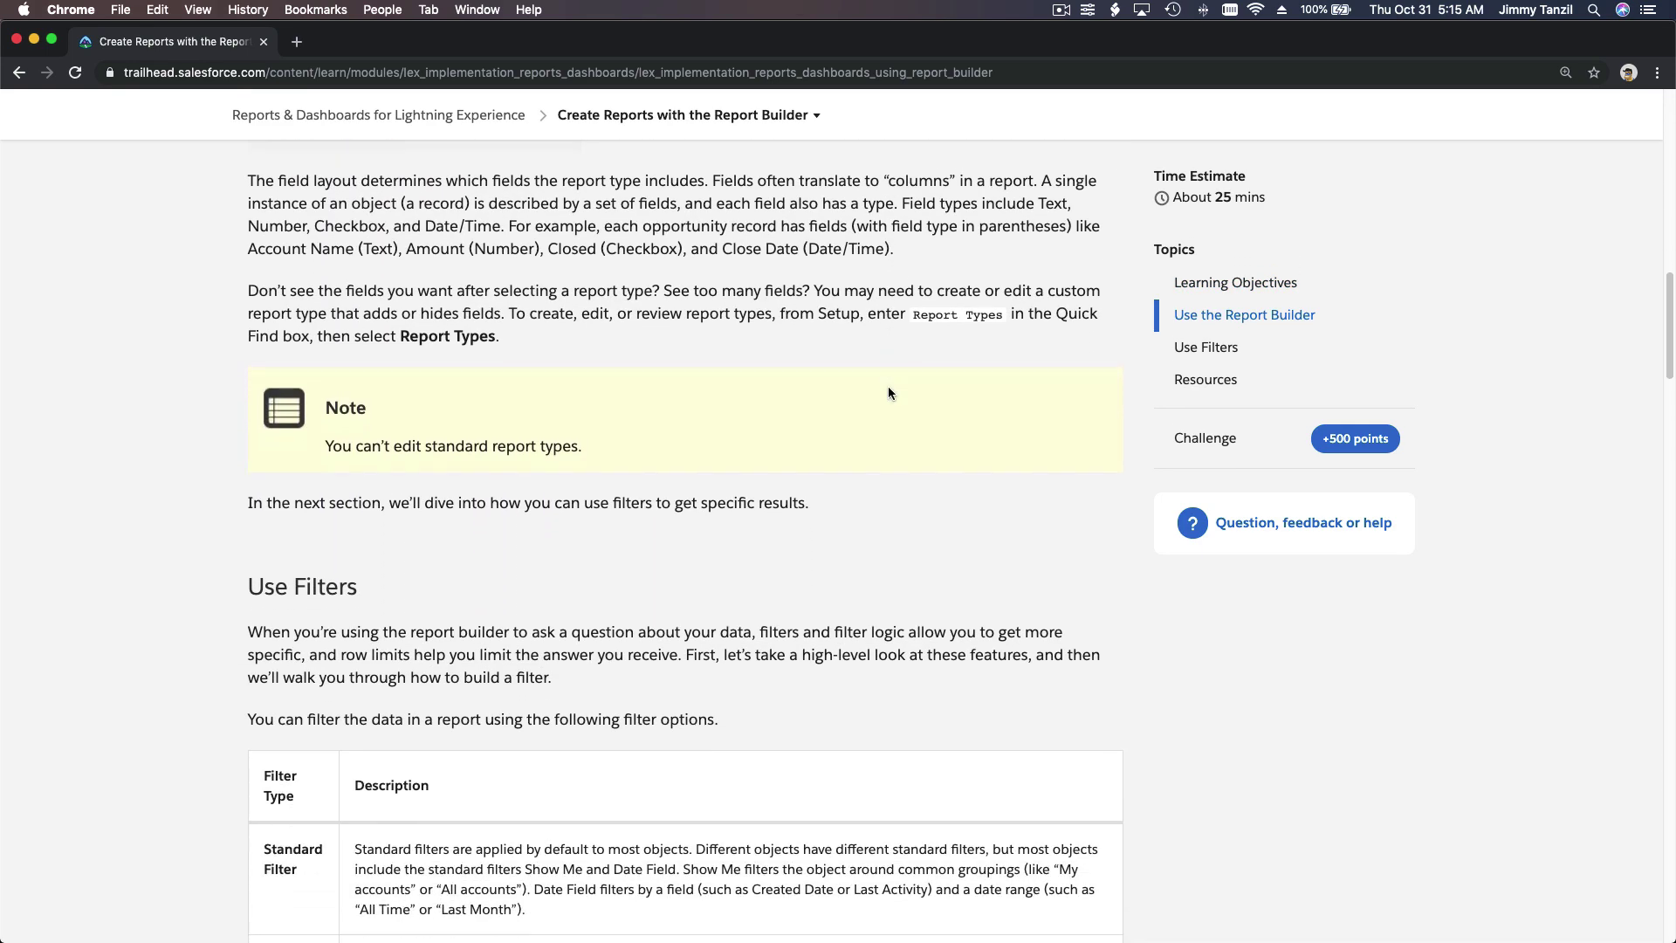
scroll(888, 393, down, 3)
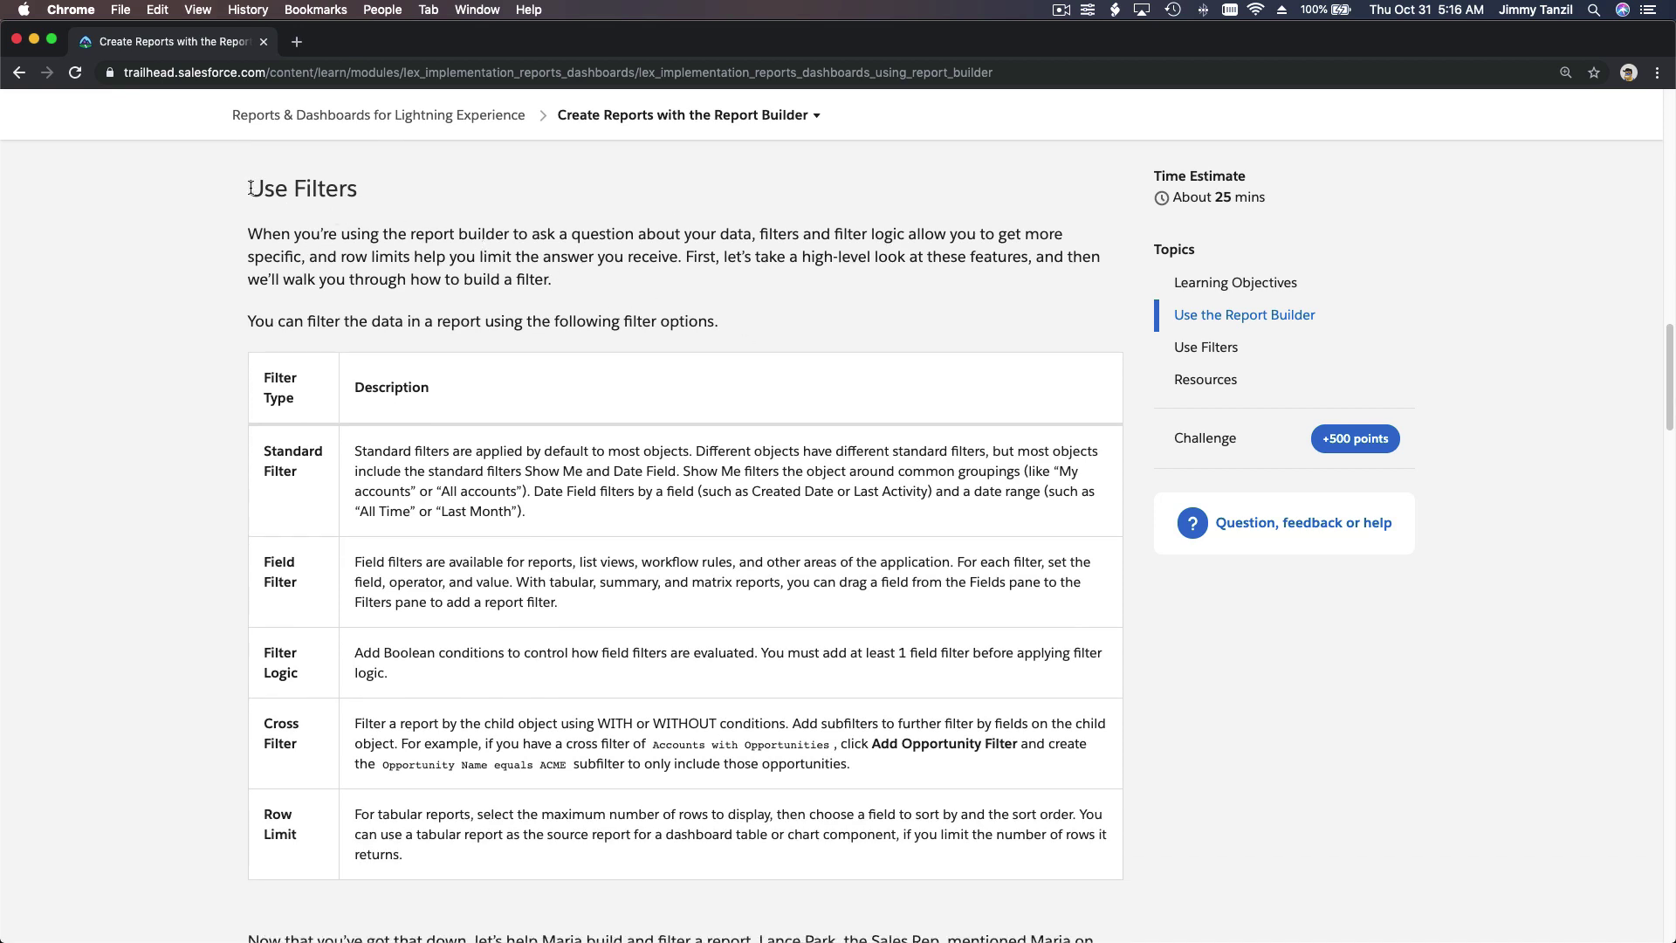
drag(248, 188, 360, 192)
click(449, 192)
scroll(449, 199, down, 7)
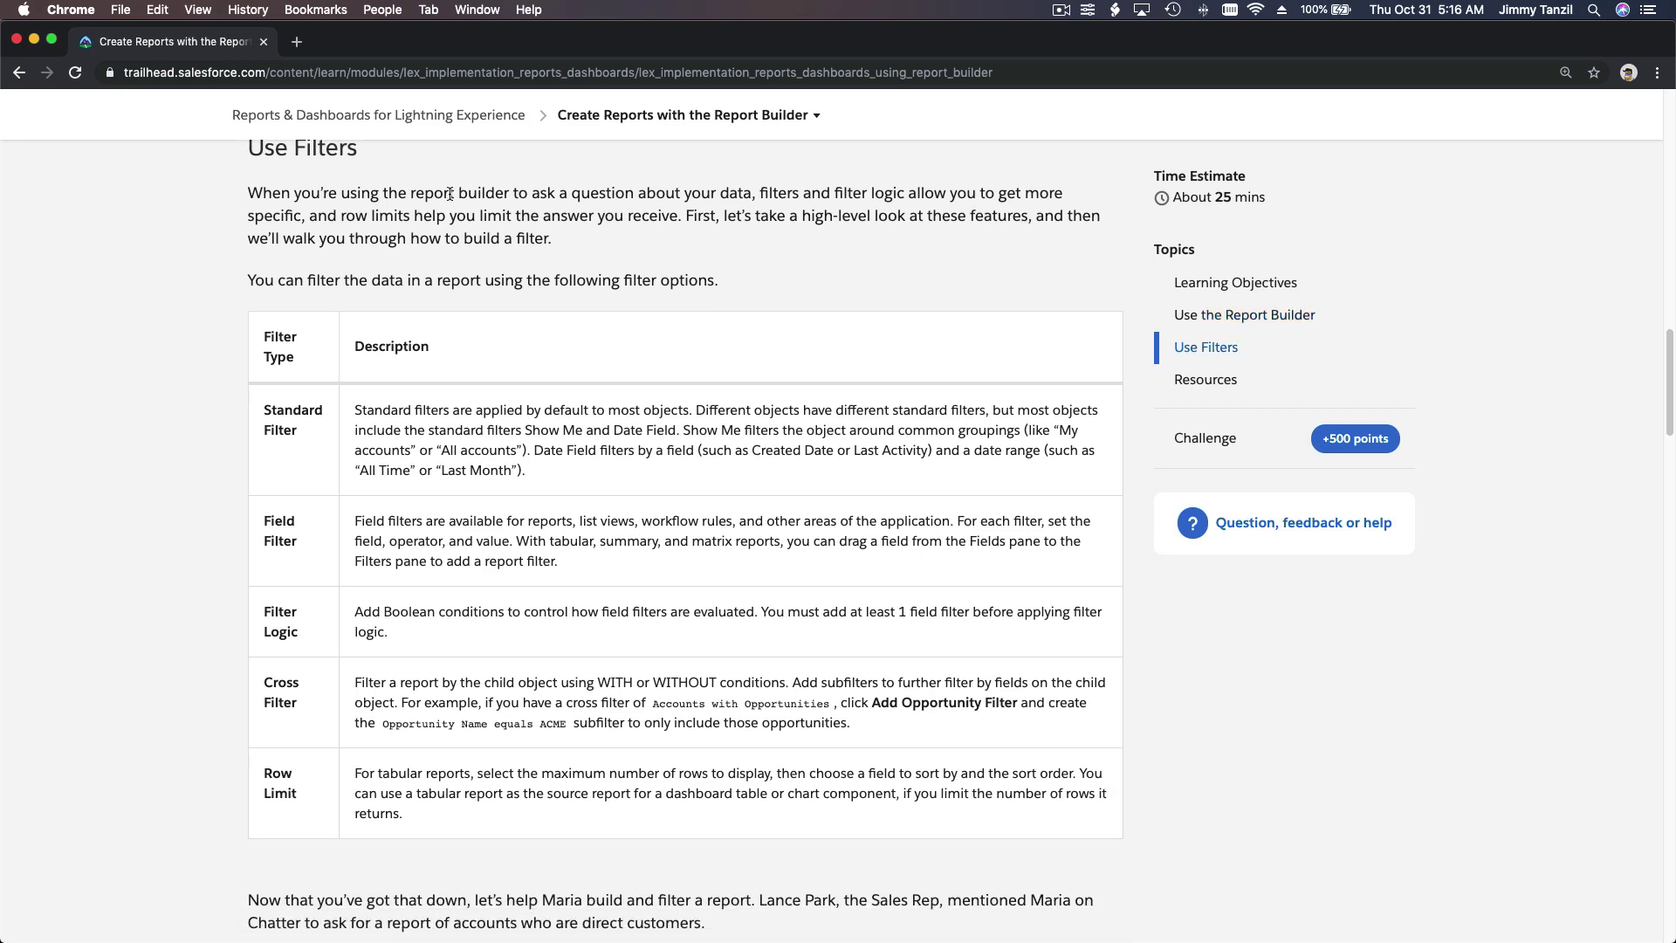
scroll(448, 201, down, 8)
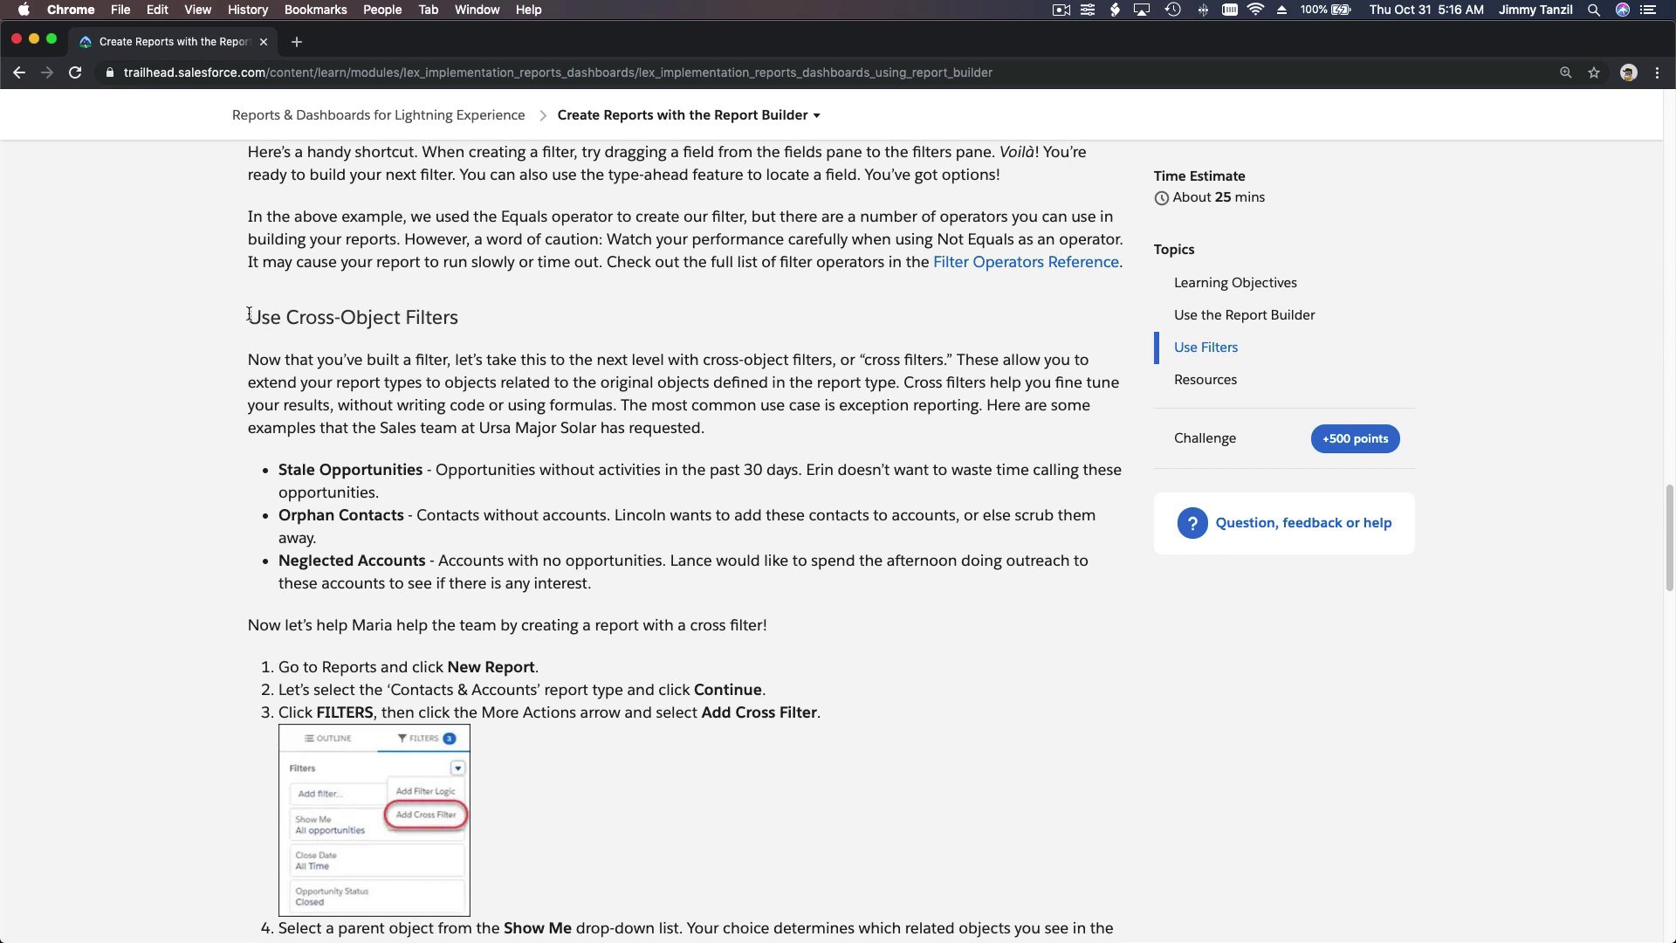
drag(249, 314, 458, 321)
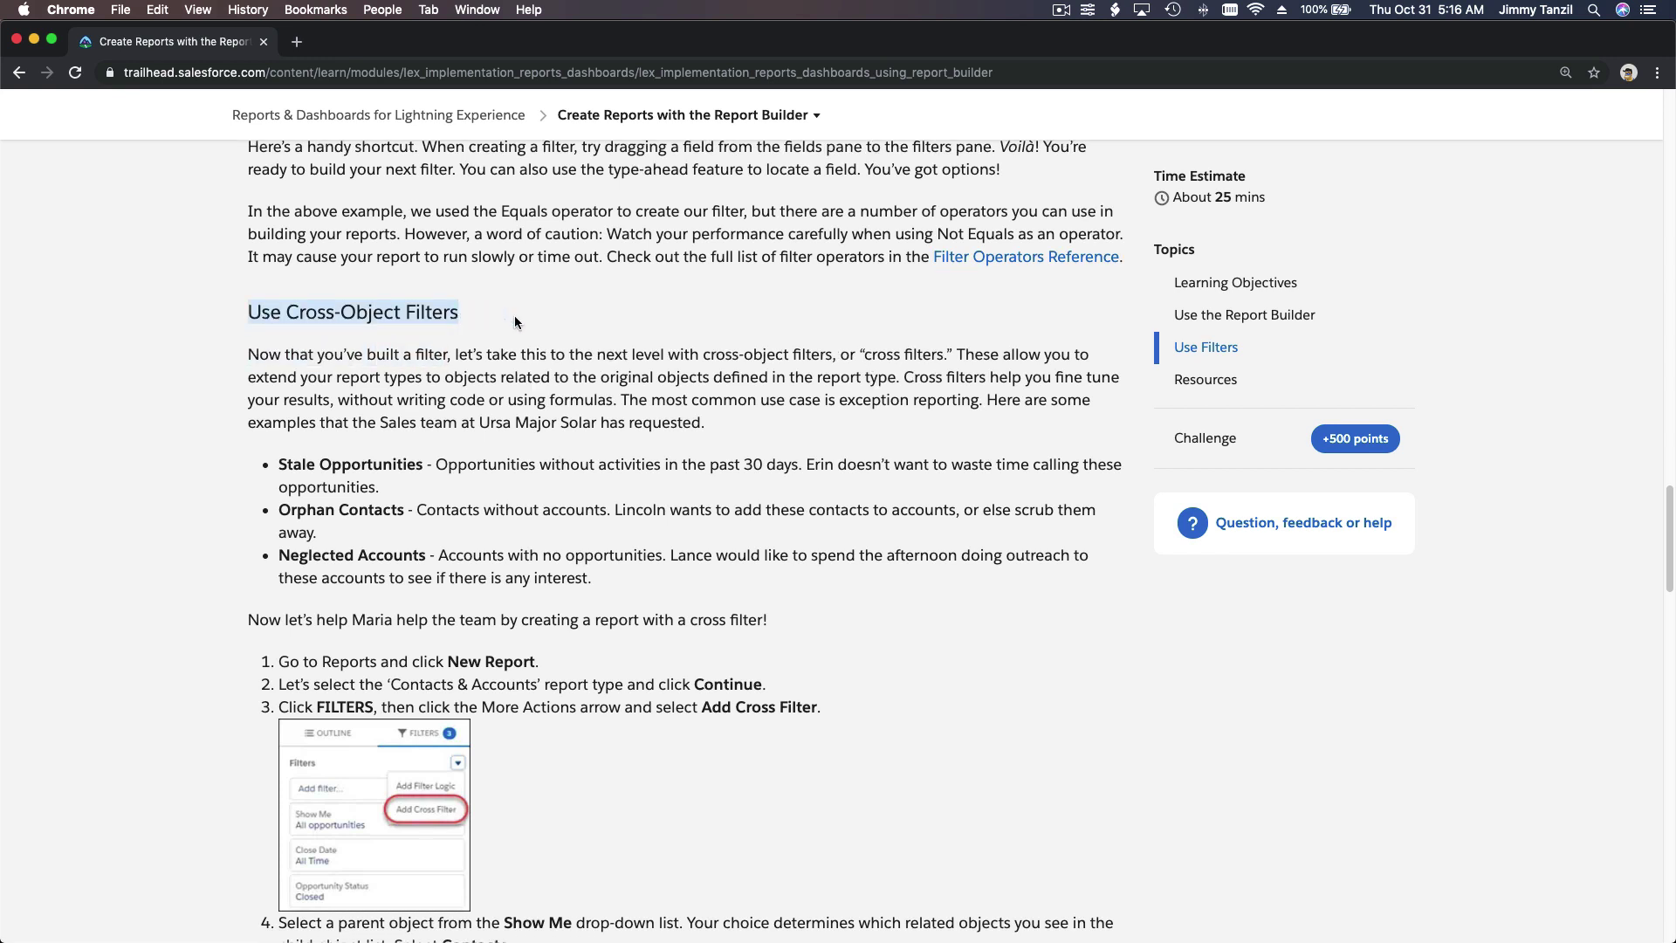
scroll(515, 316, down, 2)
scroll(513, 368, down, 10)
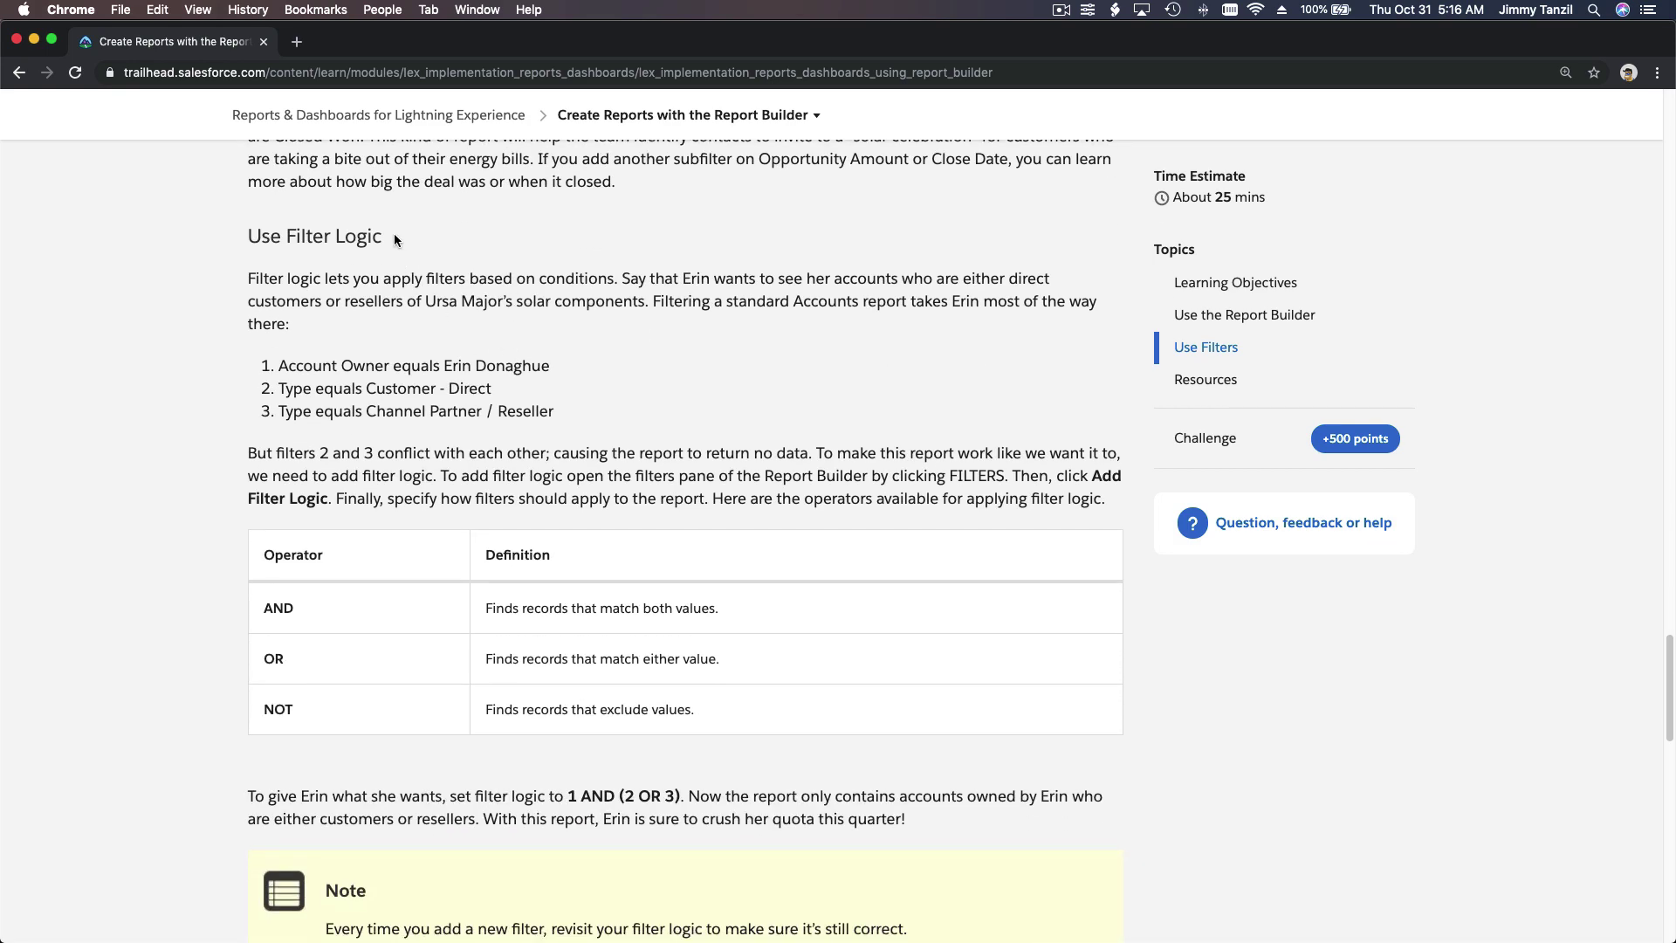
drag(395, 233, 251, 237)
click(529, 233)
- Scroll back up to the top of the filters help page
scroll(642, 347, up, 4)
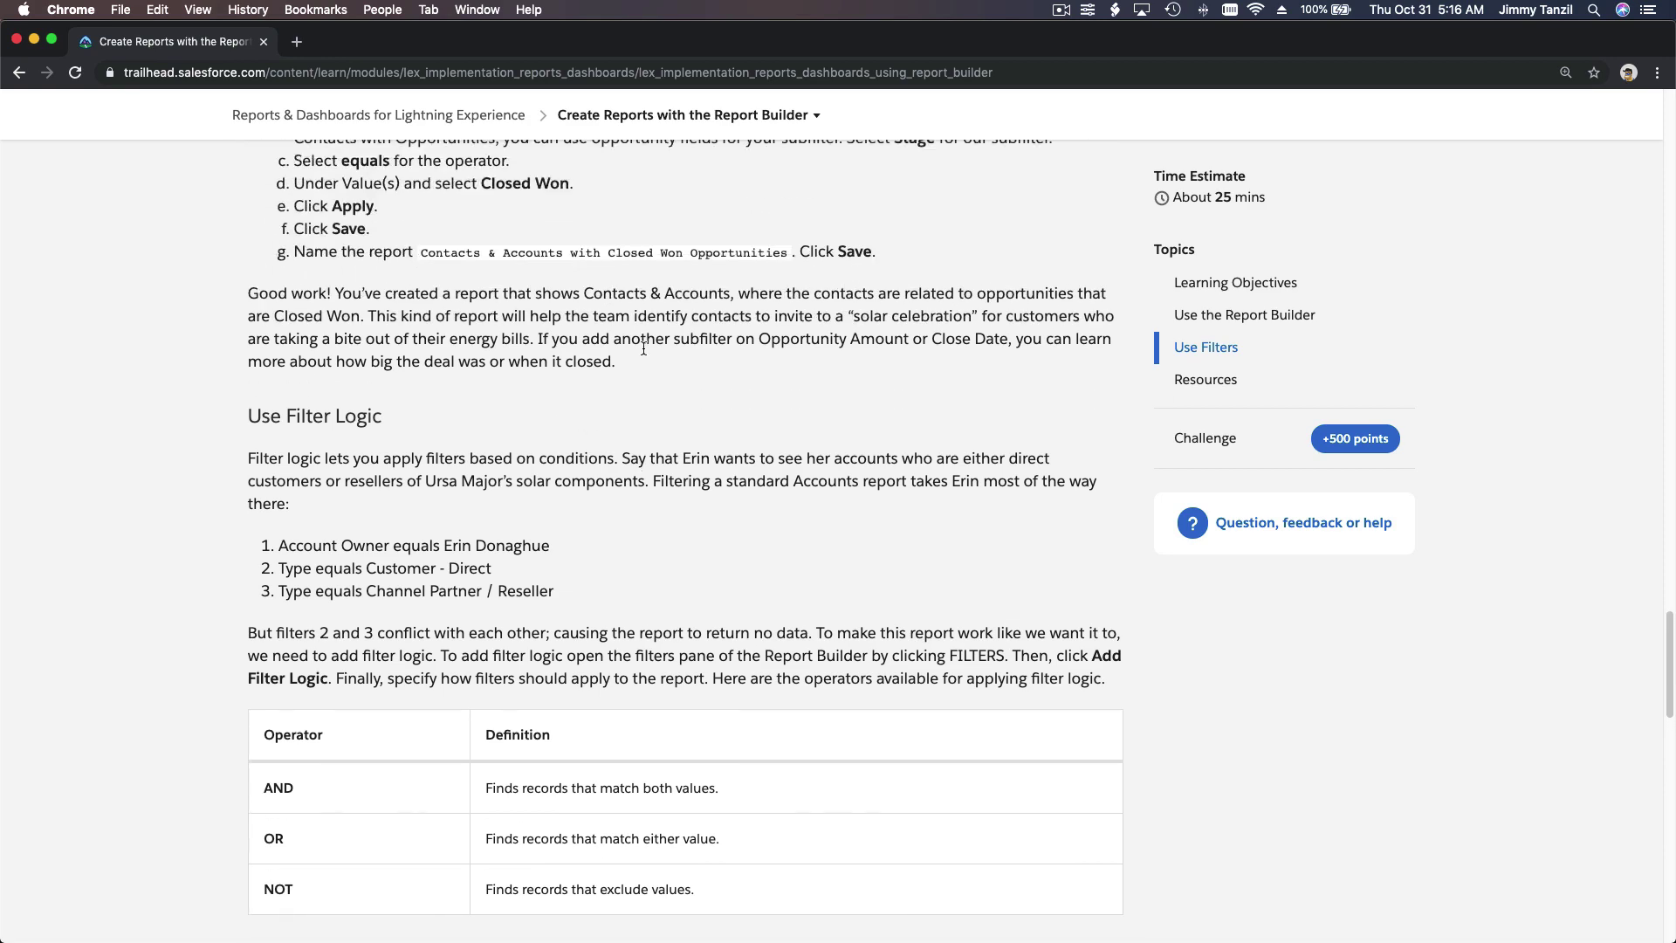
scroll(642, 347, up, 1)
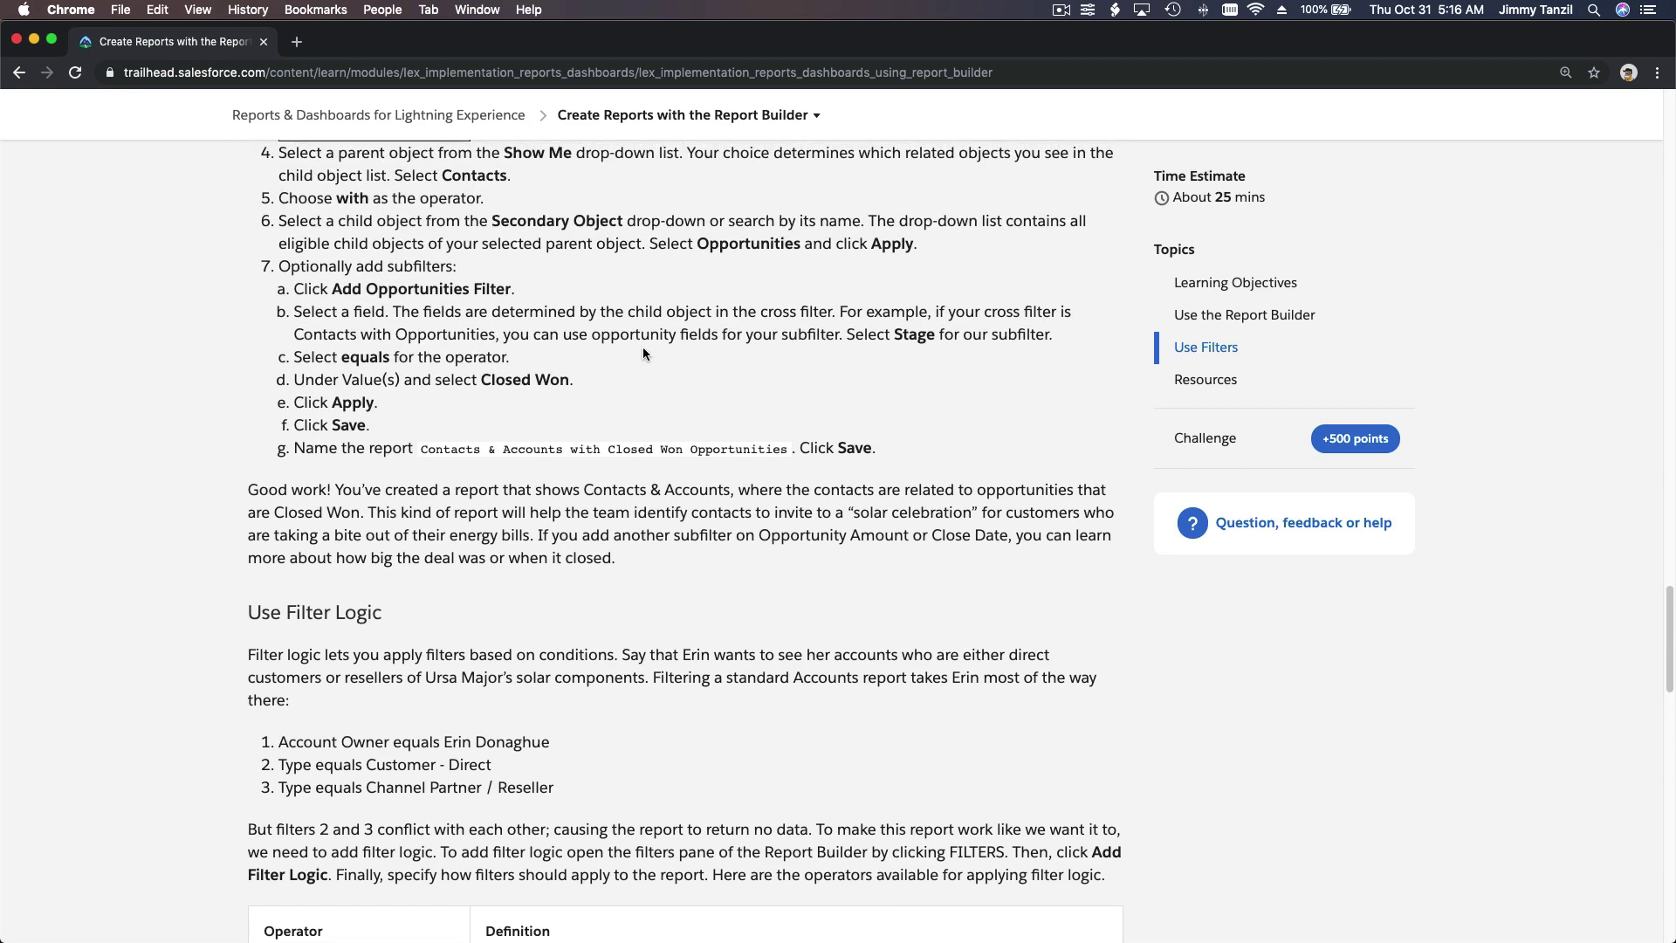
scroll(642, 347, up, 2)
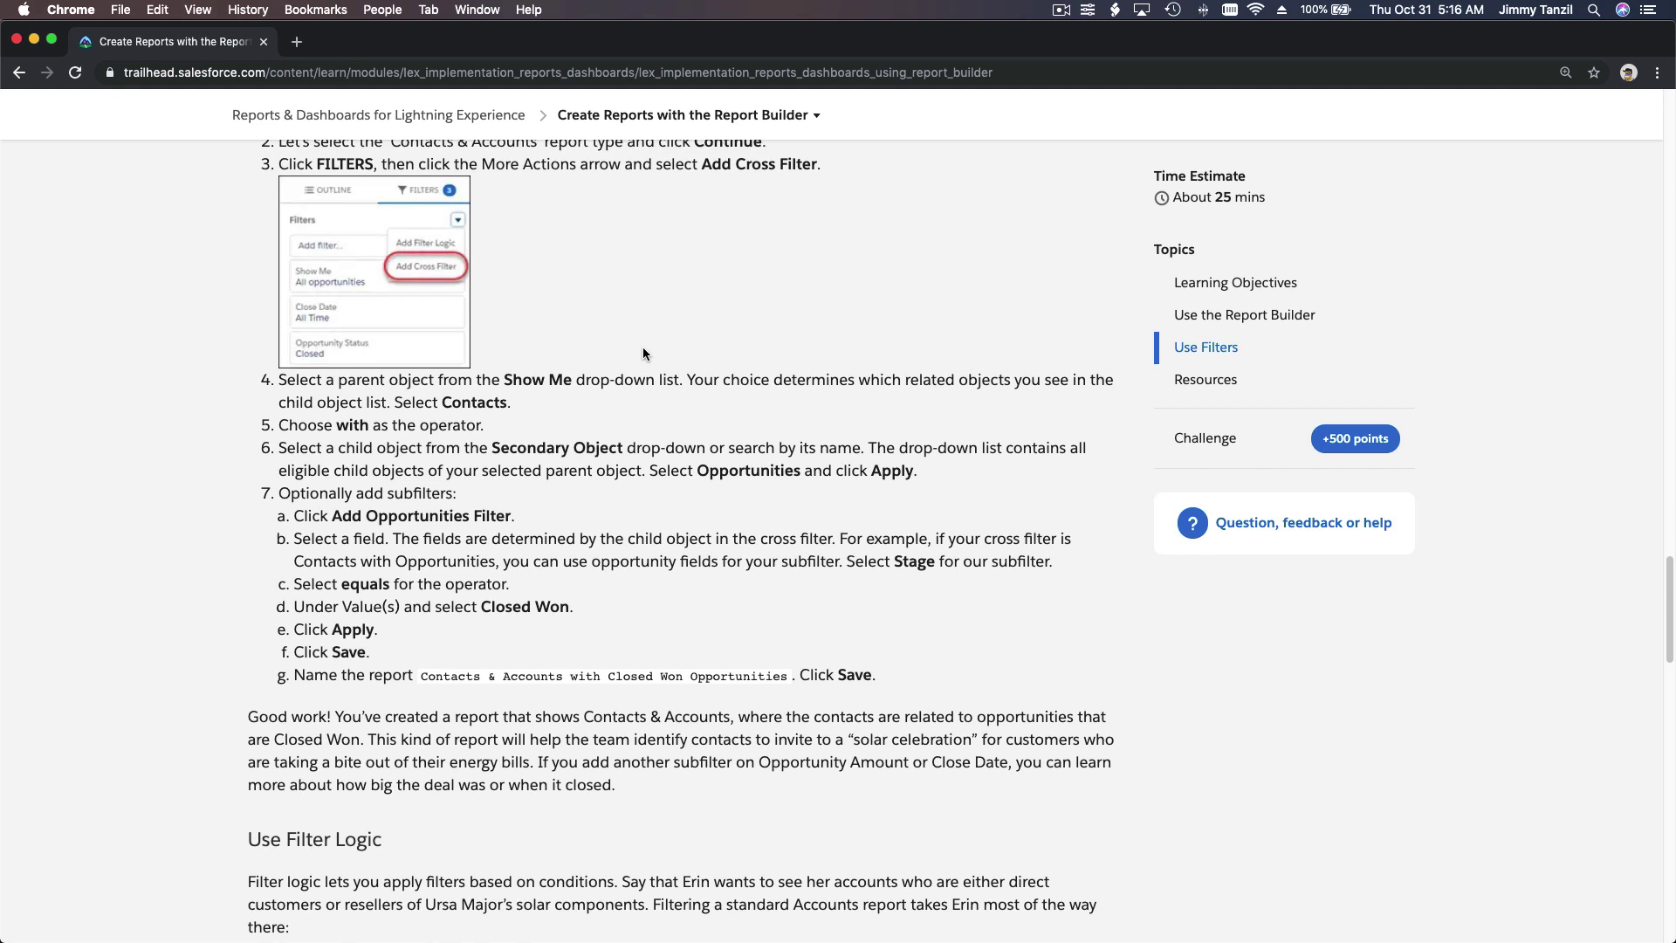
scroll(643, 347, up, 1)
scroll(642, 347, up, 1)
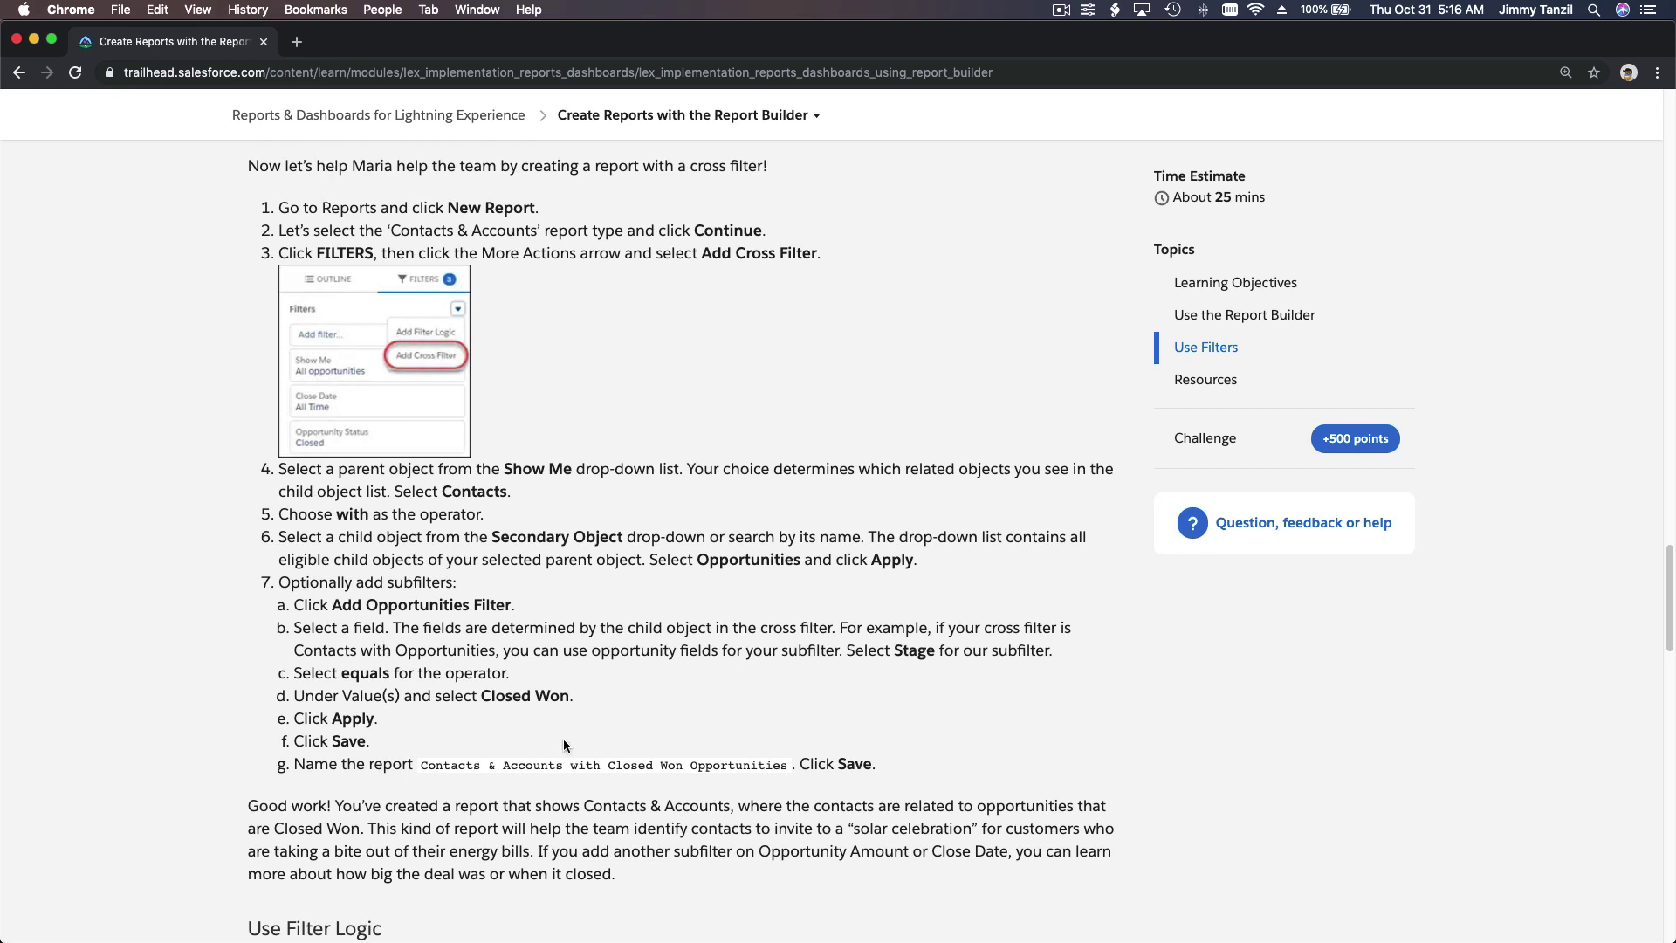
scroll(682, 766, up, 5)
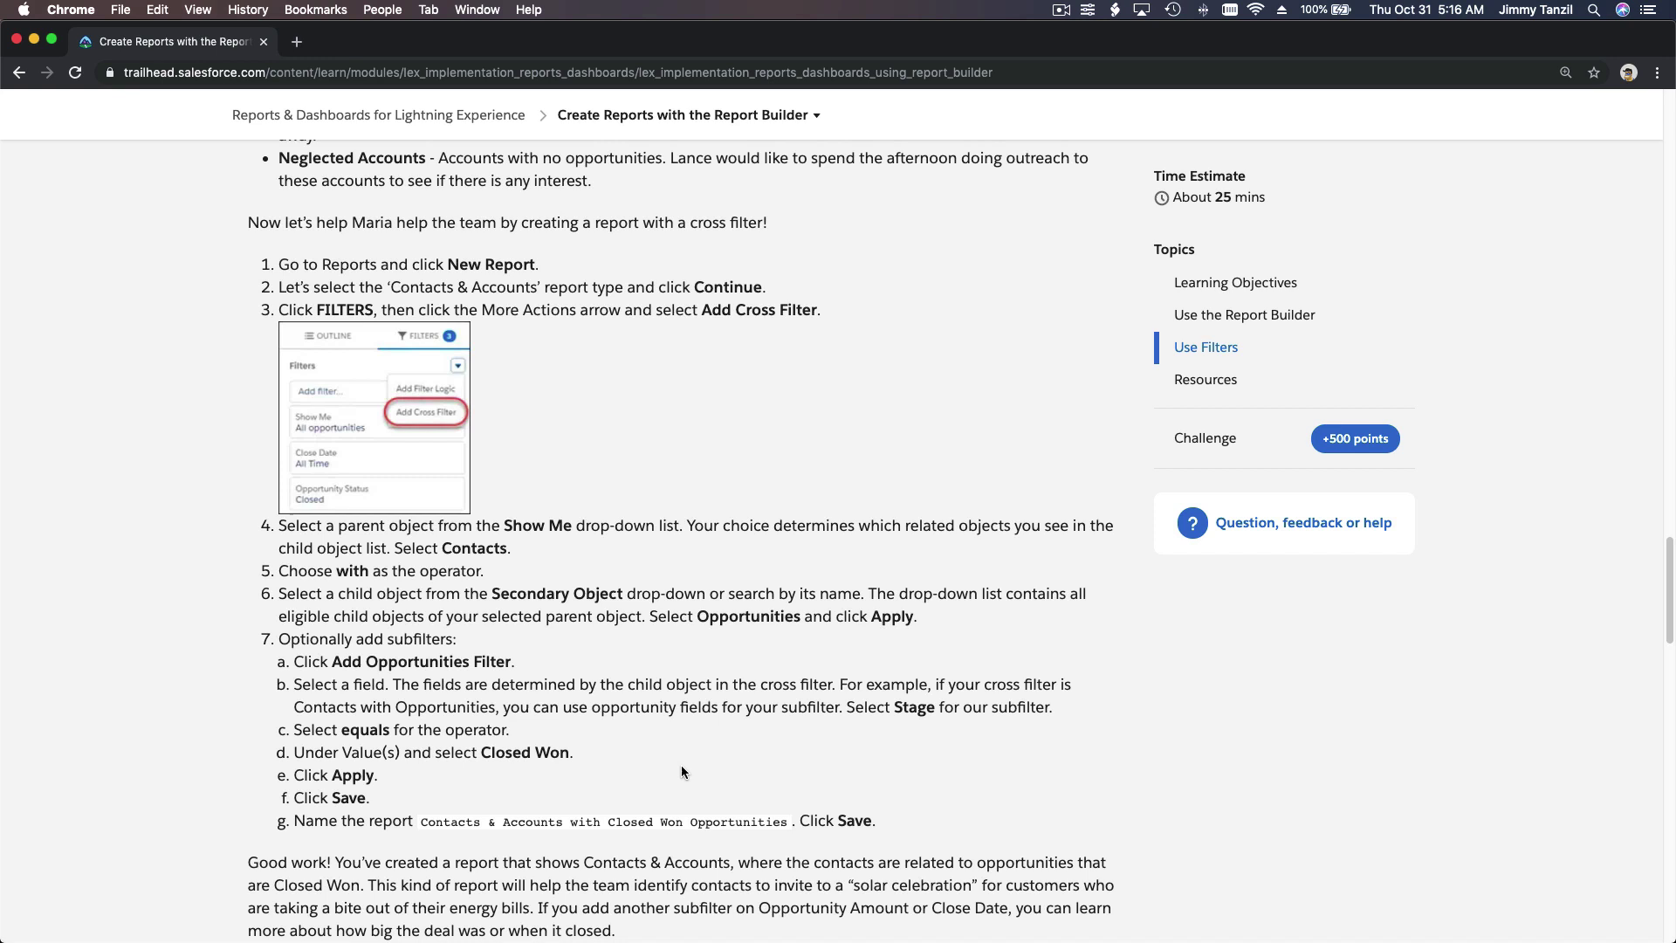
scroll(682, 767, up, 1)
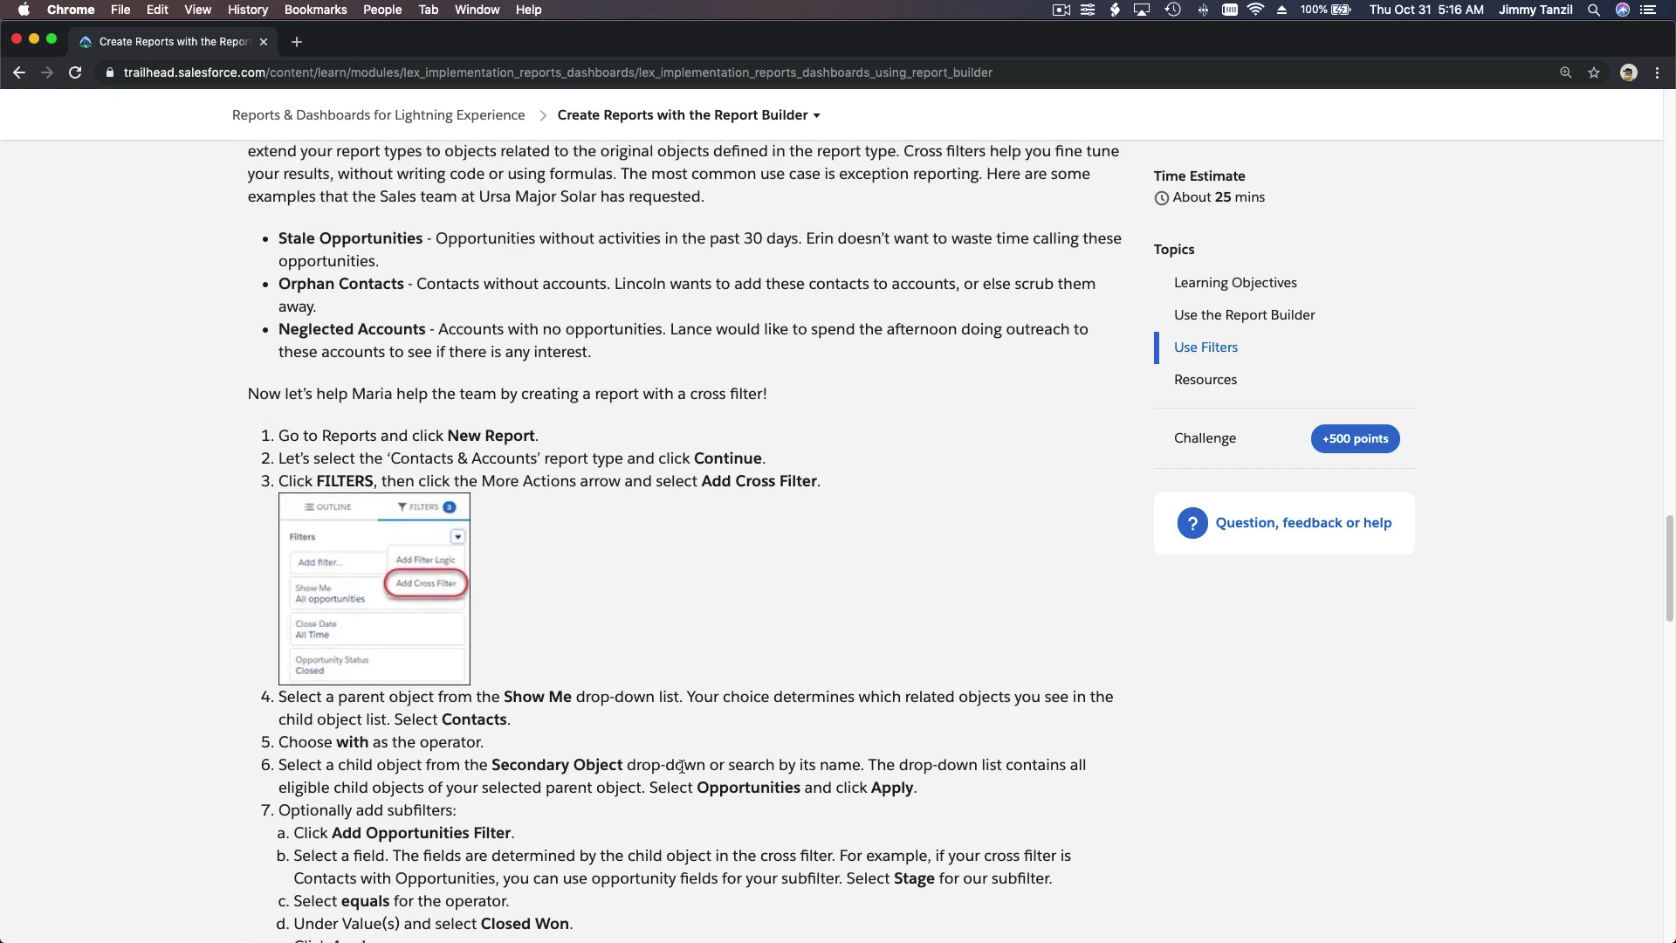
scroll(597, 646, down, 5)
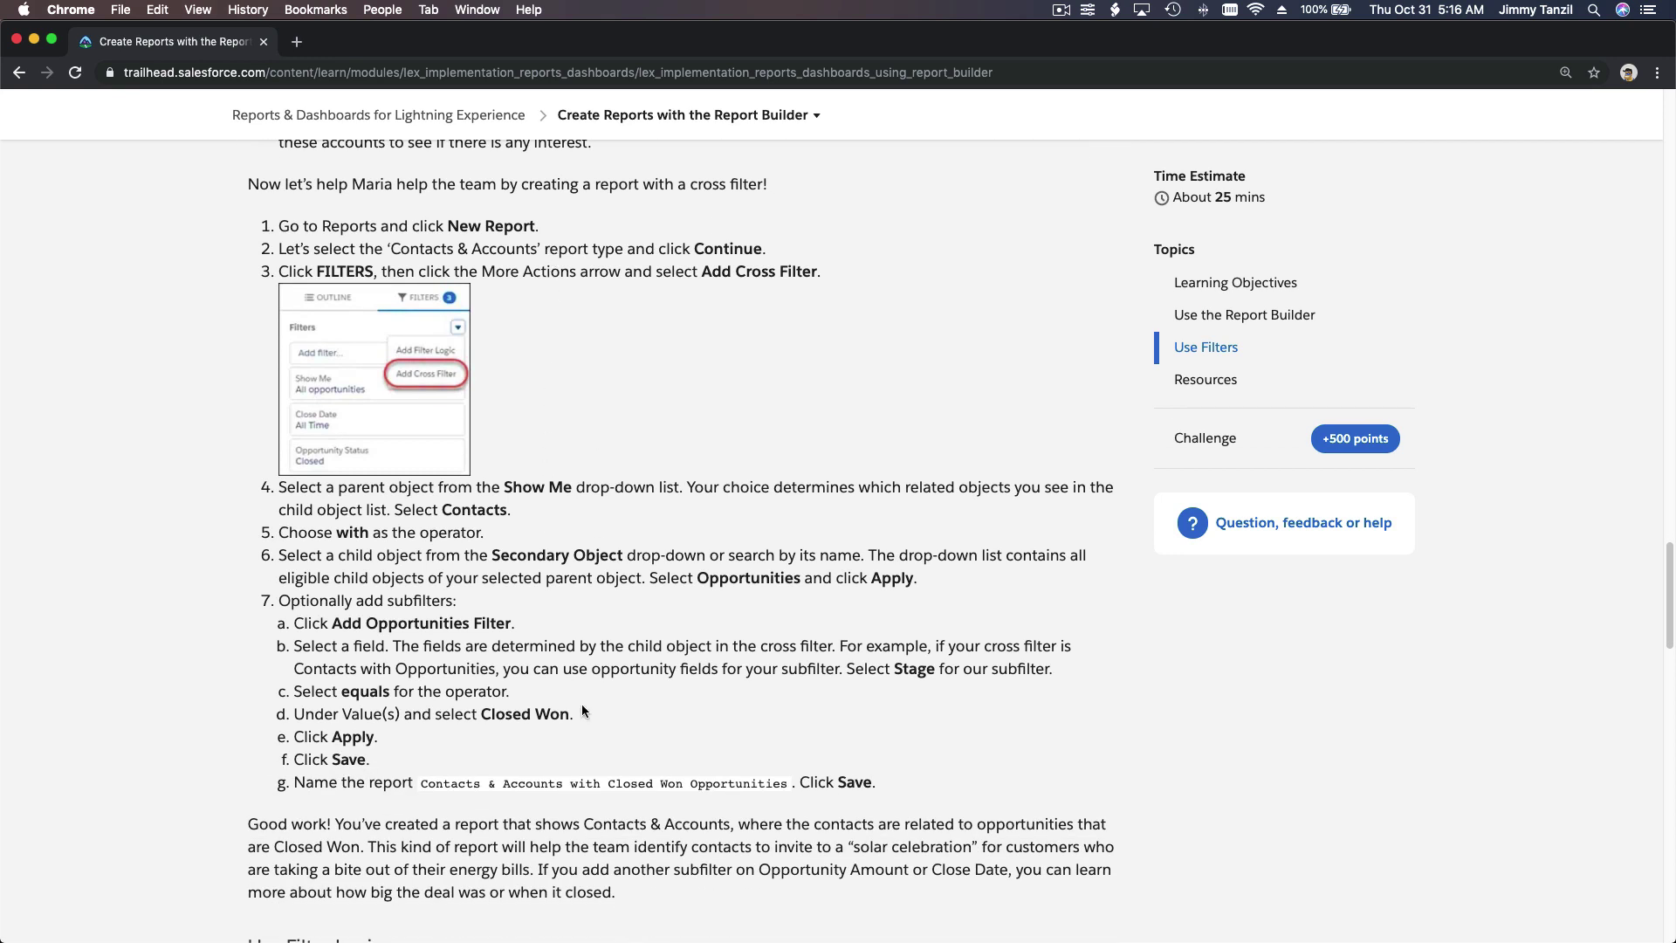
scroll(591, 405, up, 1)
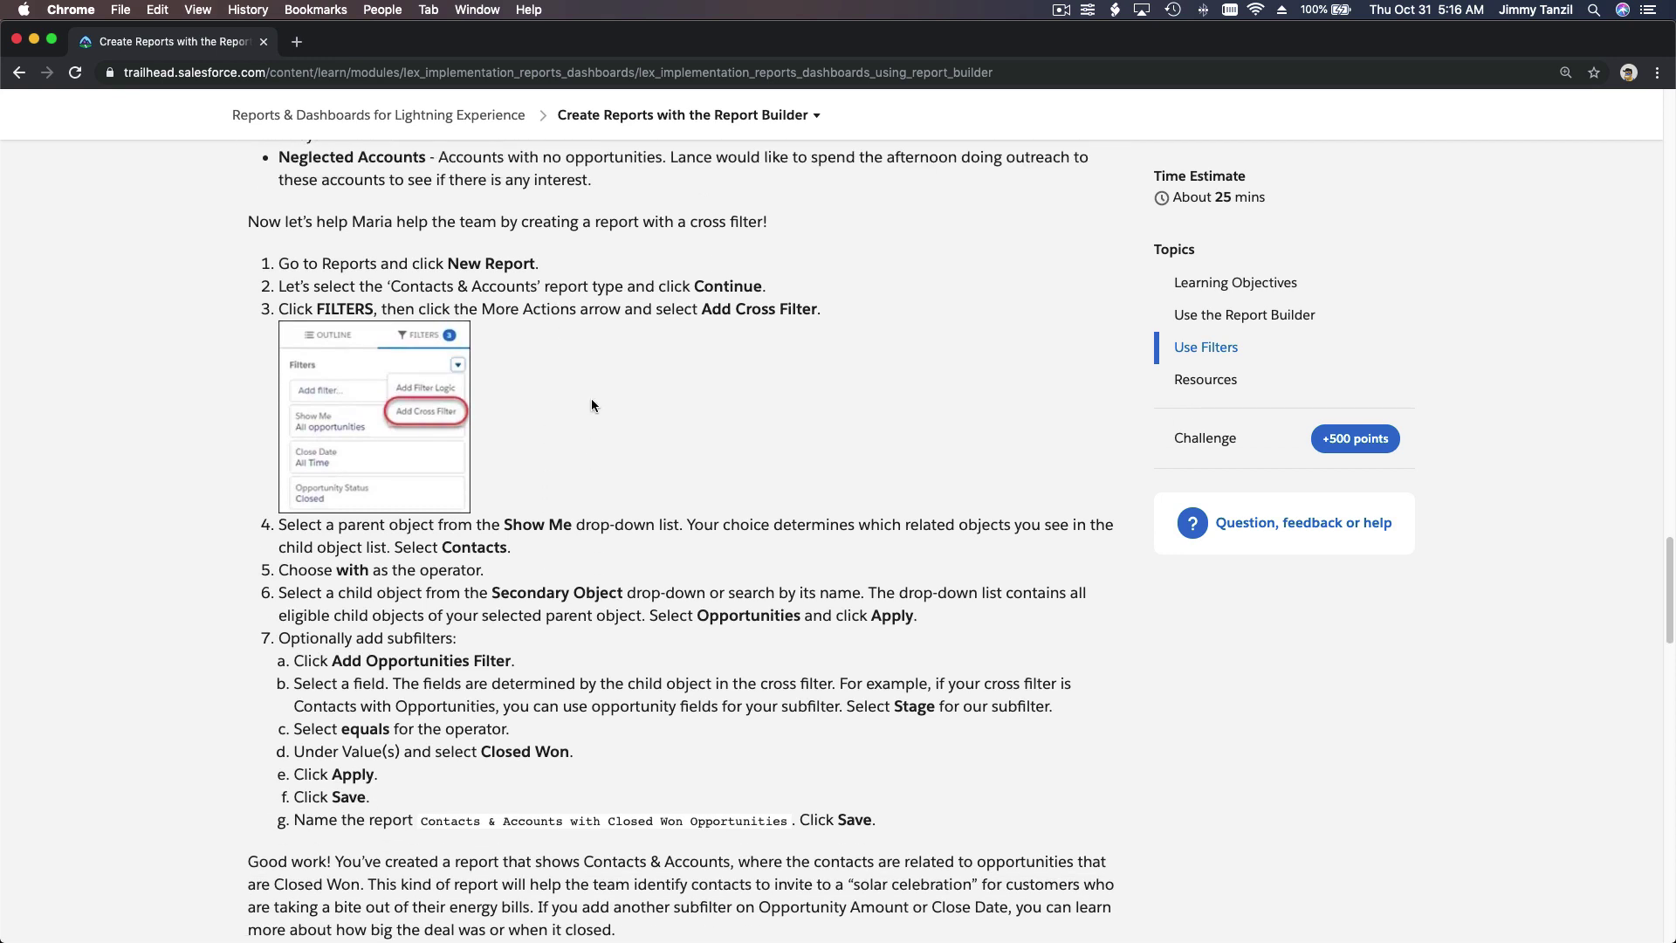
scroll(591, 405, up, 6)
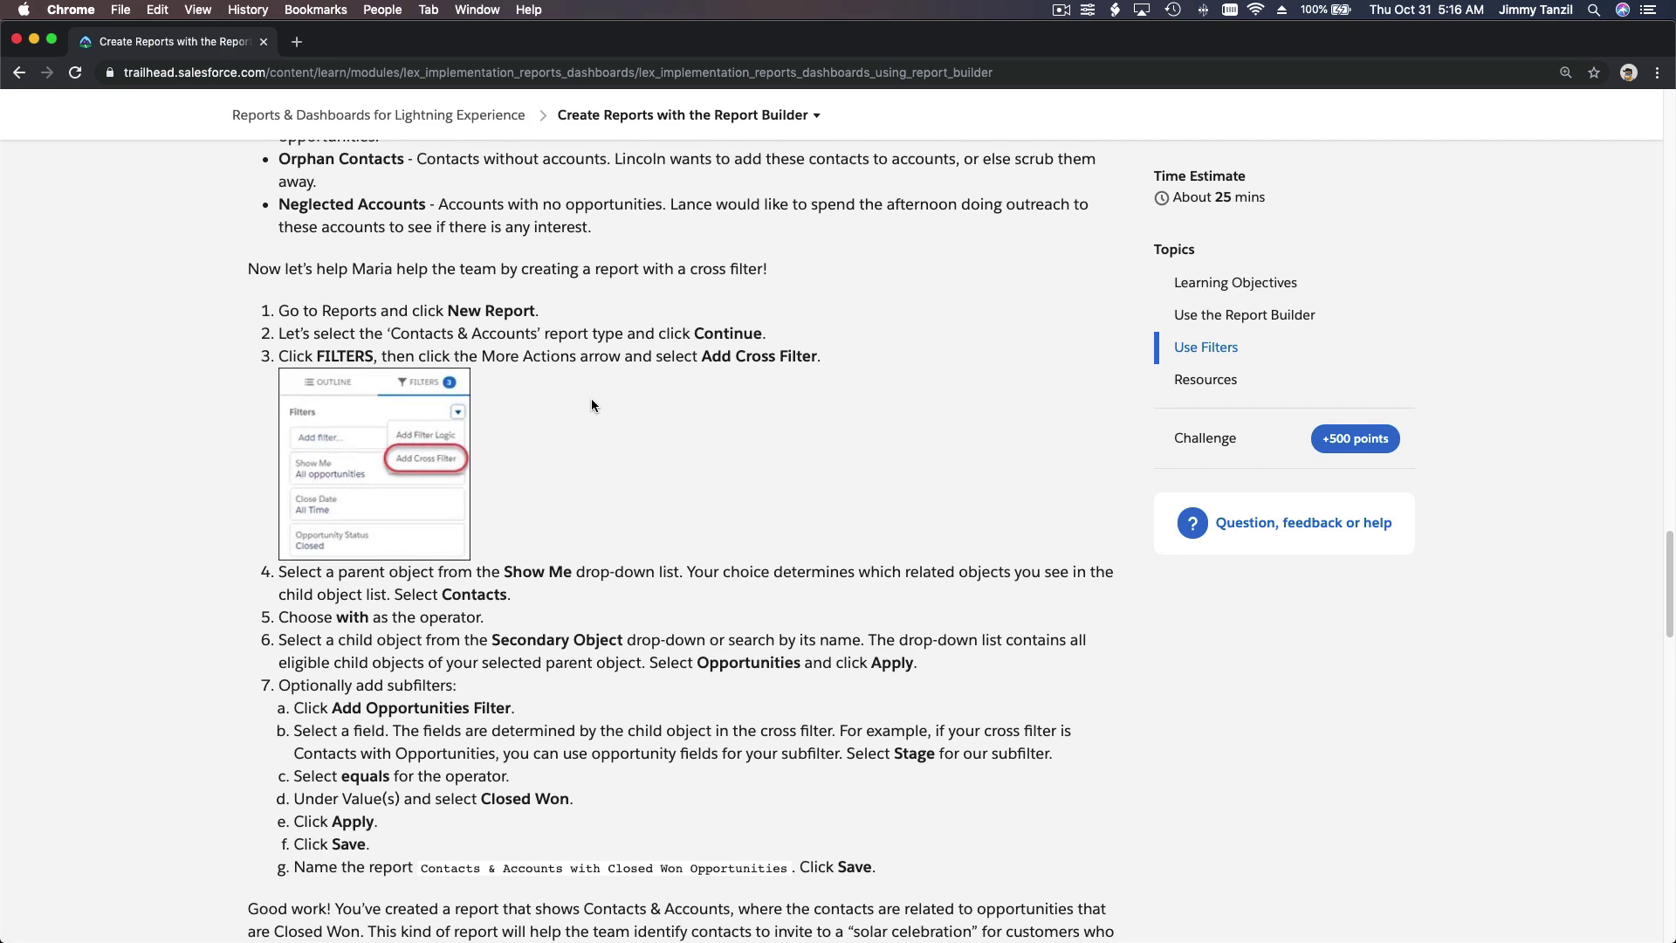
scroll(591, 403, up, 15)
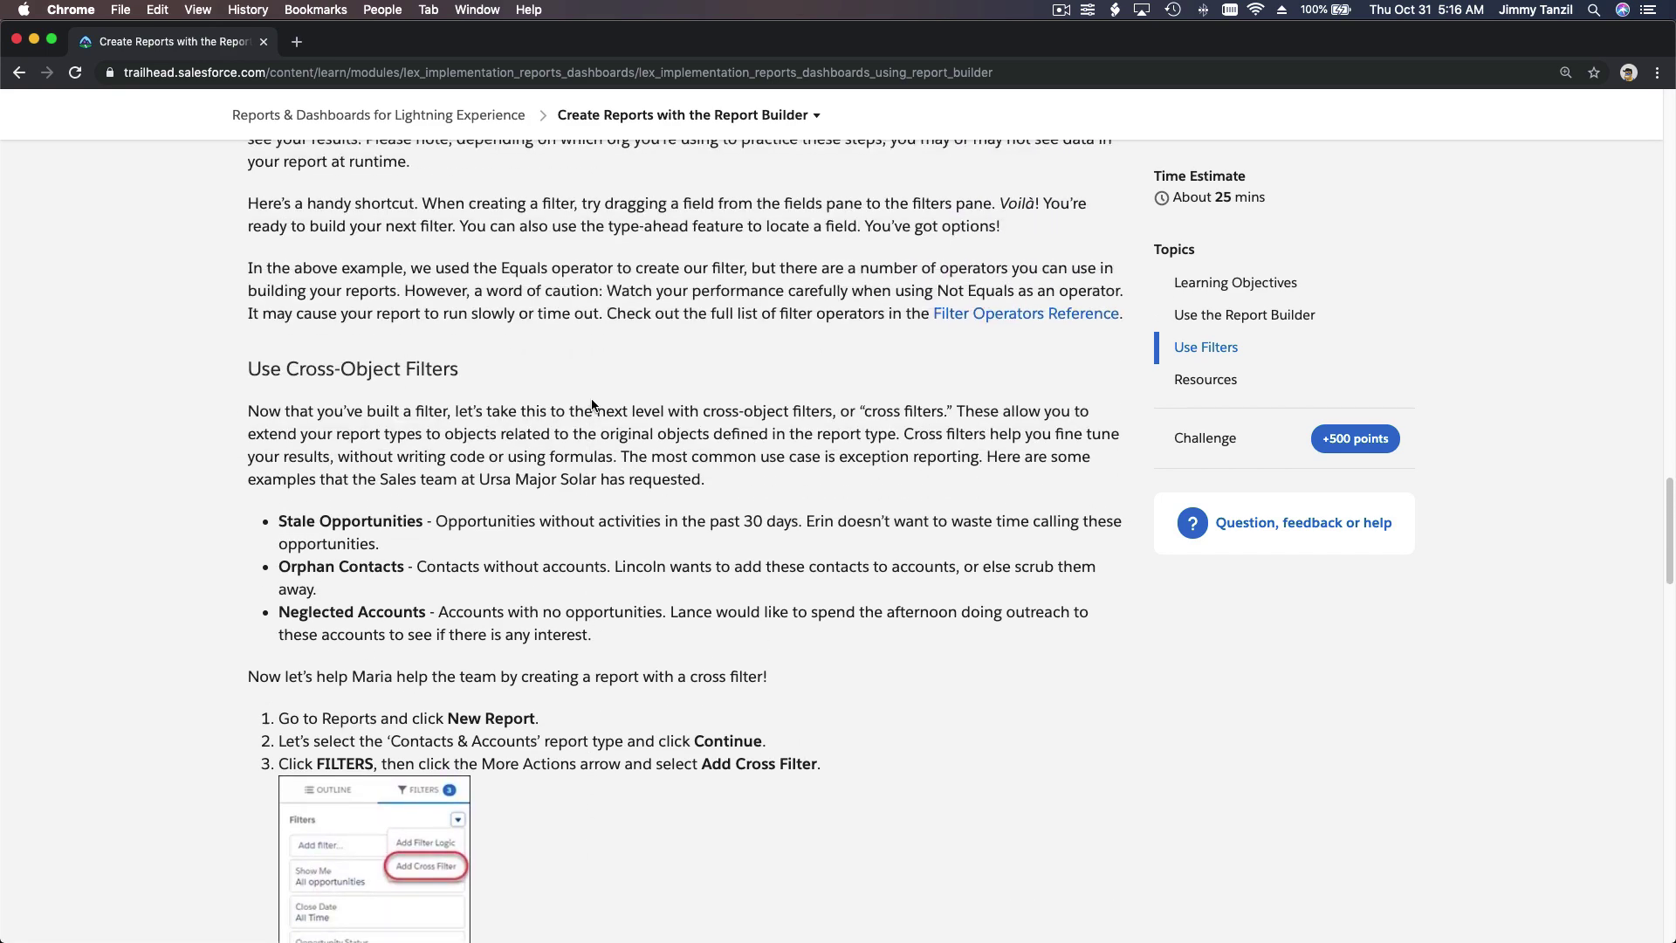
scroll(591, 400, up, 11)
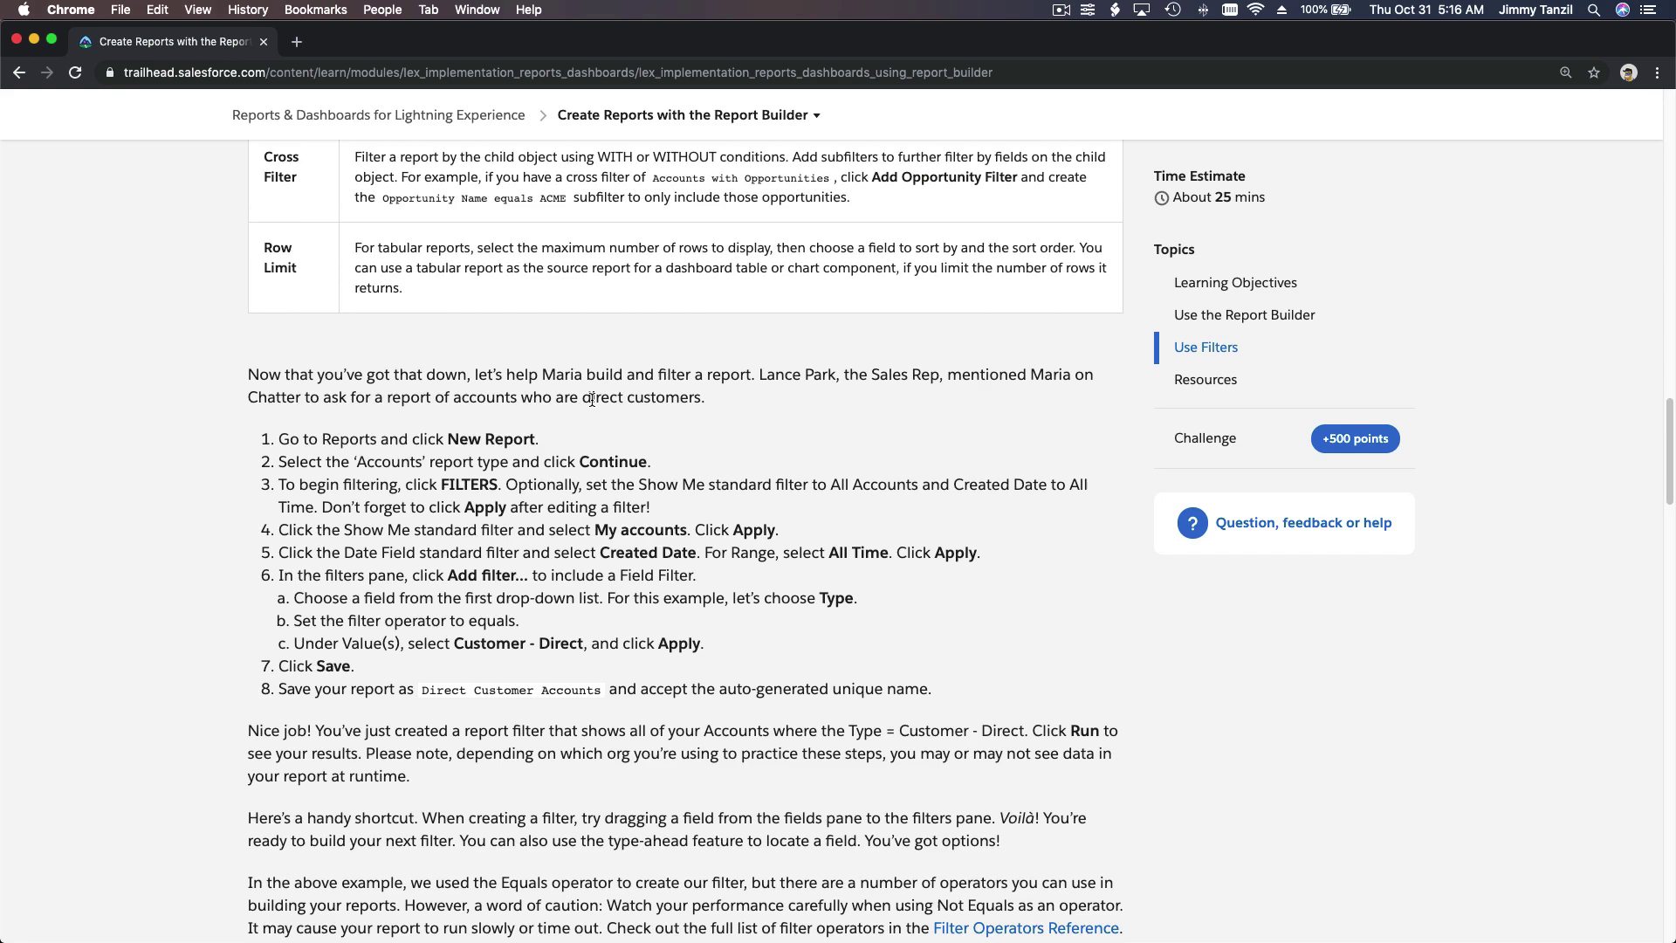
scroll(796, 406, up, 20)
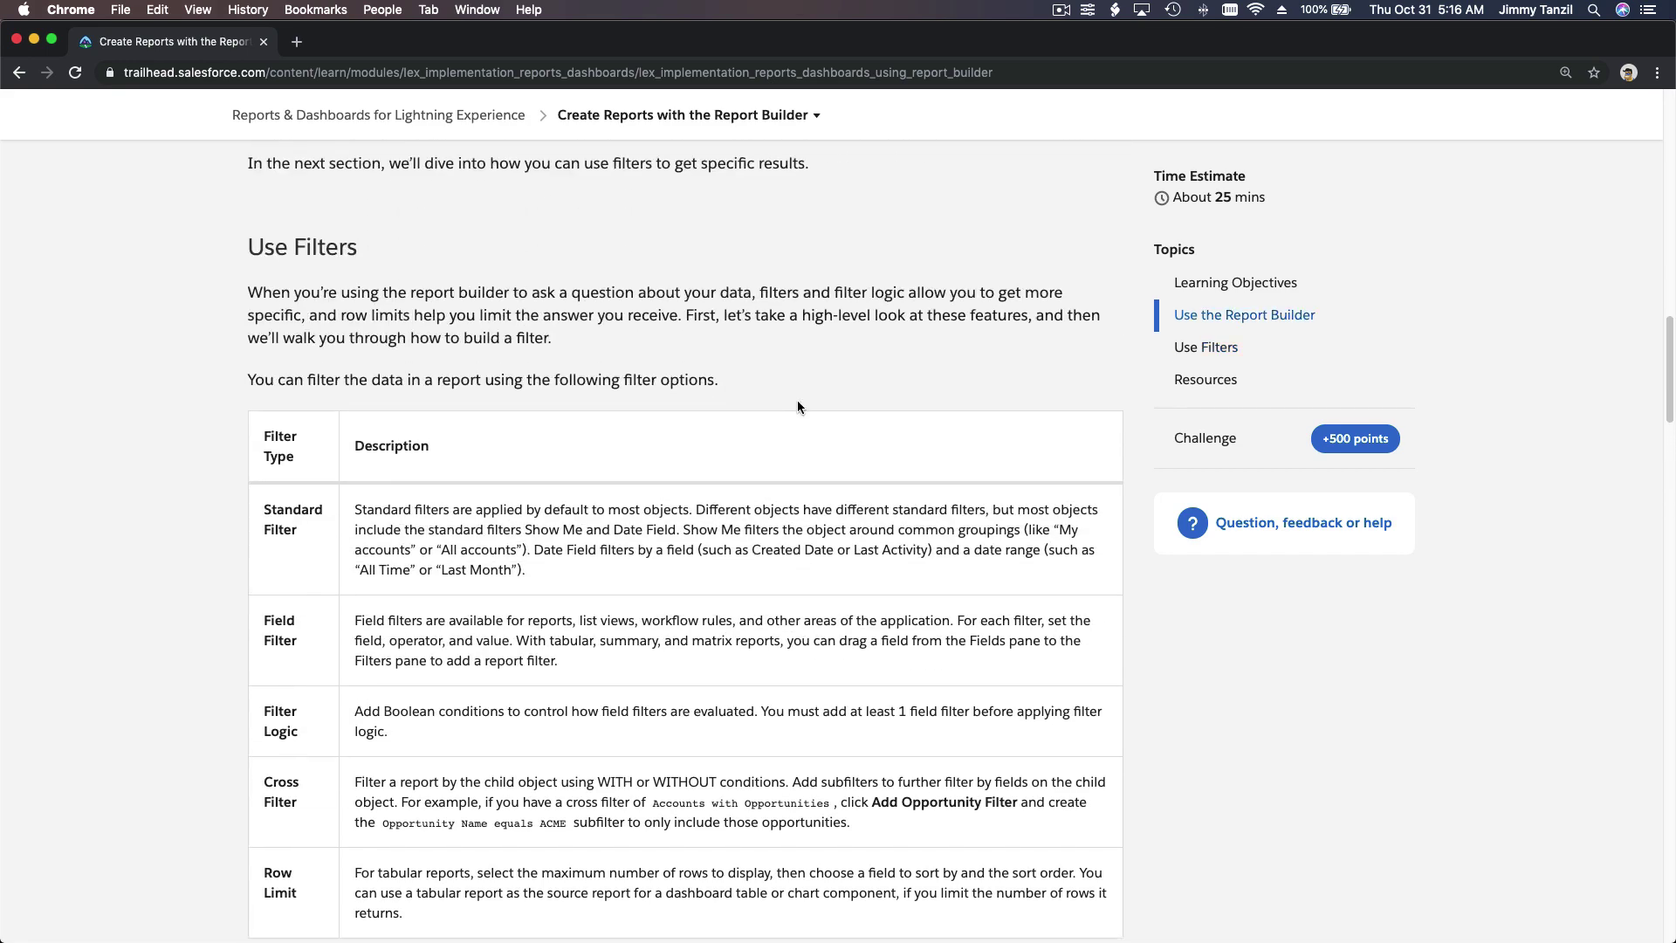
scroll(796, 406, up, 18)
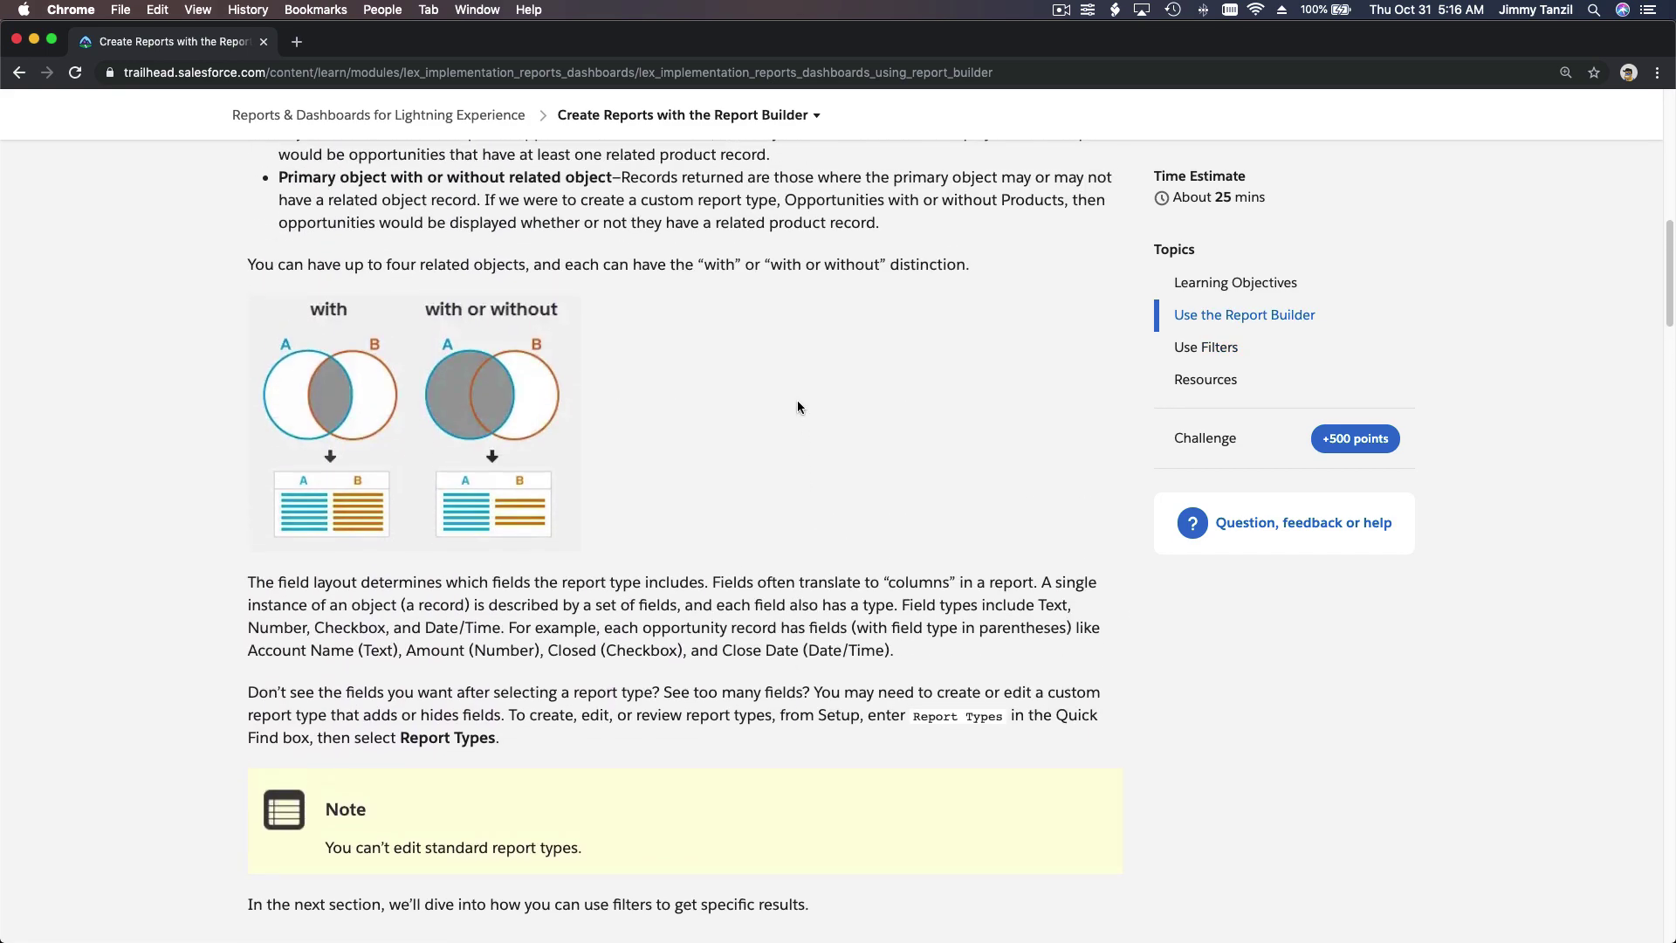
scroll(944, 442, up, 7)
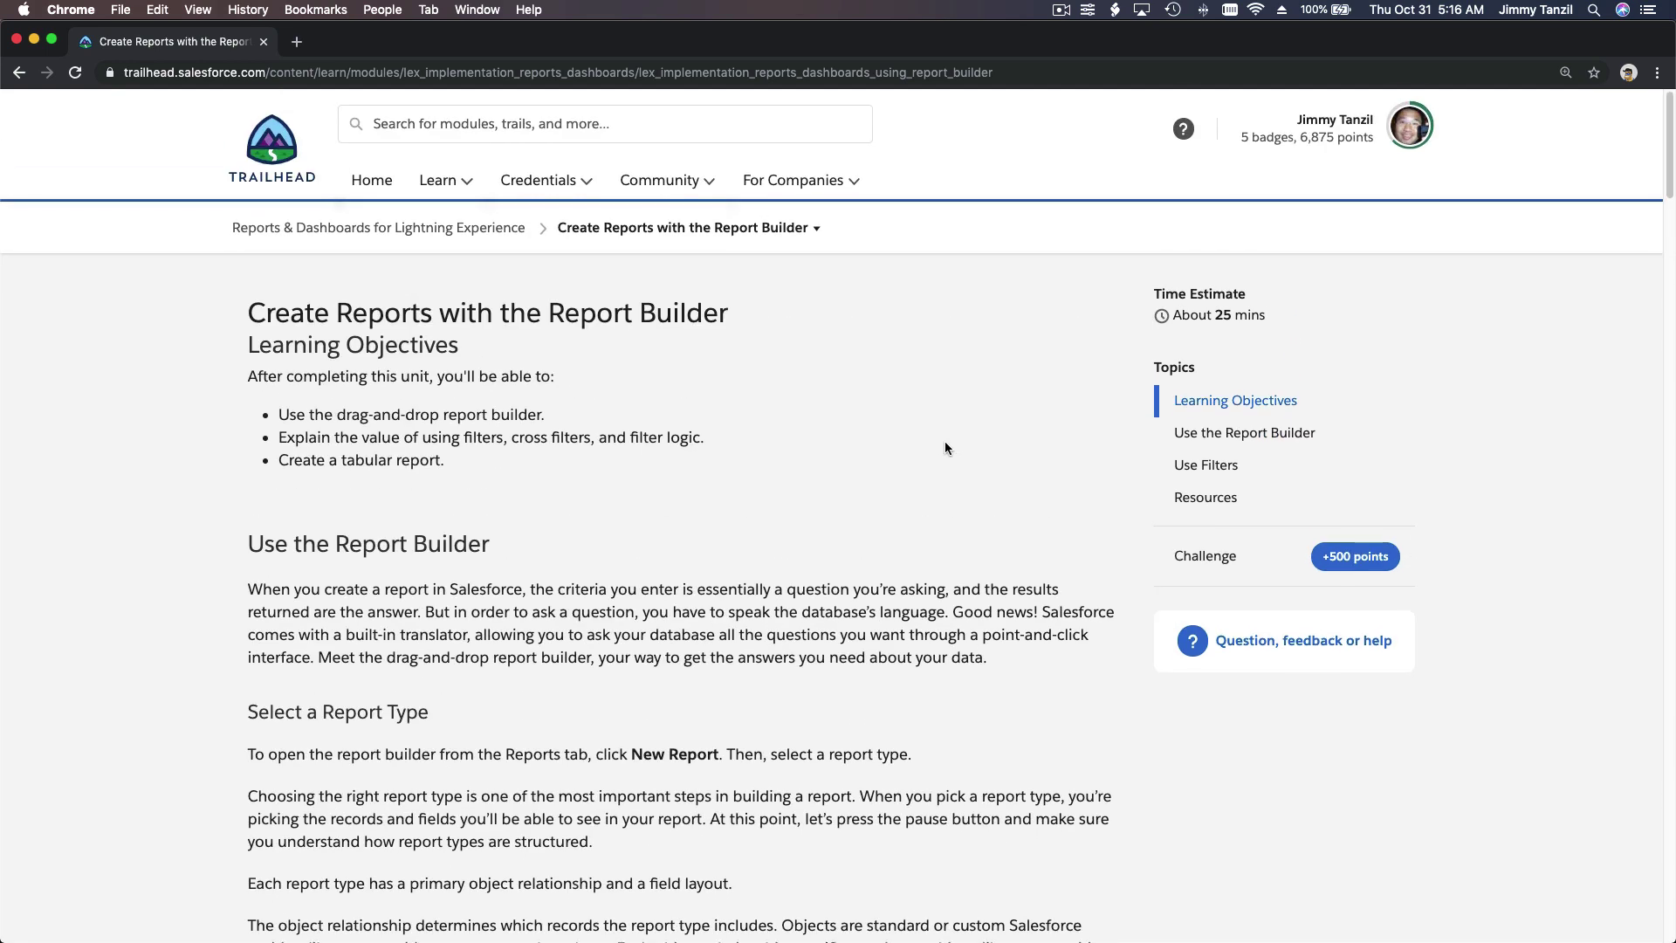
- Launch the Trailhead Playground org from the Hands-on Orgs page in a new tab
click(1408, 130)
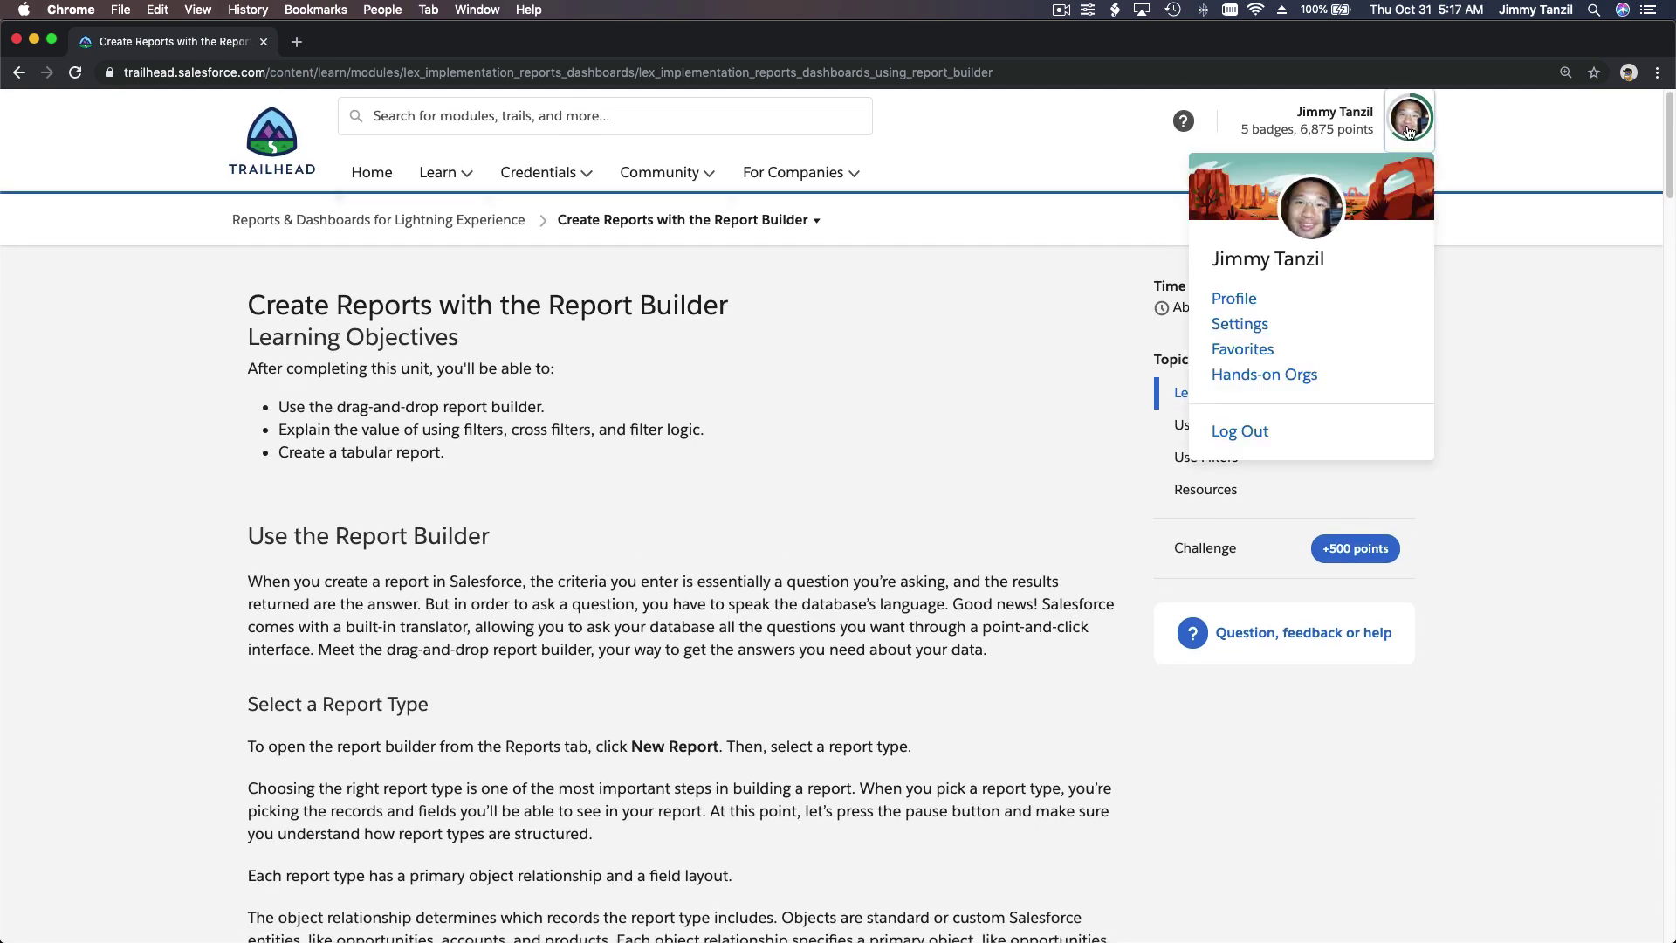
super+click(1274, 380)
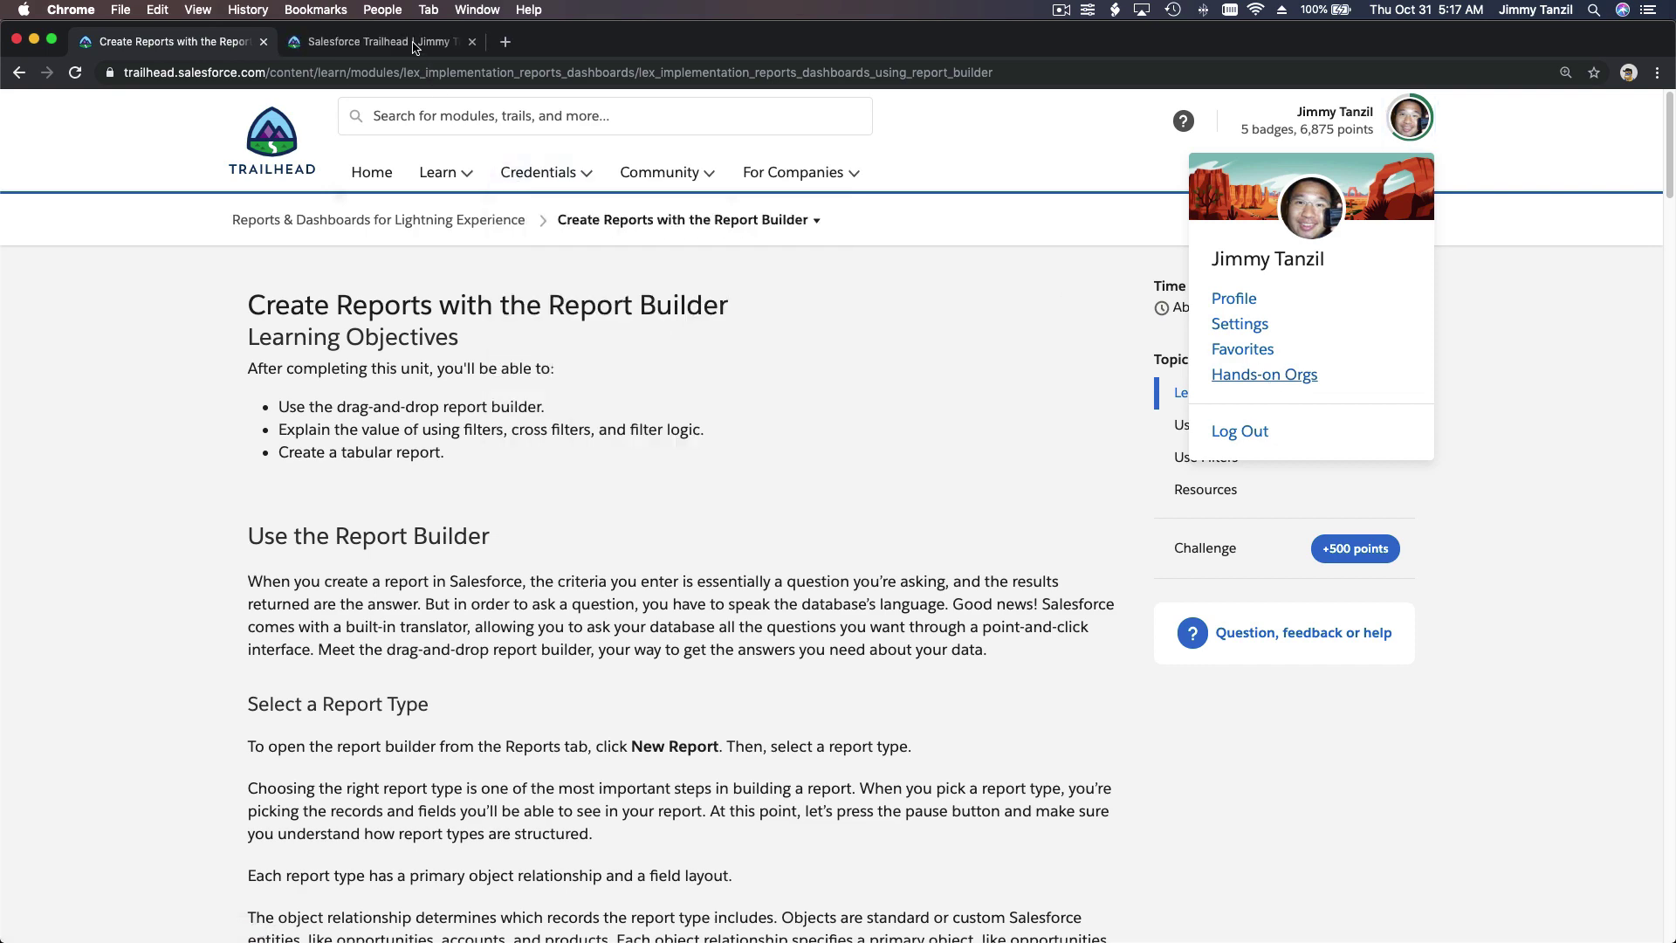
click(415, 43)
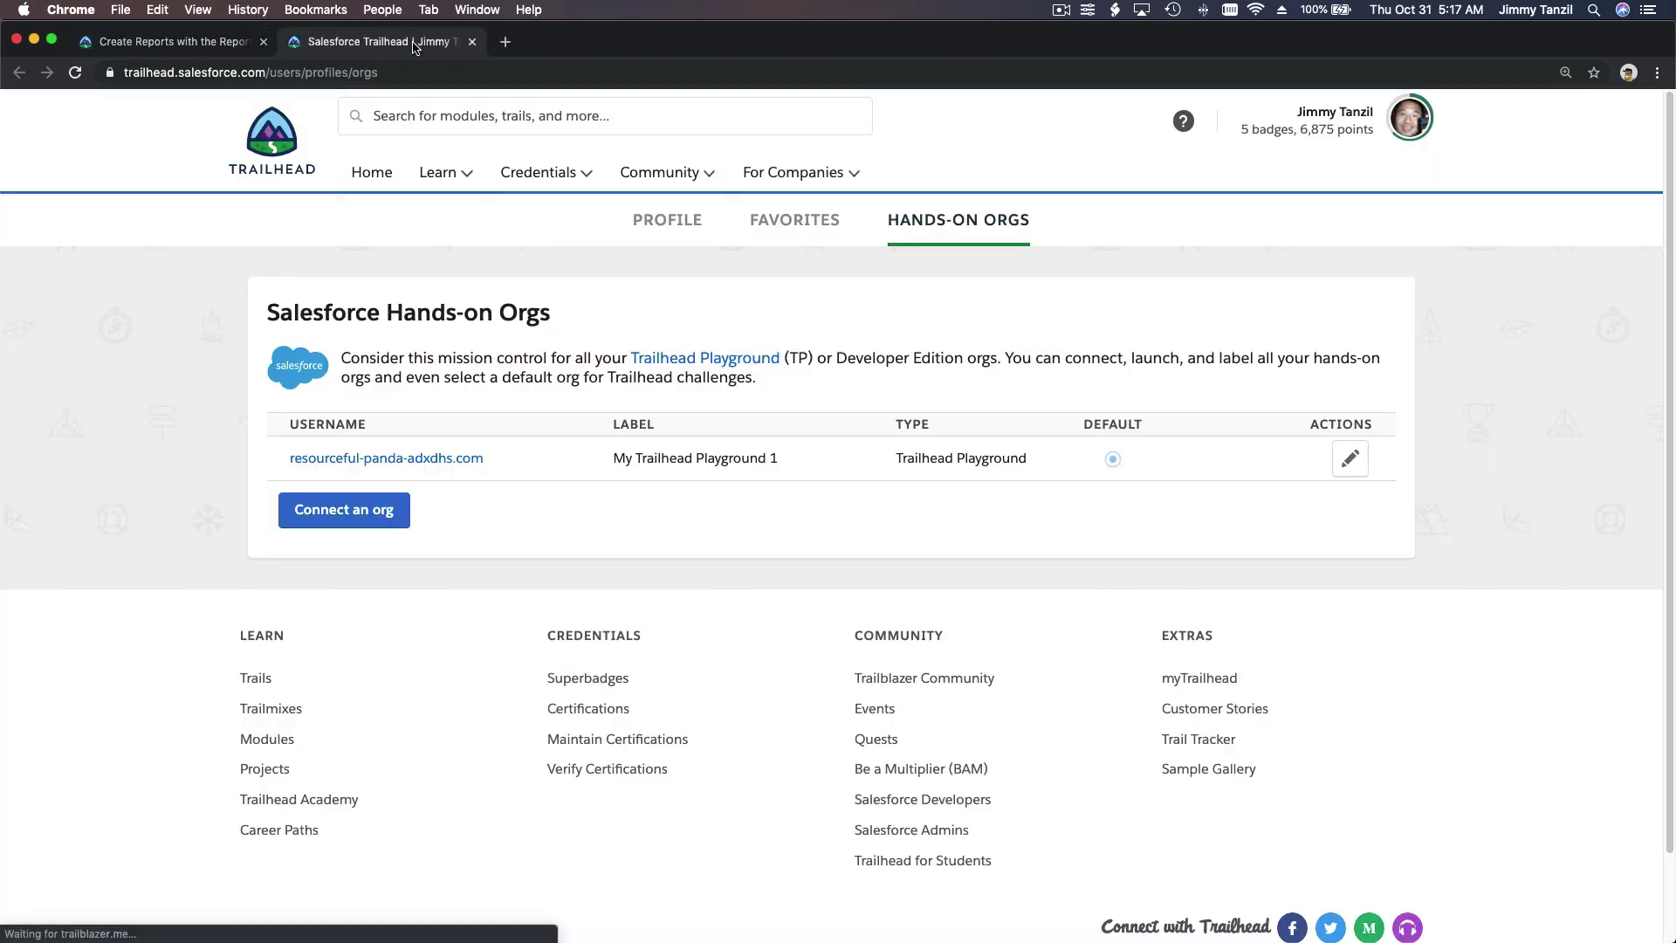
click(423, 458)
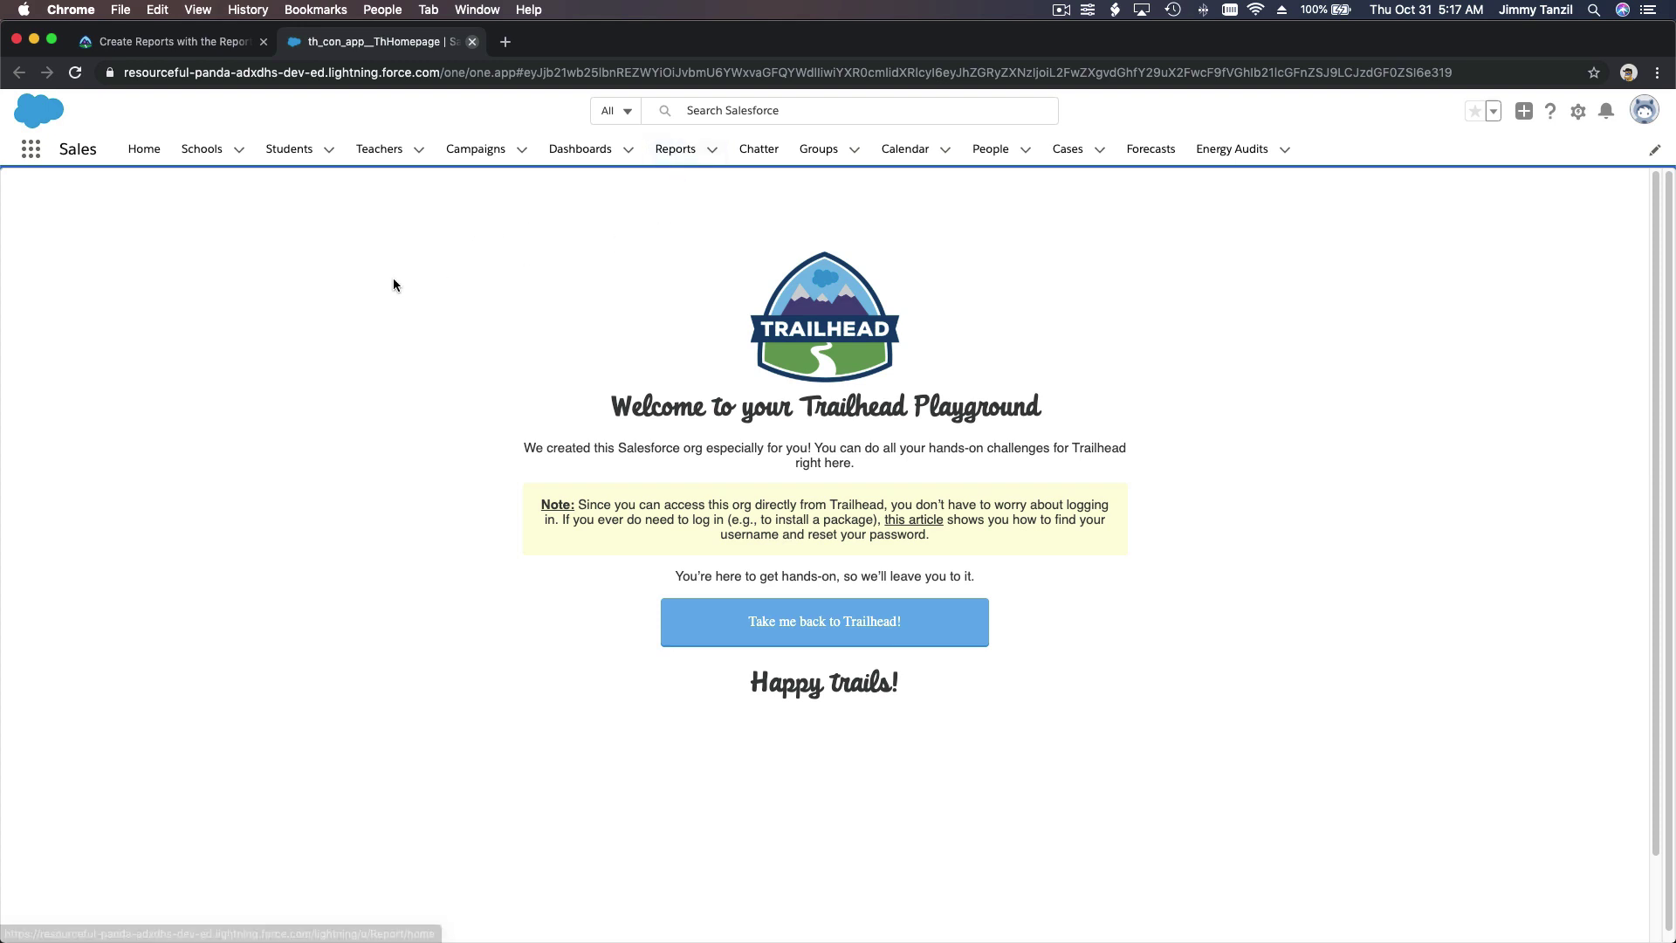
- Search the App Launcher for 'reports' and open the Reports tab
click(30, 149)
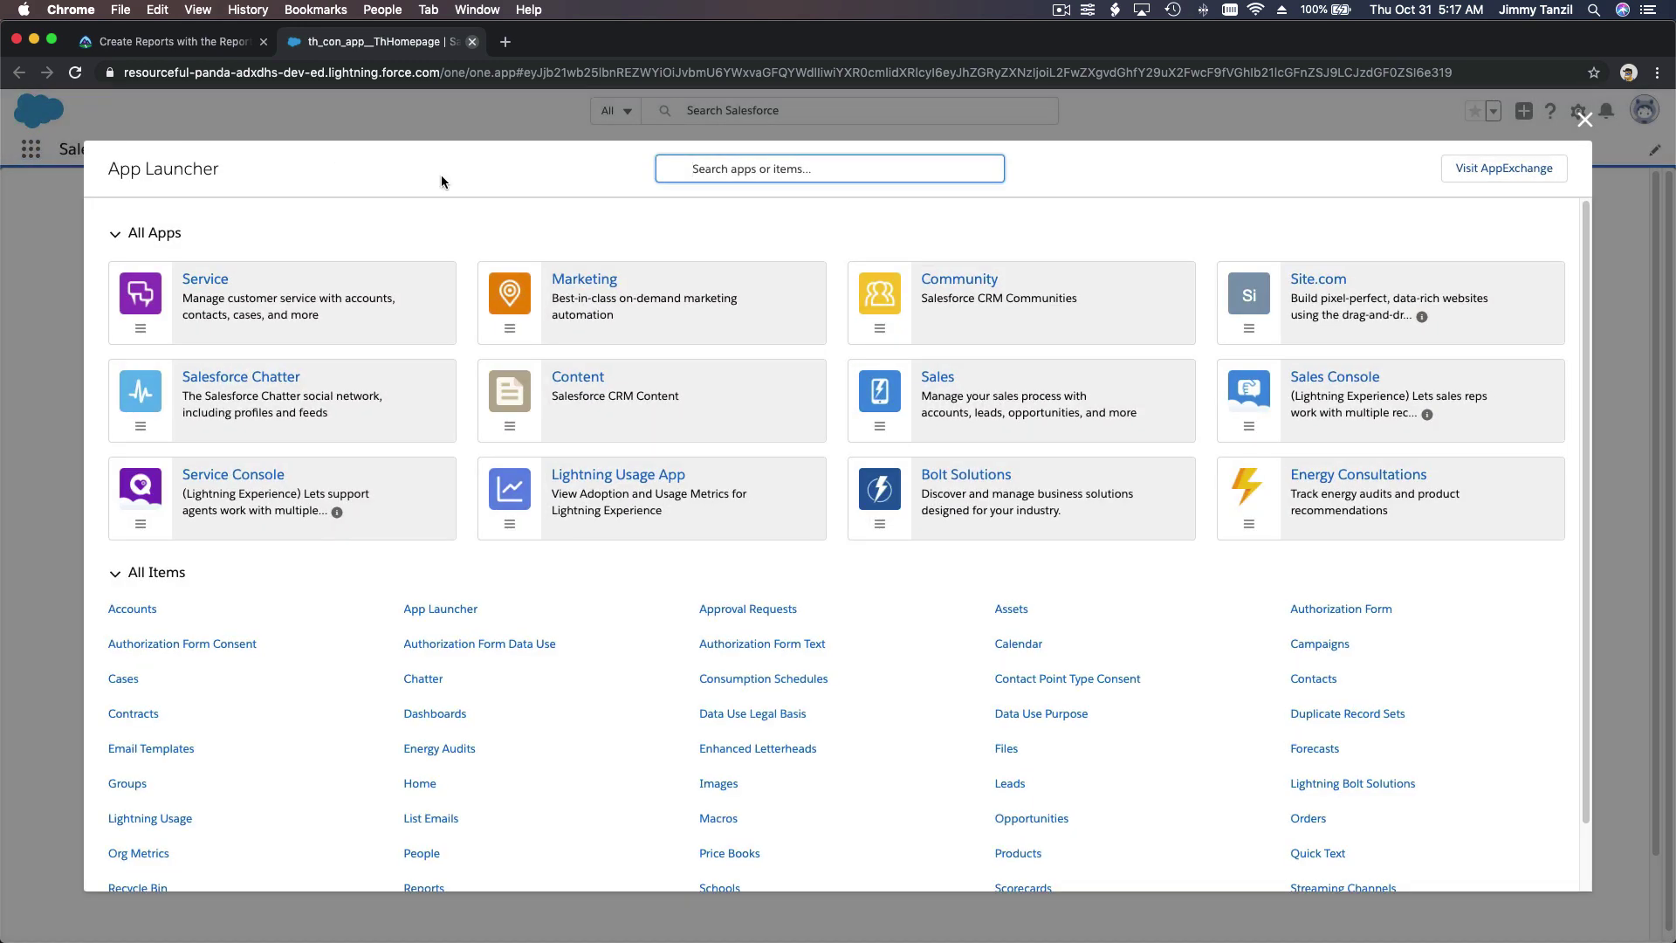
text(reports)
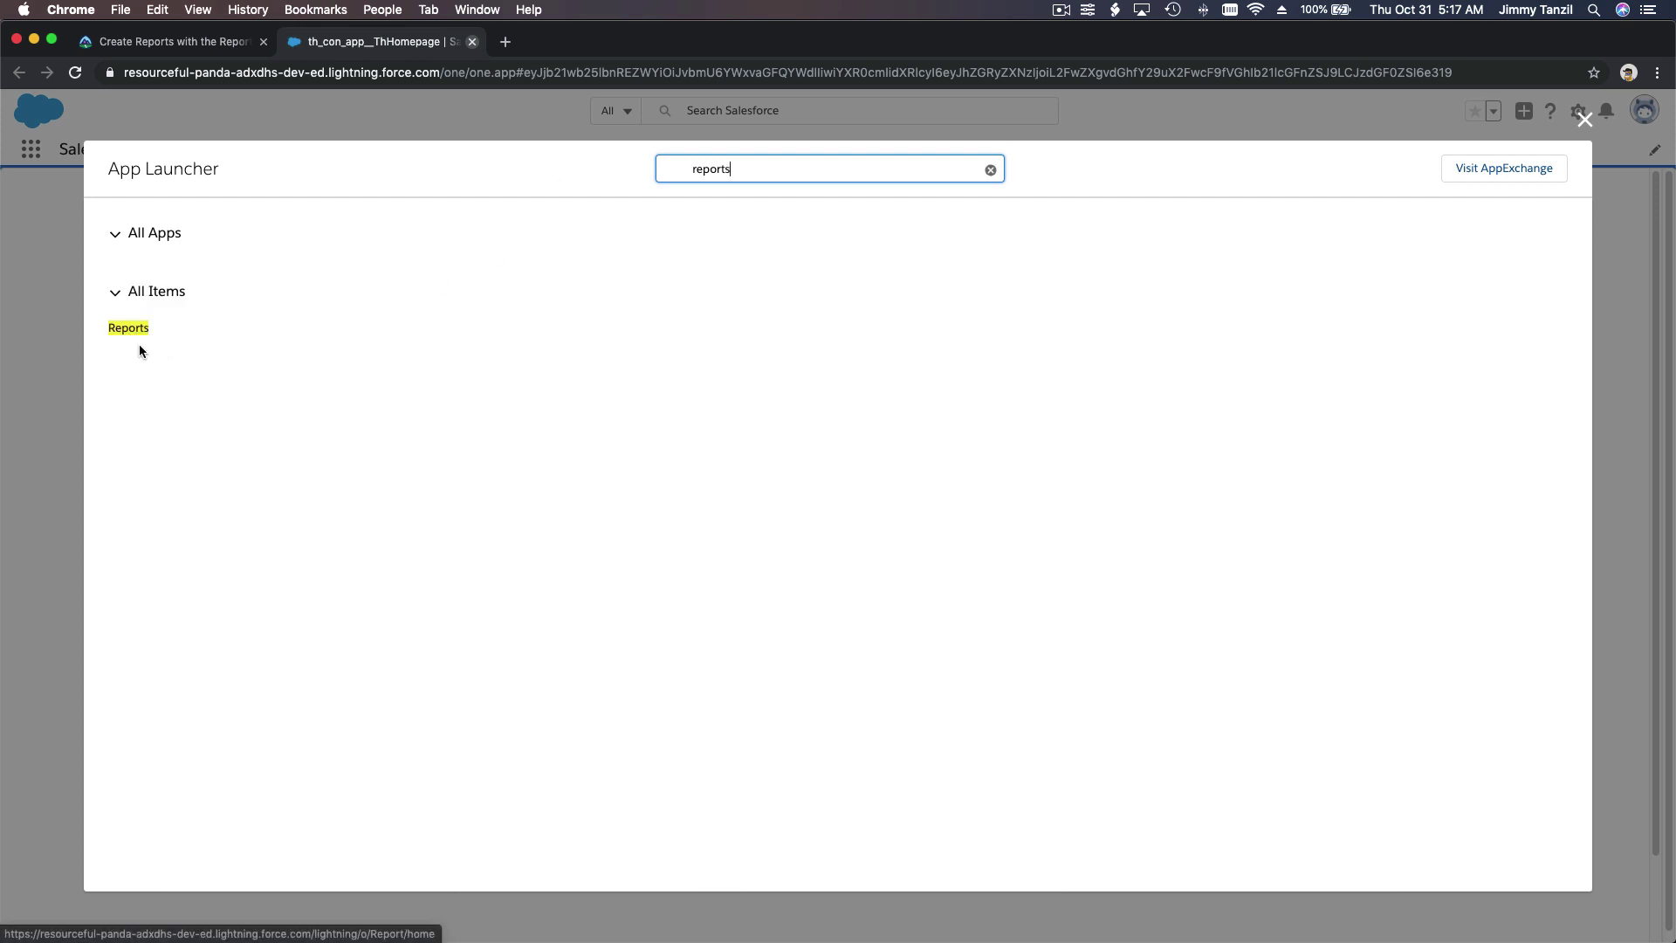
click(471, 110)
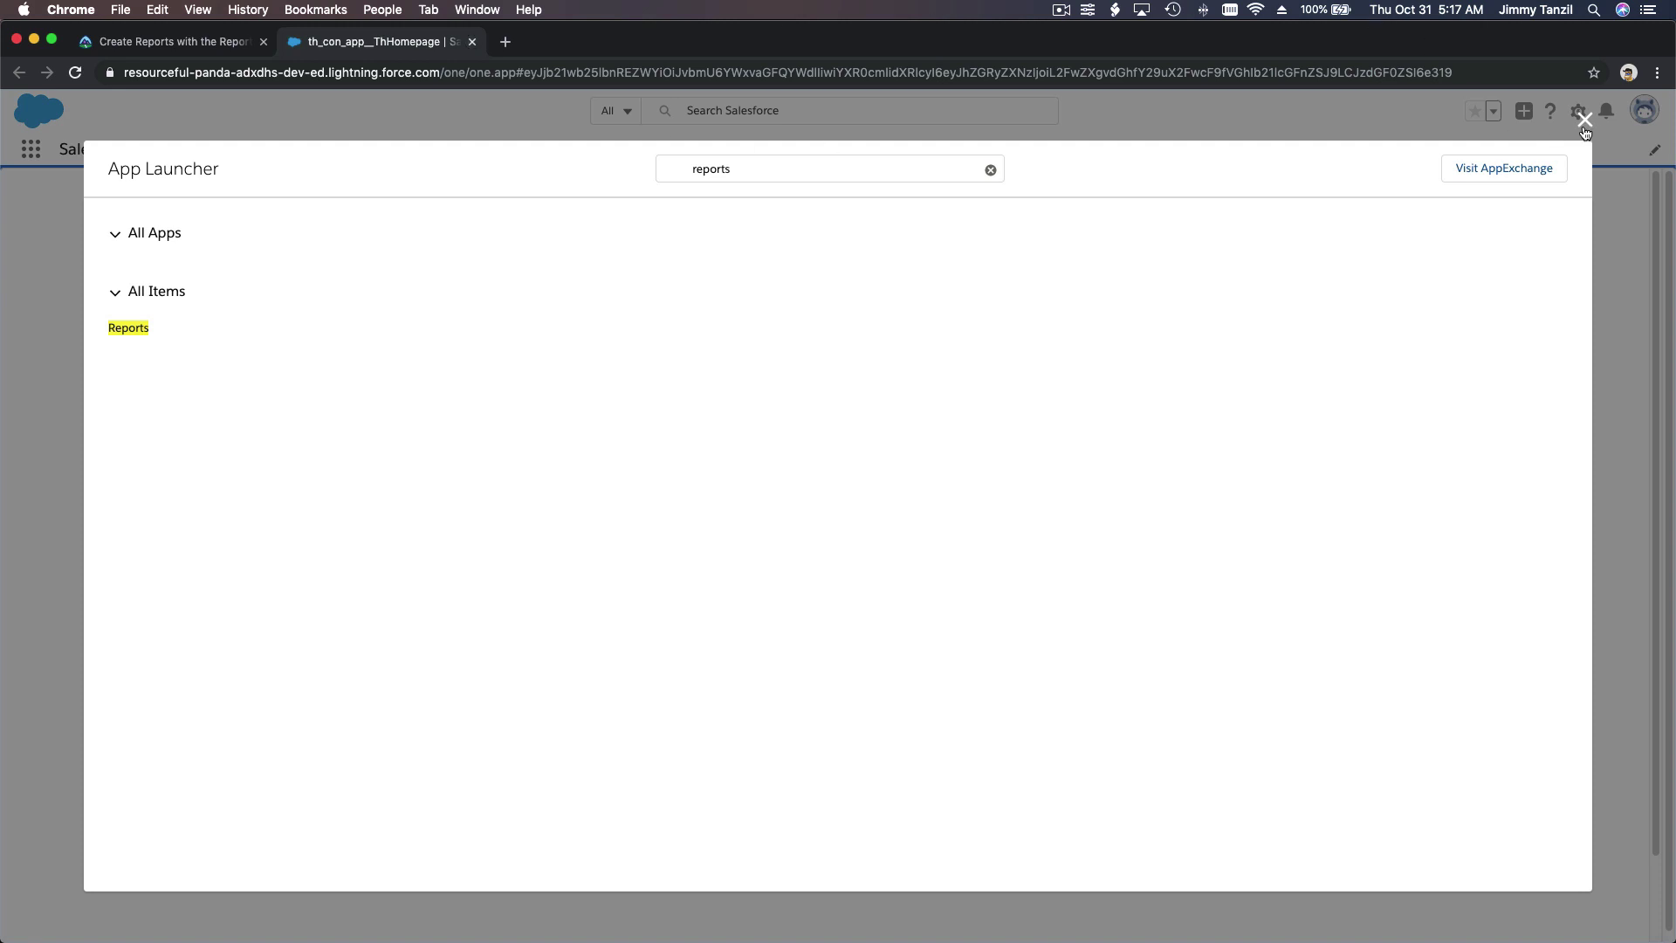
click(1583, 122)
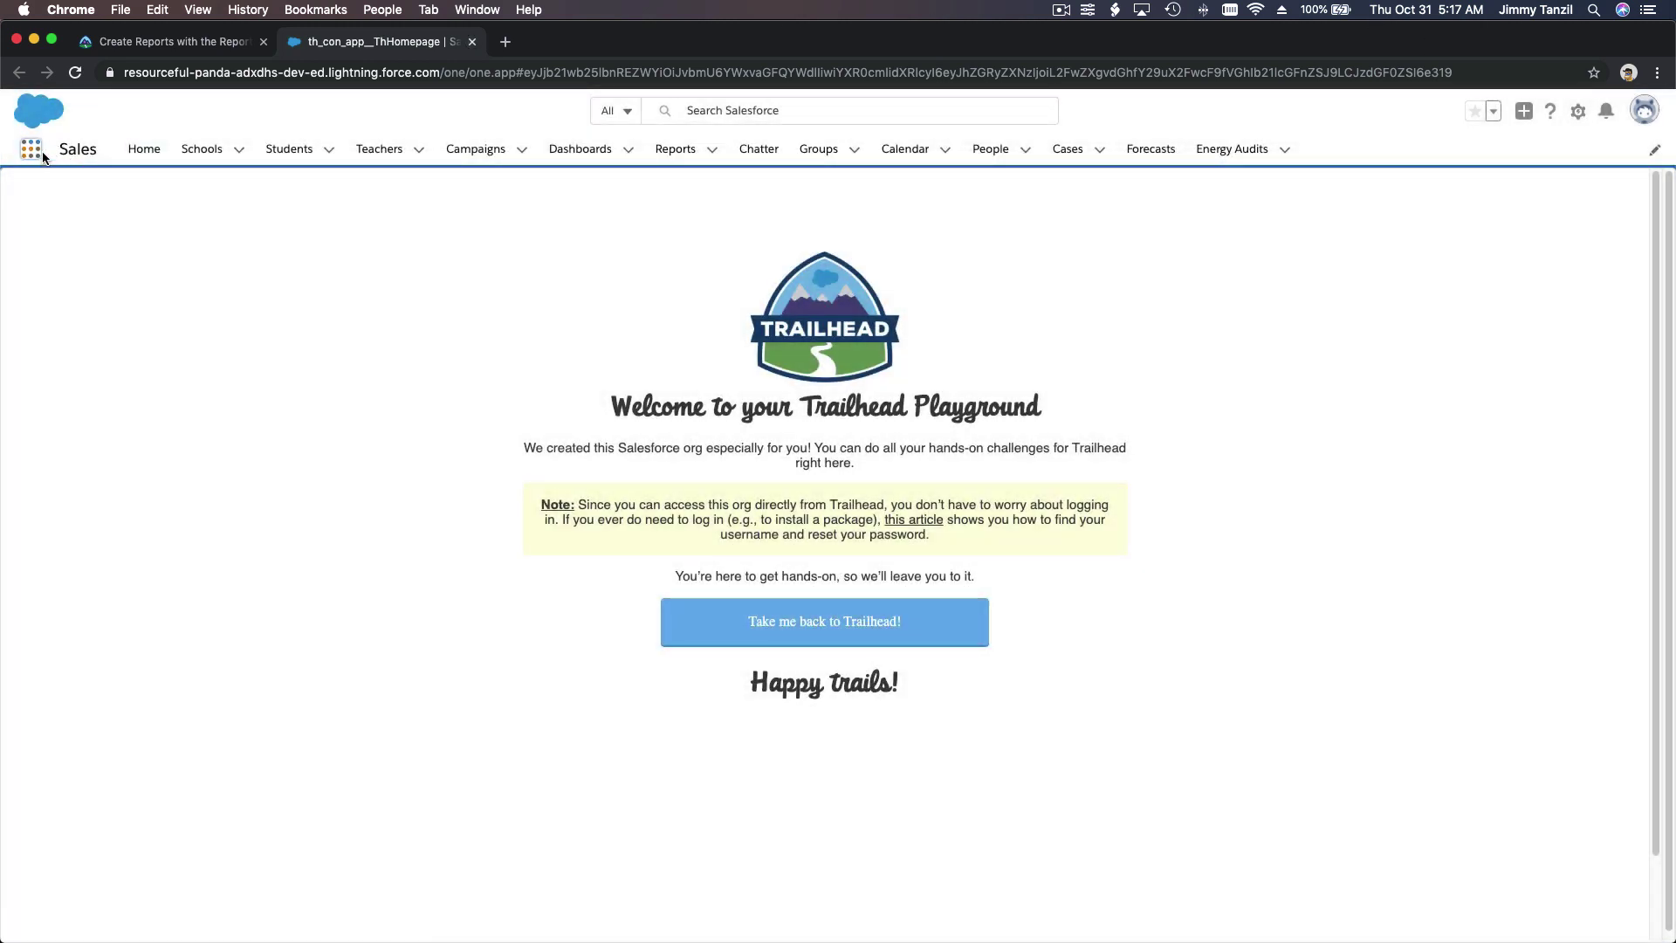
click(35, 159)
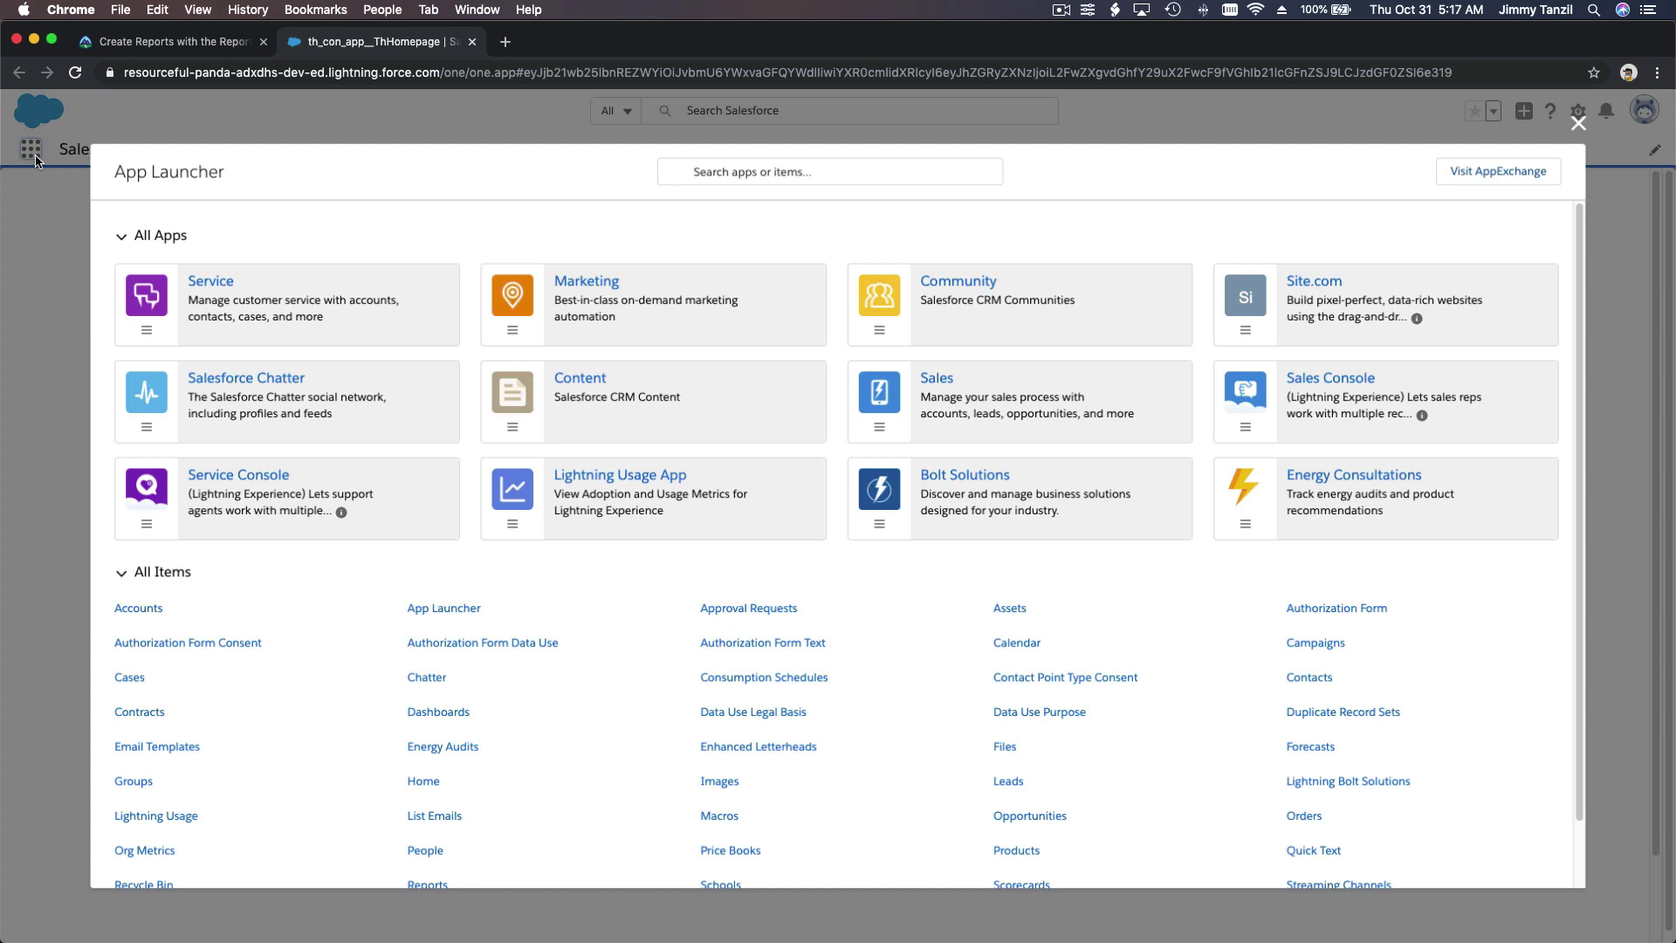
text(reports)
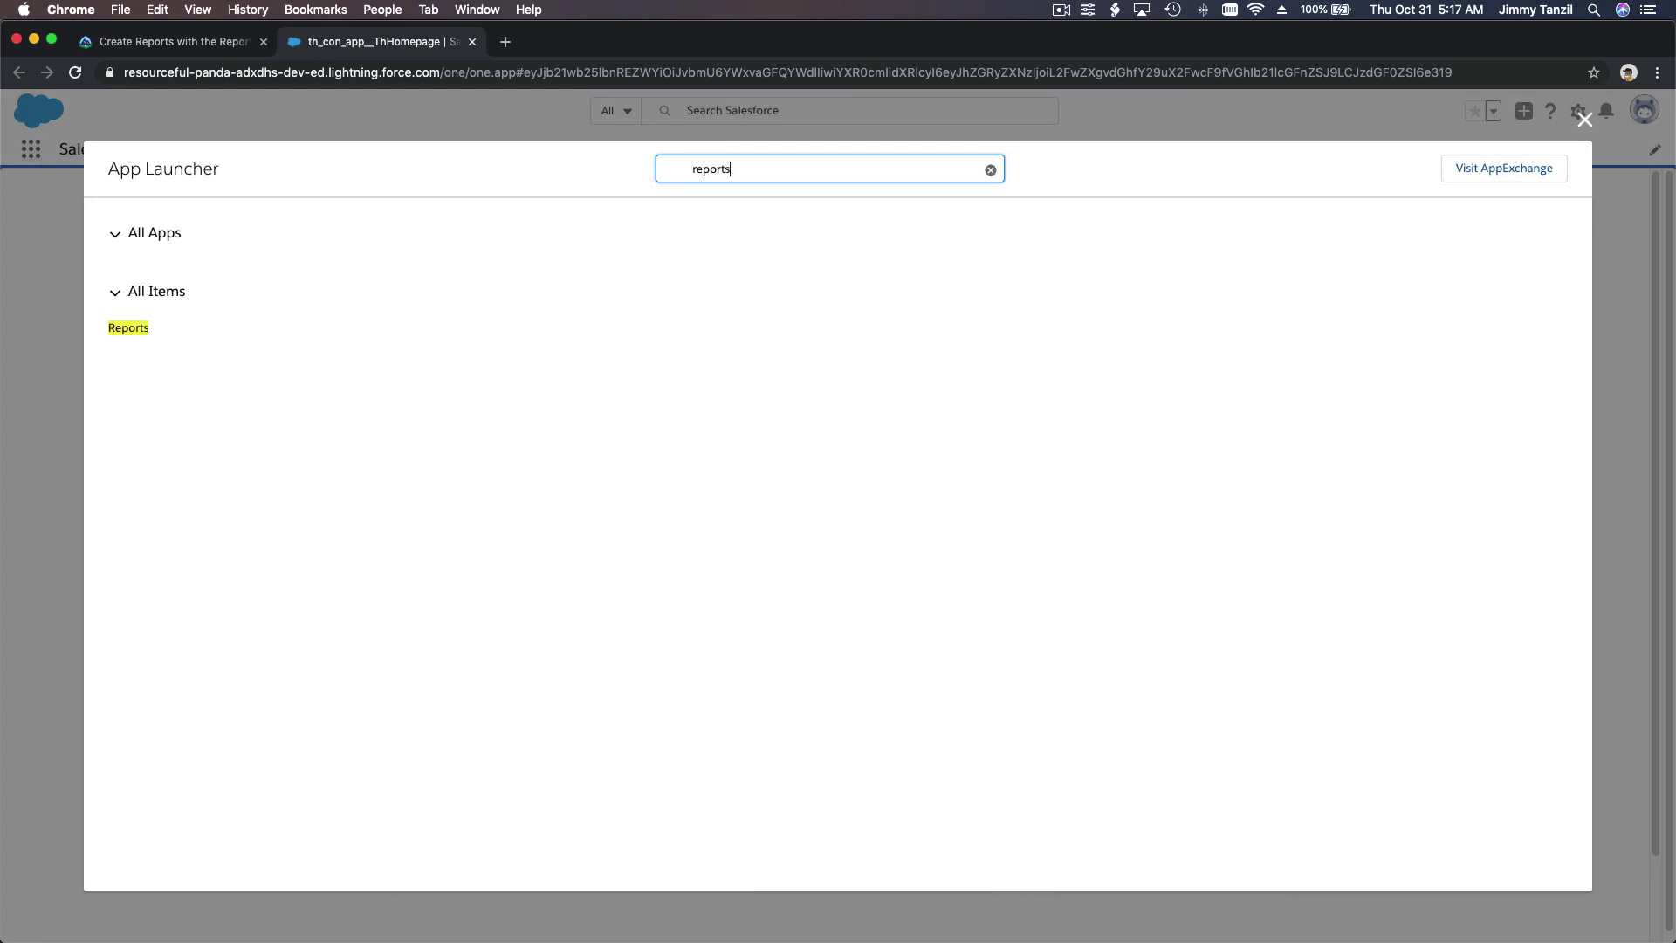
click(122, 328)
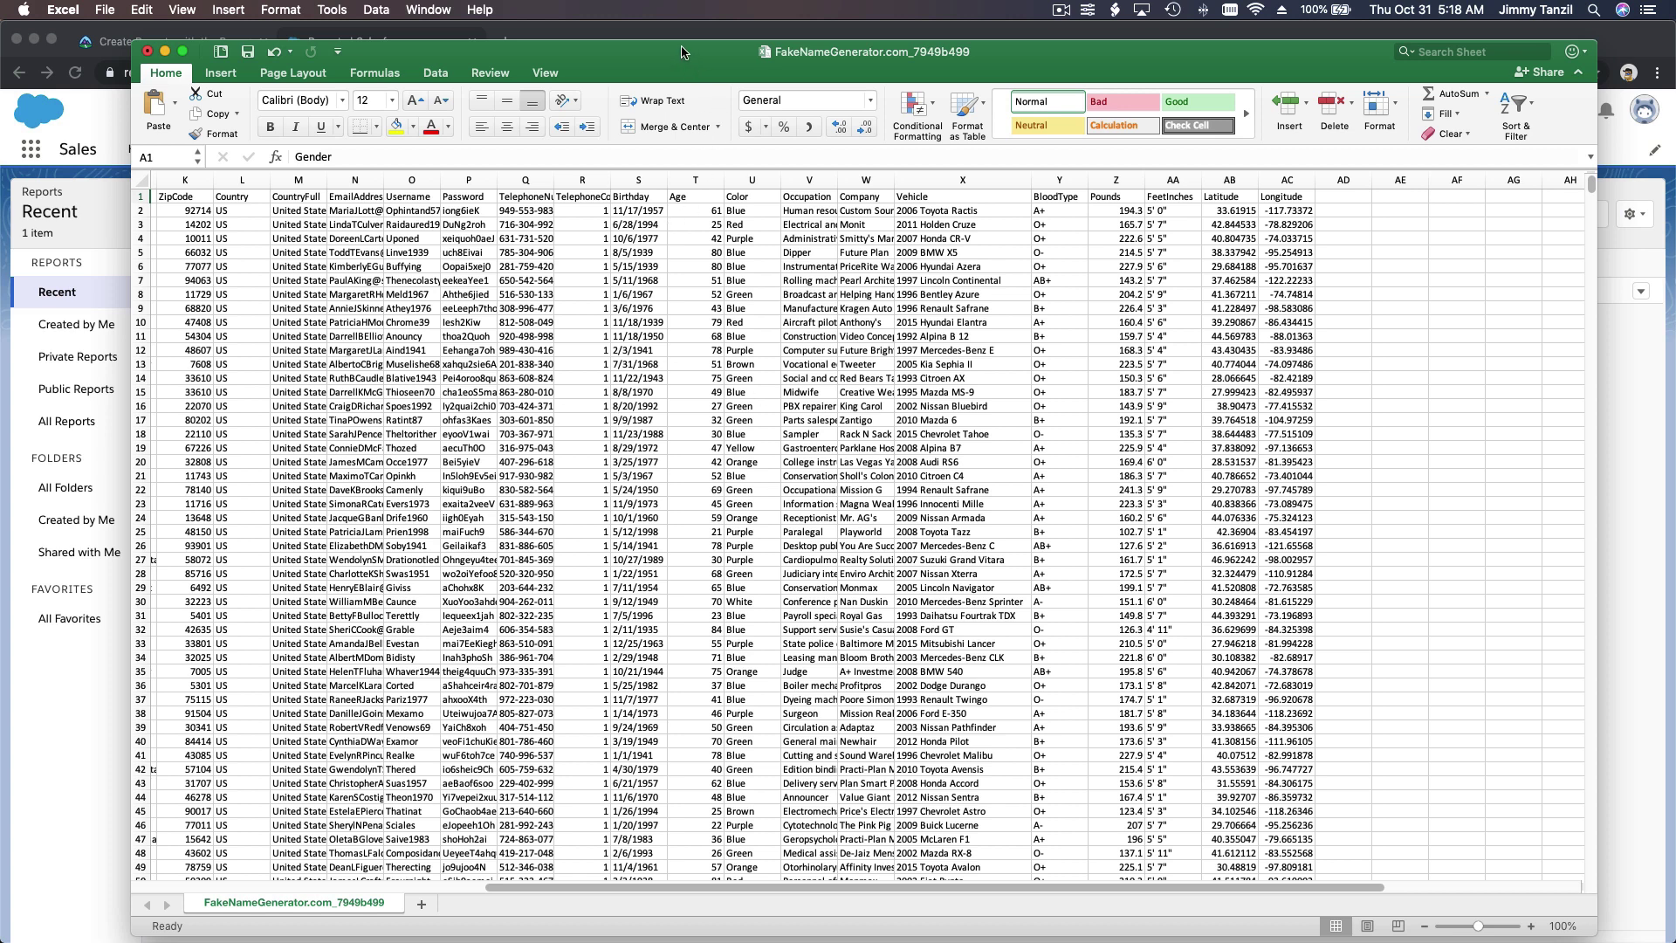
- Drag the Excel window off to the right so the Salesforce Recent reports list shows
drag(682, 51, 1675, 148)
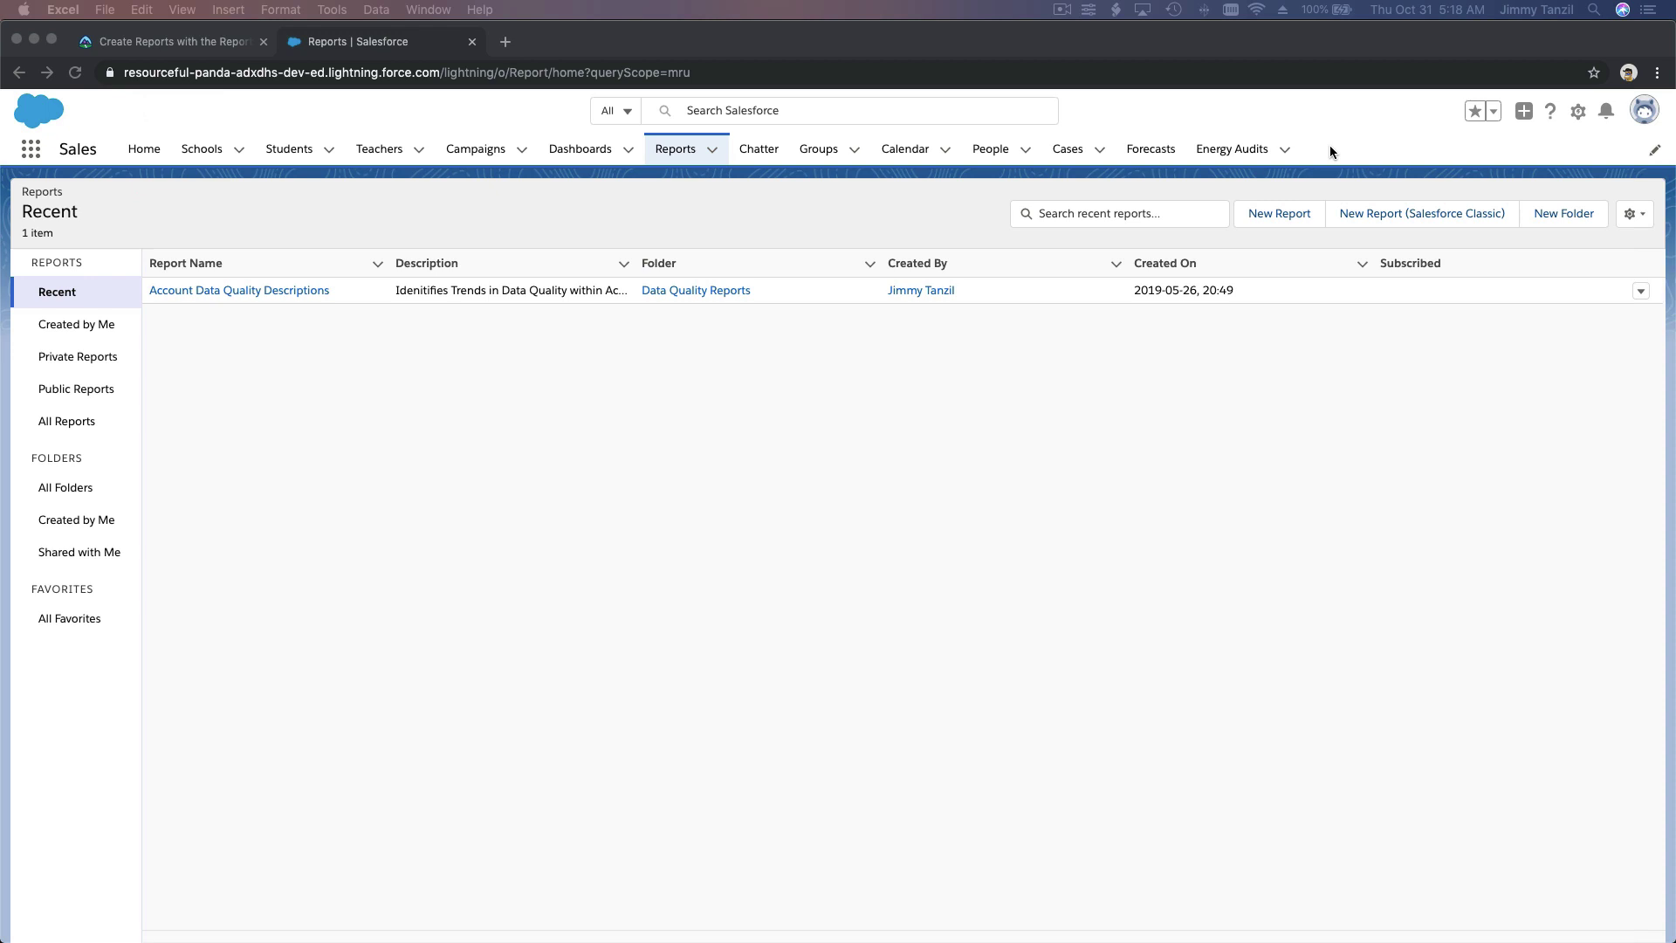
- Bring the Salesforce browser window forward and start a New Report
click(1209, 539)
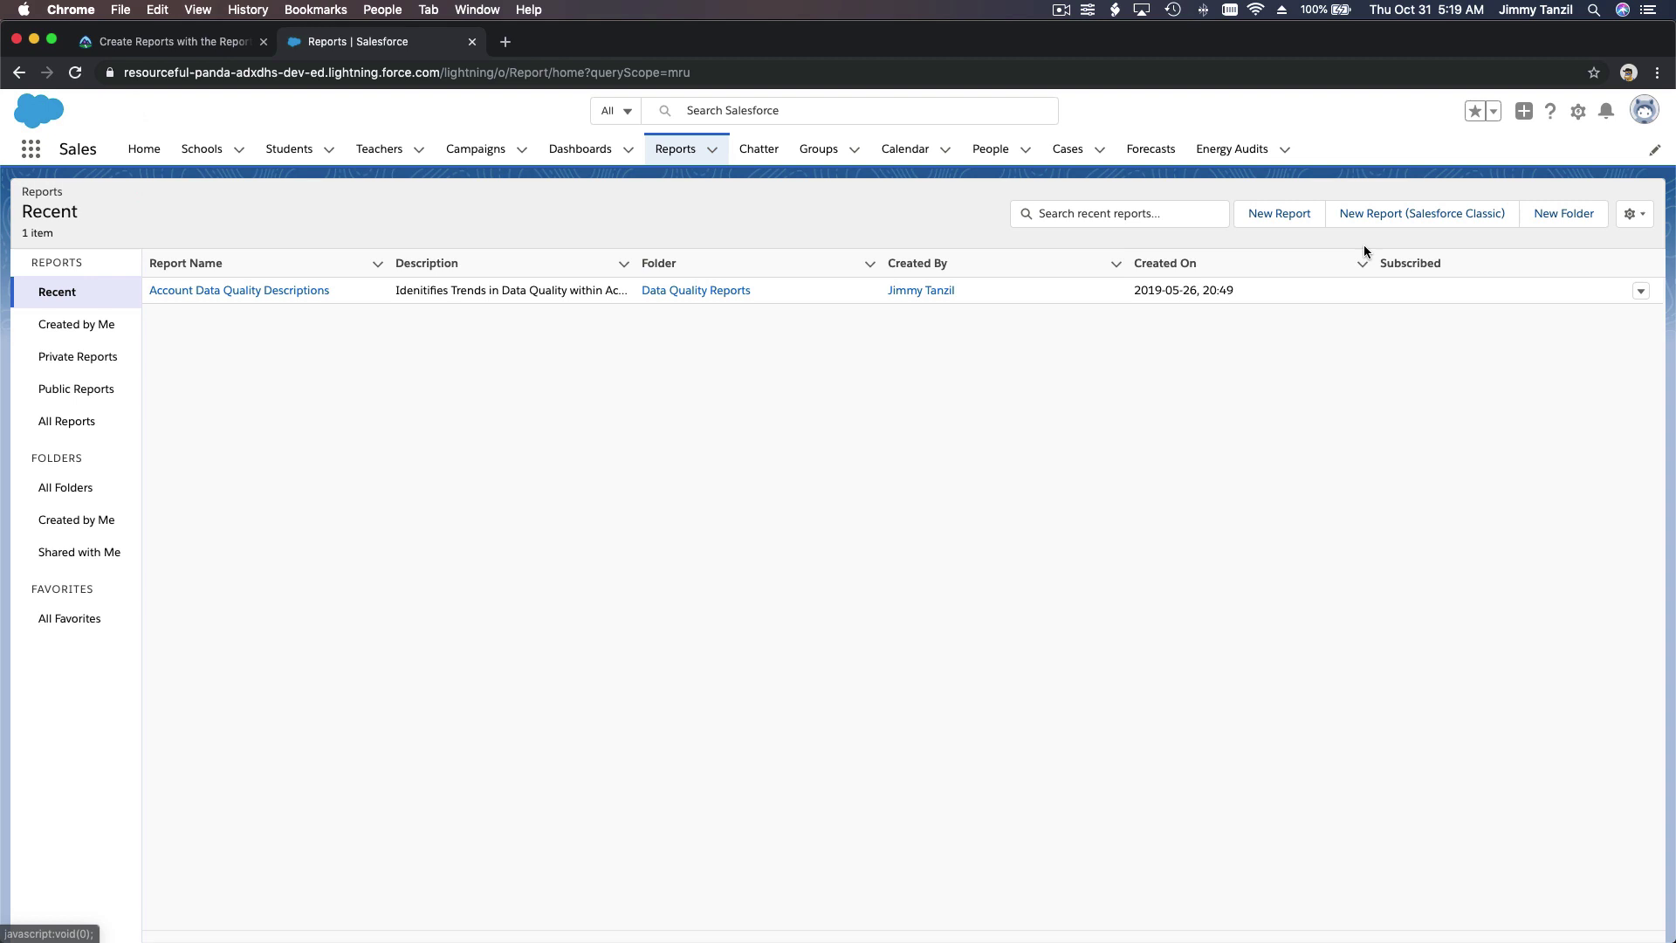
click(1278, 220)
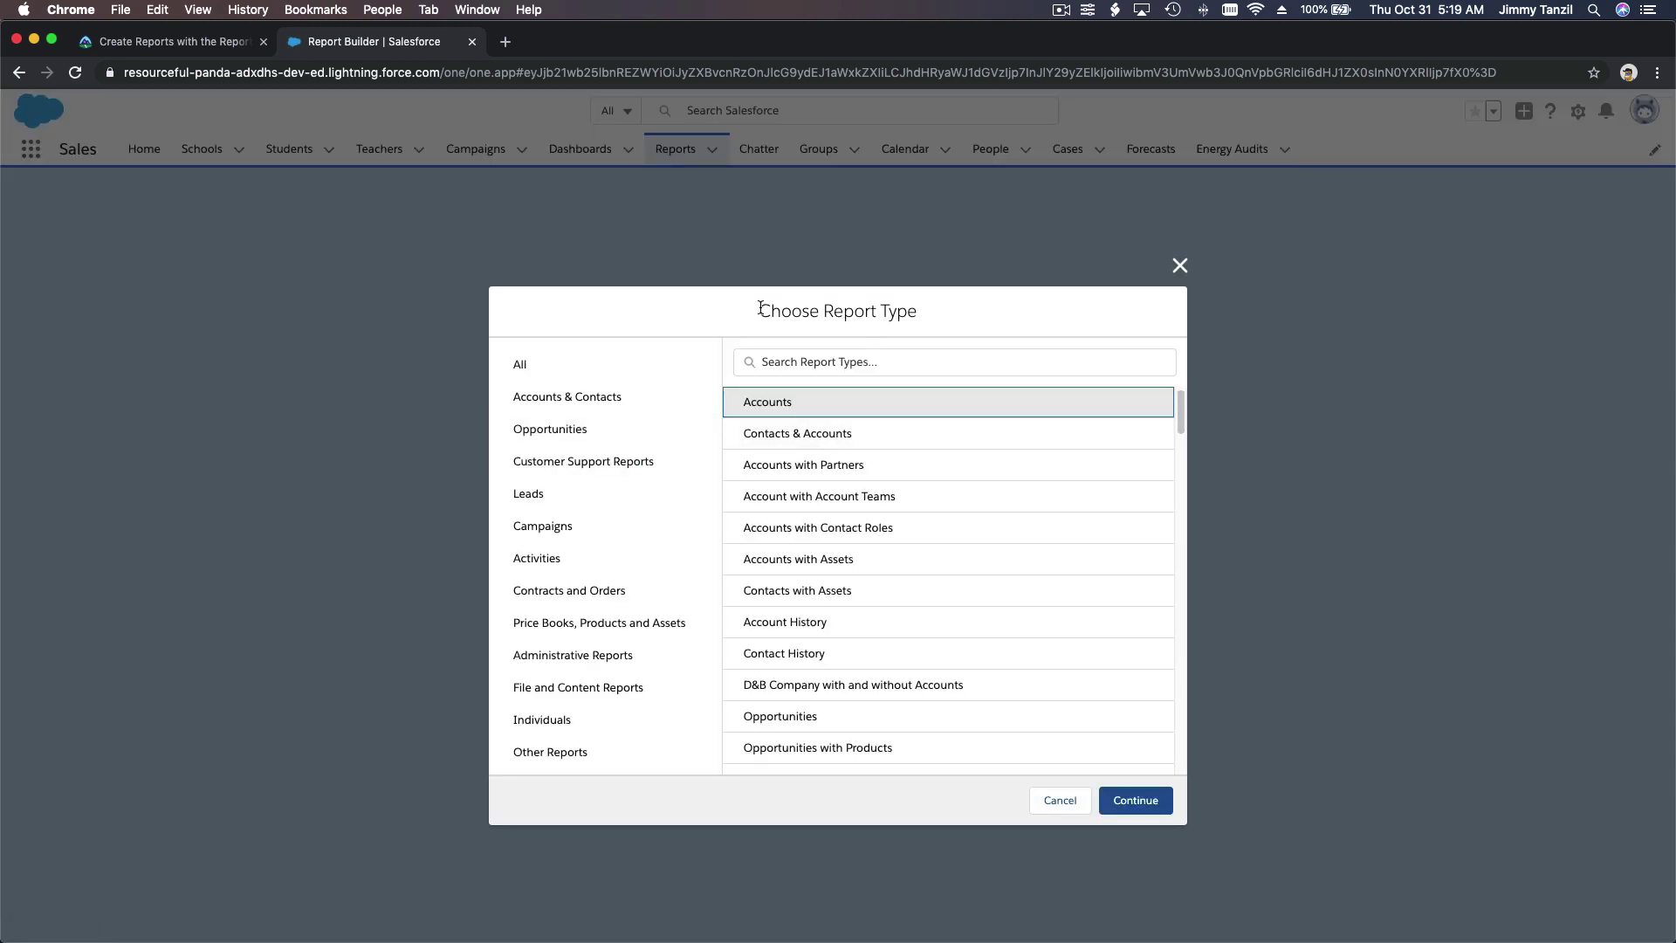
- Select Contacts & Accounts in the Choose Report Type list
drag(760, 308, 923, 318)
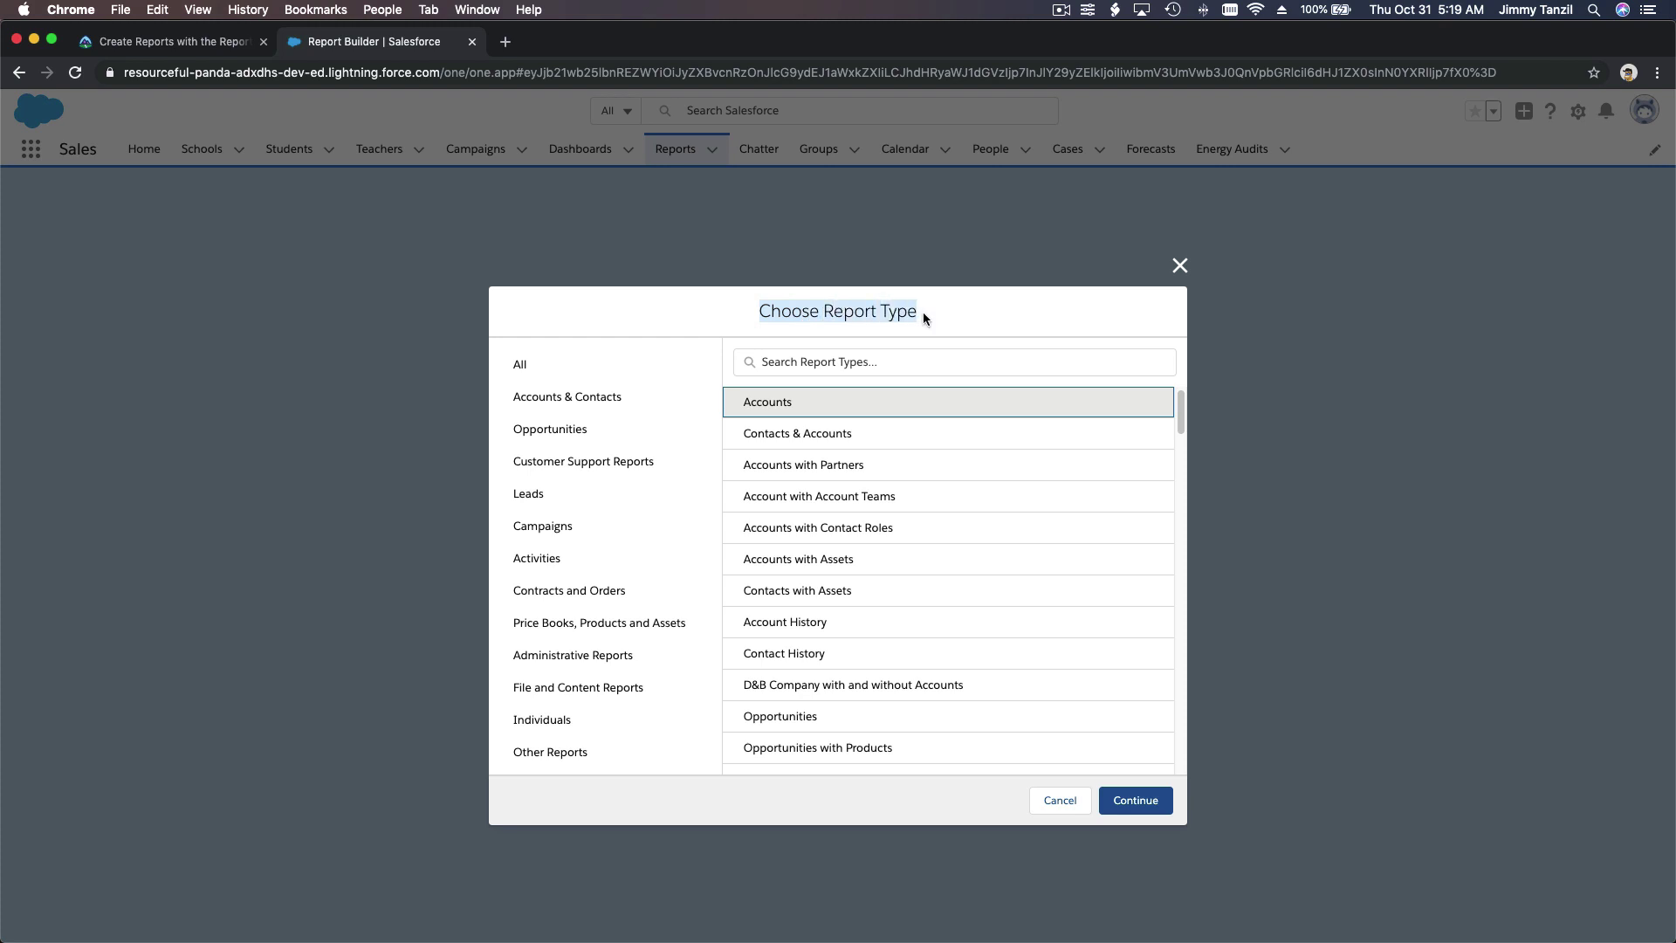
click(994, 334)
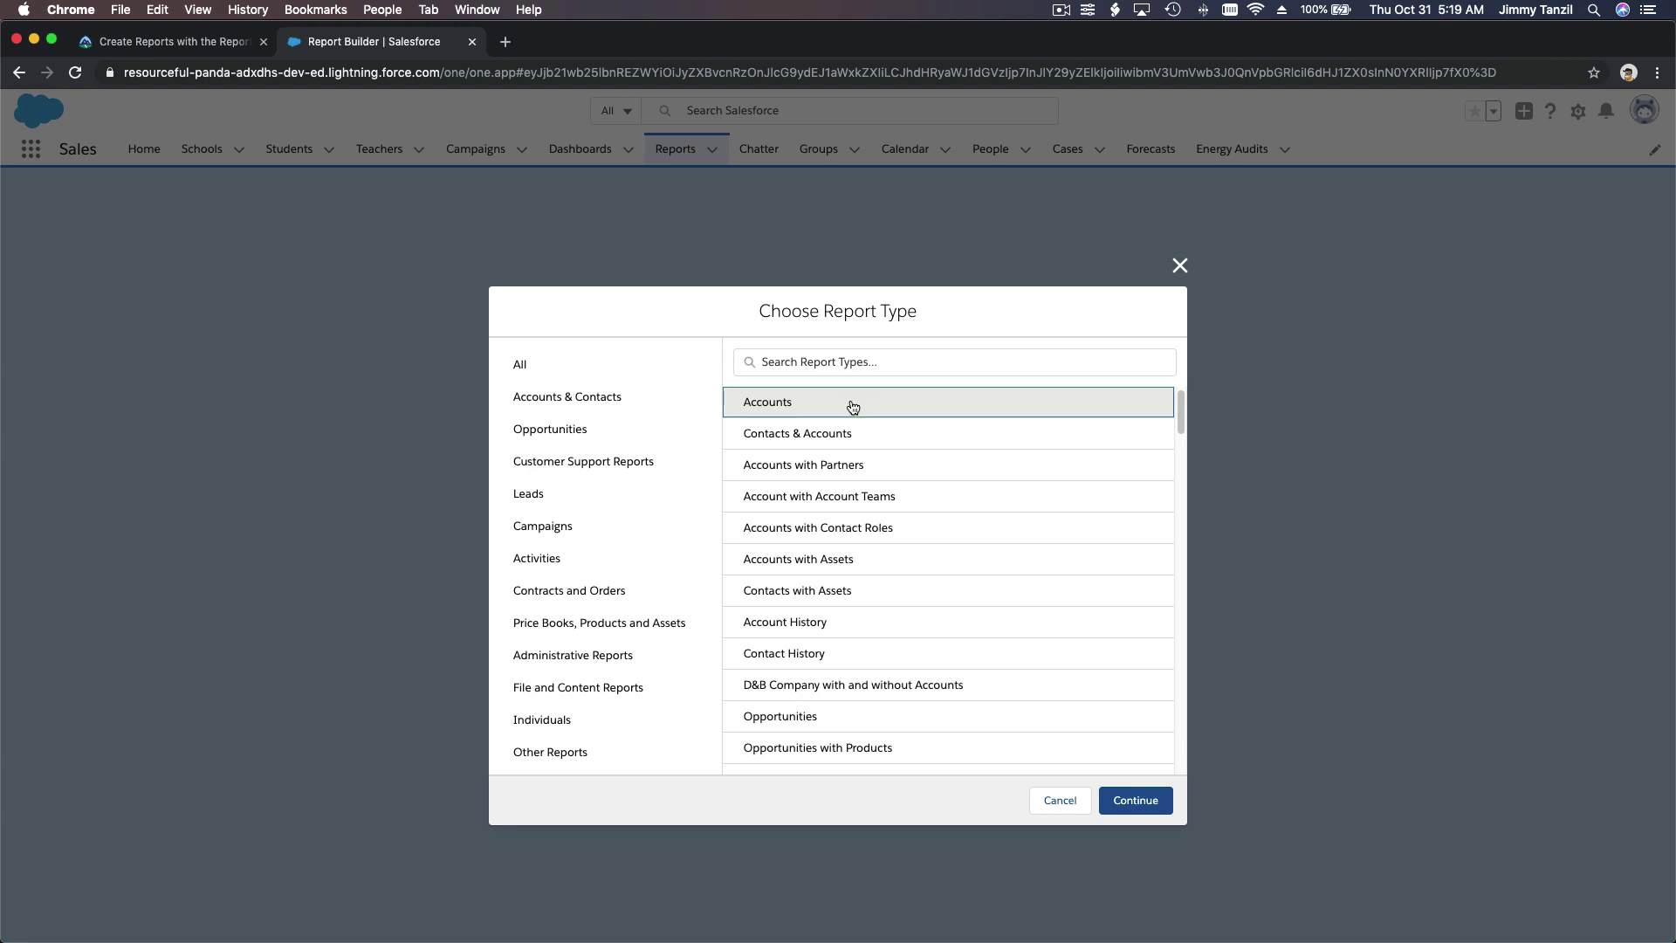
click(817, 444)
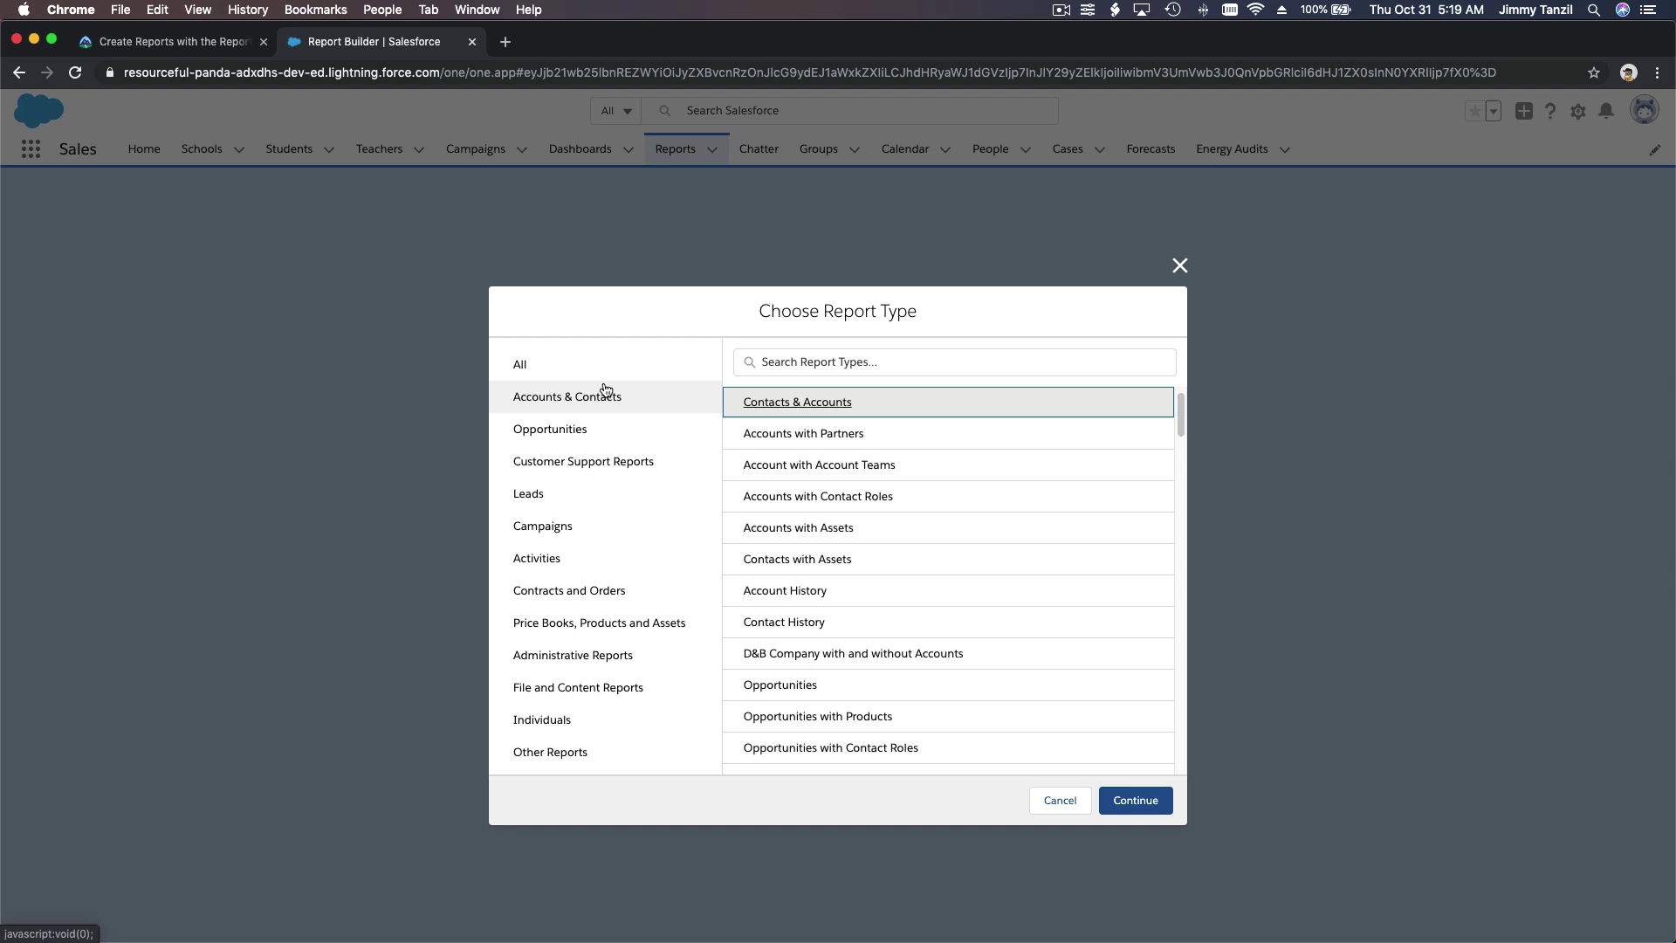
scroll(855, 486, down, 20)
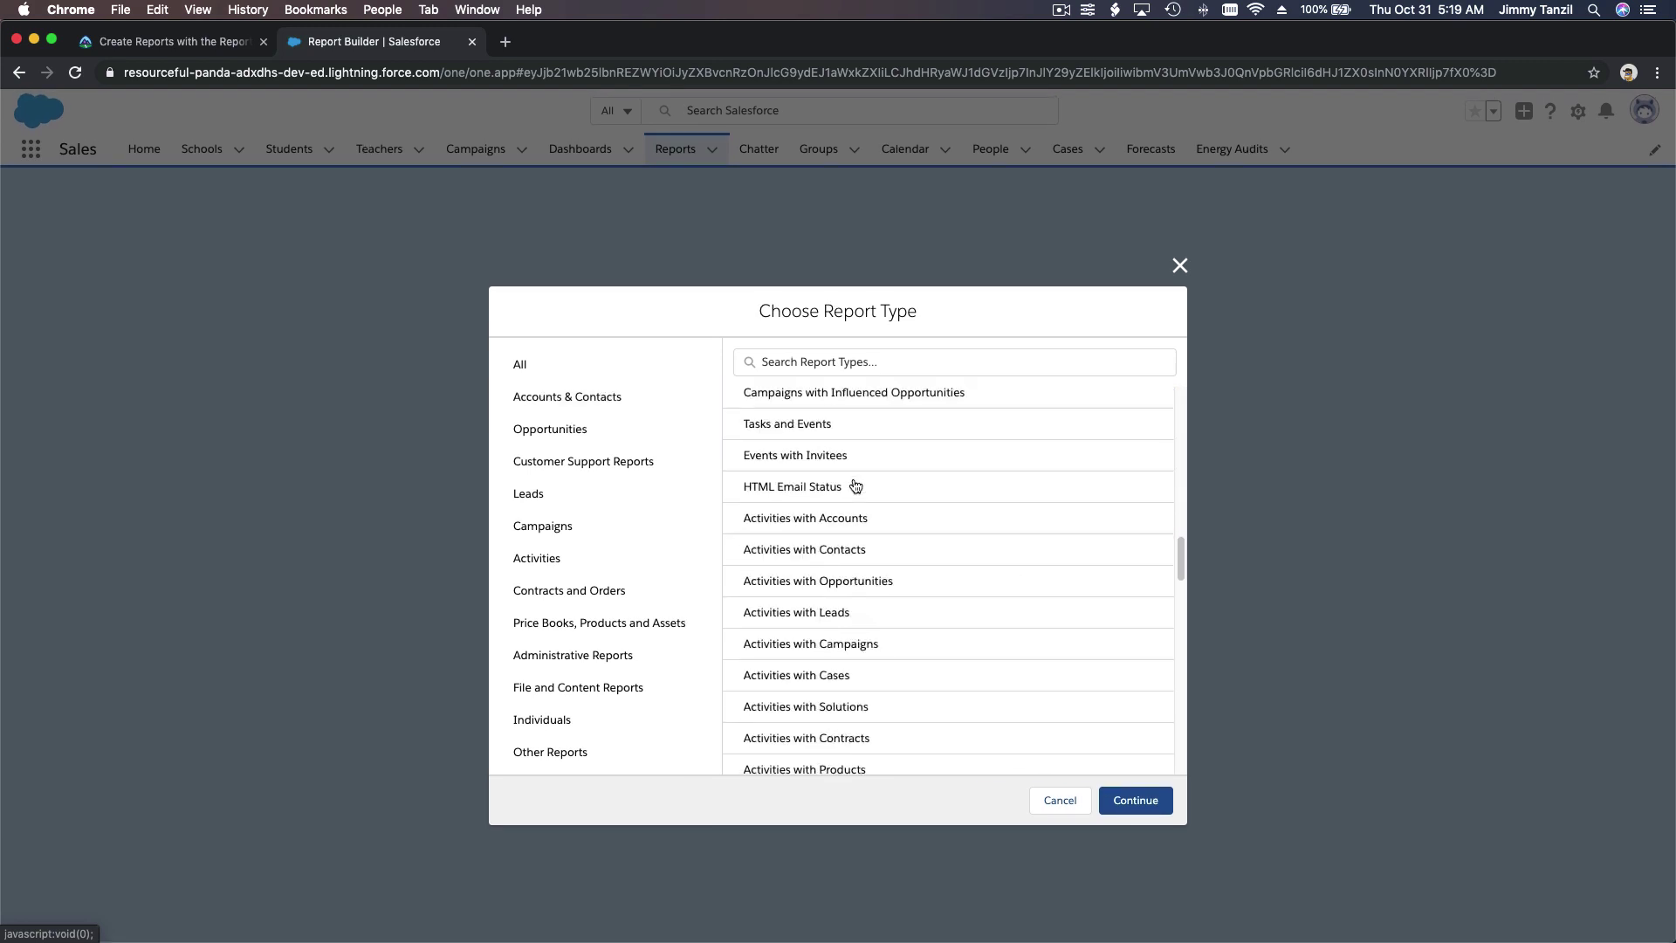
scroll(856, 486, up, 20)
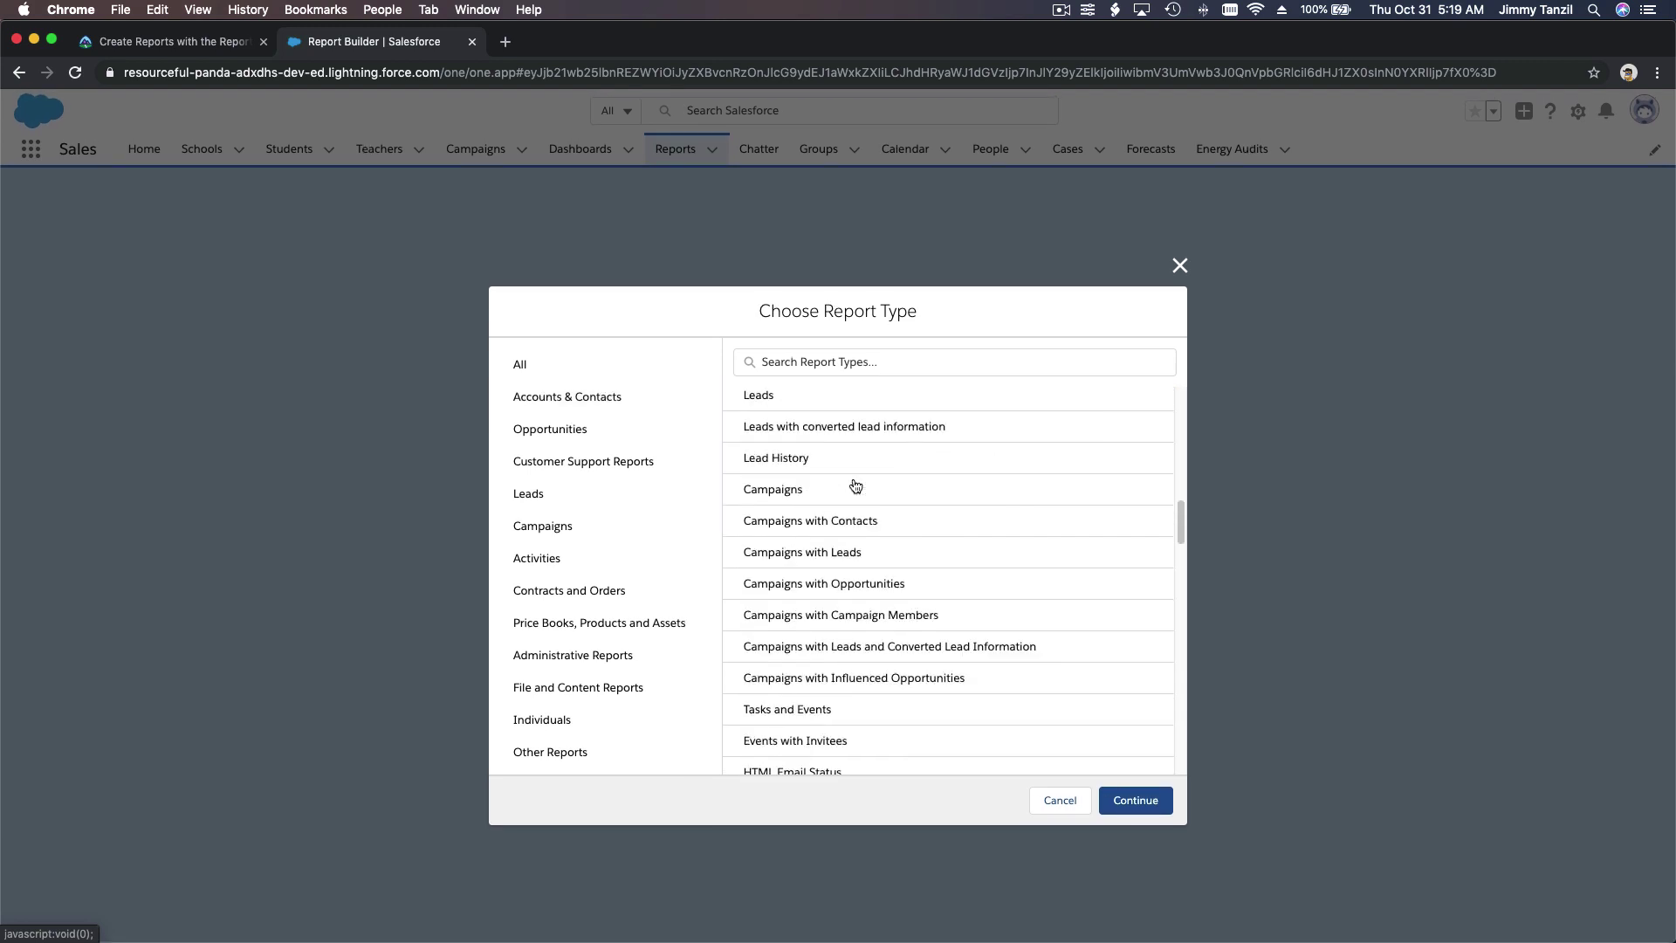
scroll(855, 484, up, 5)
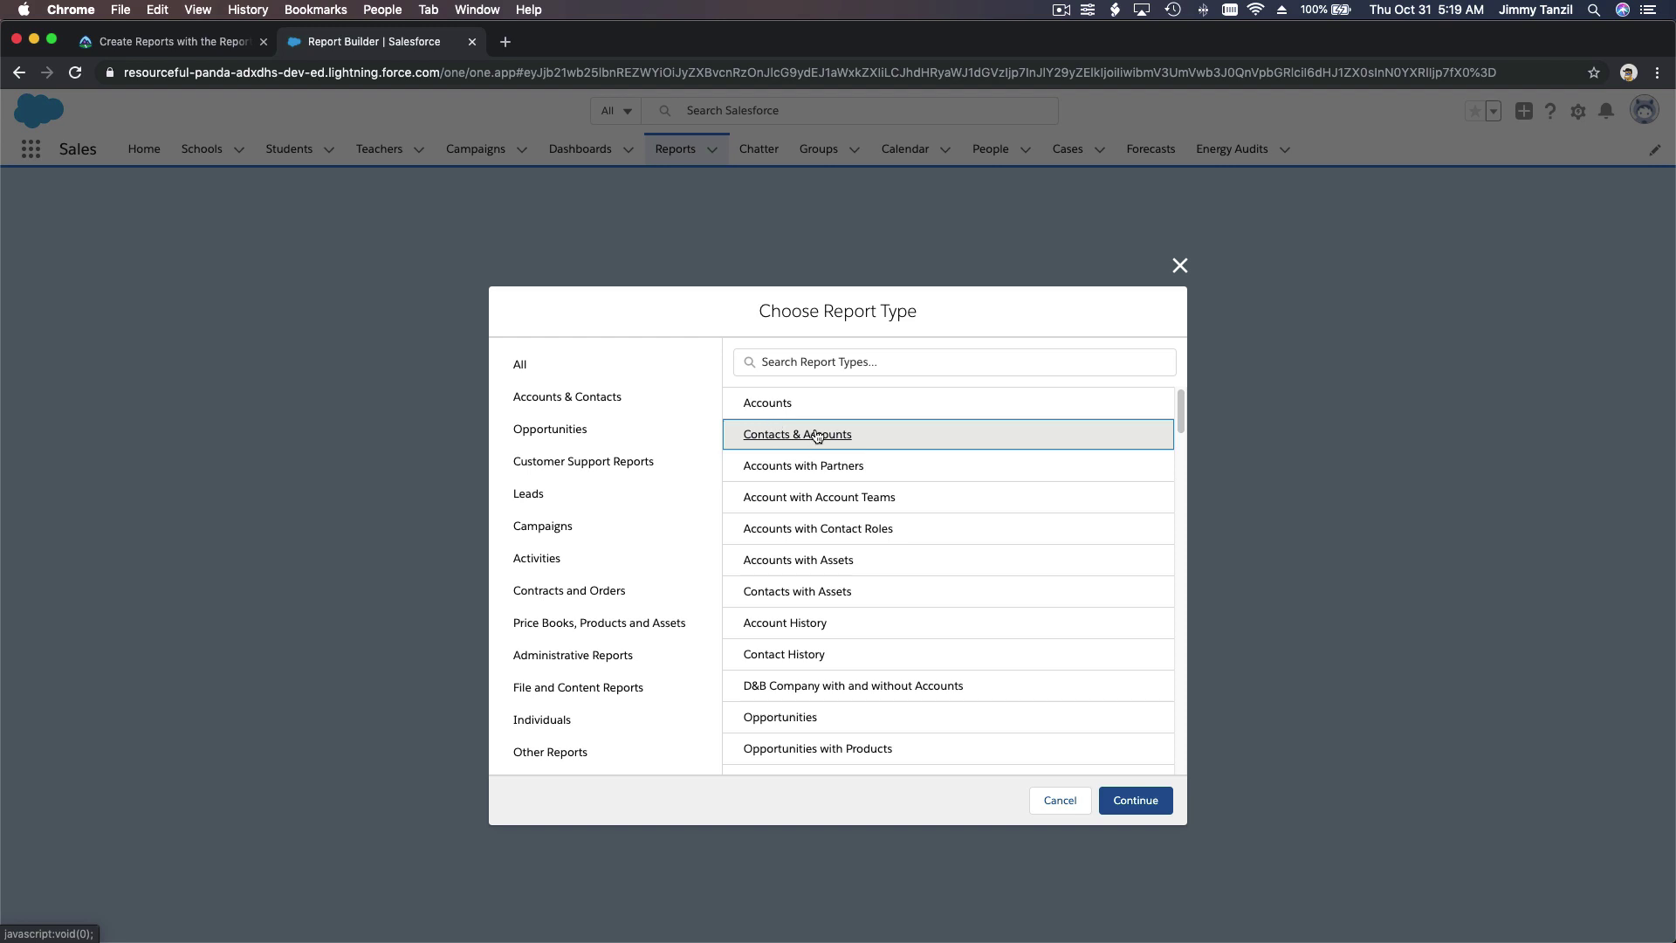
- Continue into the Report Builder for the new Contacts & Accounts report
click(1136, 802)
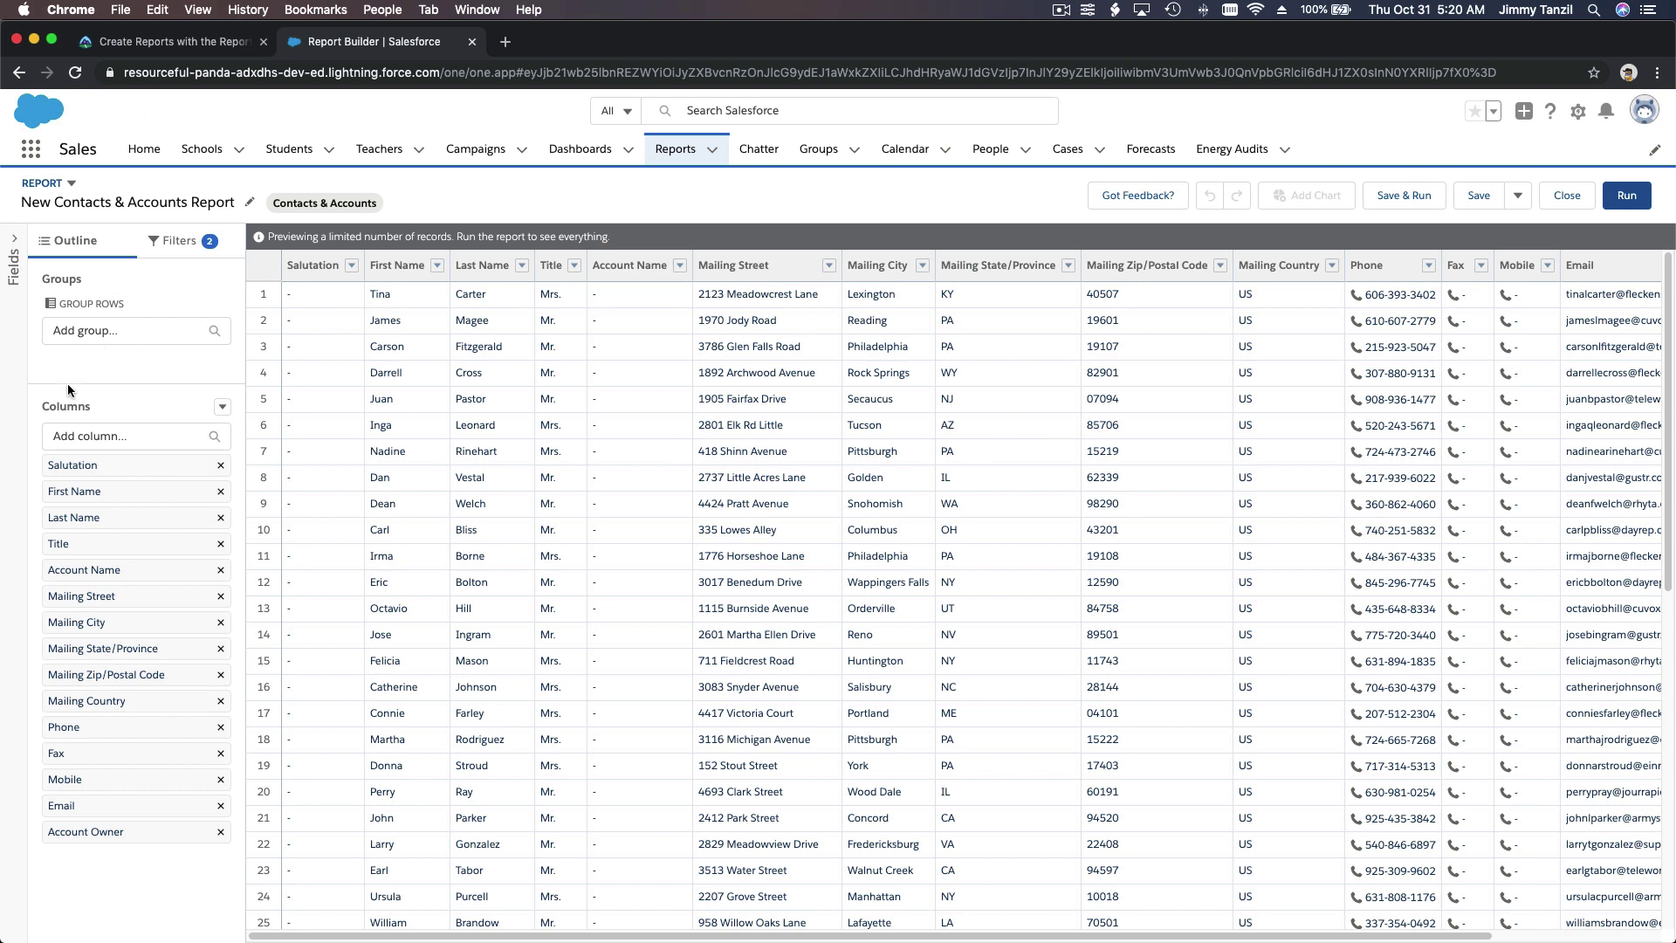
double_click(46, 408)
- Remove Salutation, Title, Account Name, Mailing Country, Fax, Mobile and Account Owner from the report columns
click(221, 467)
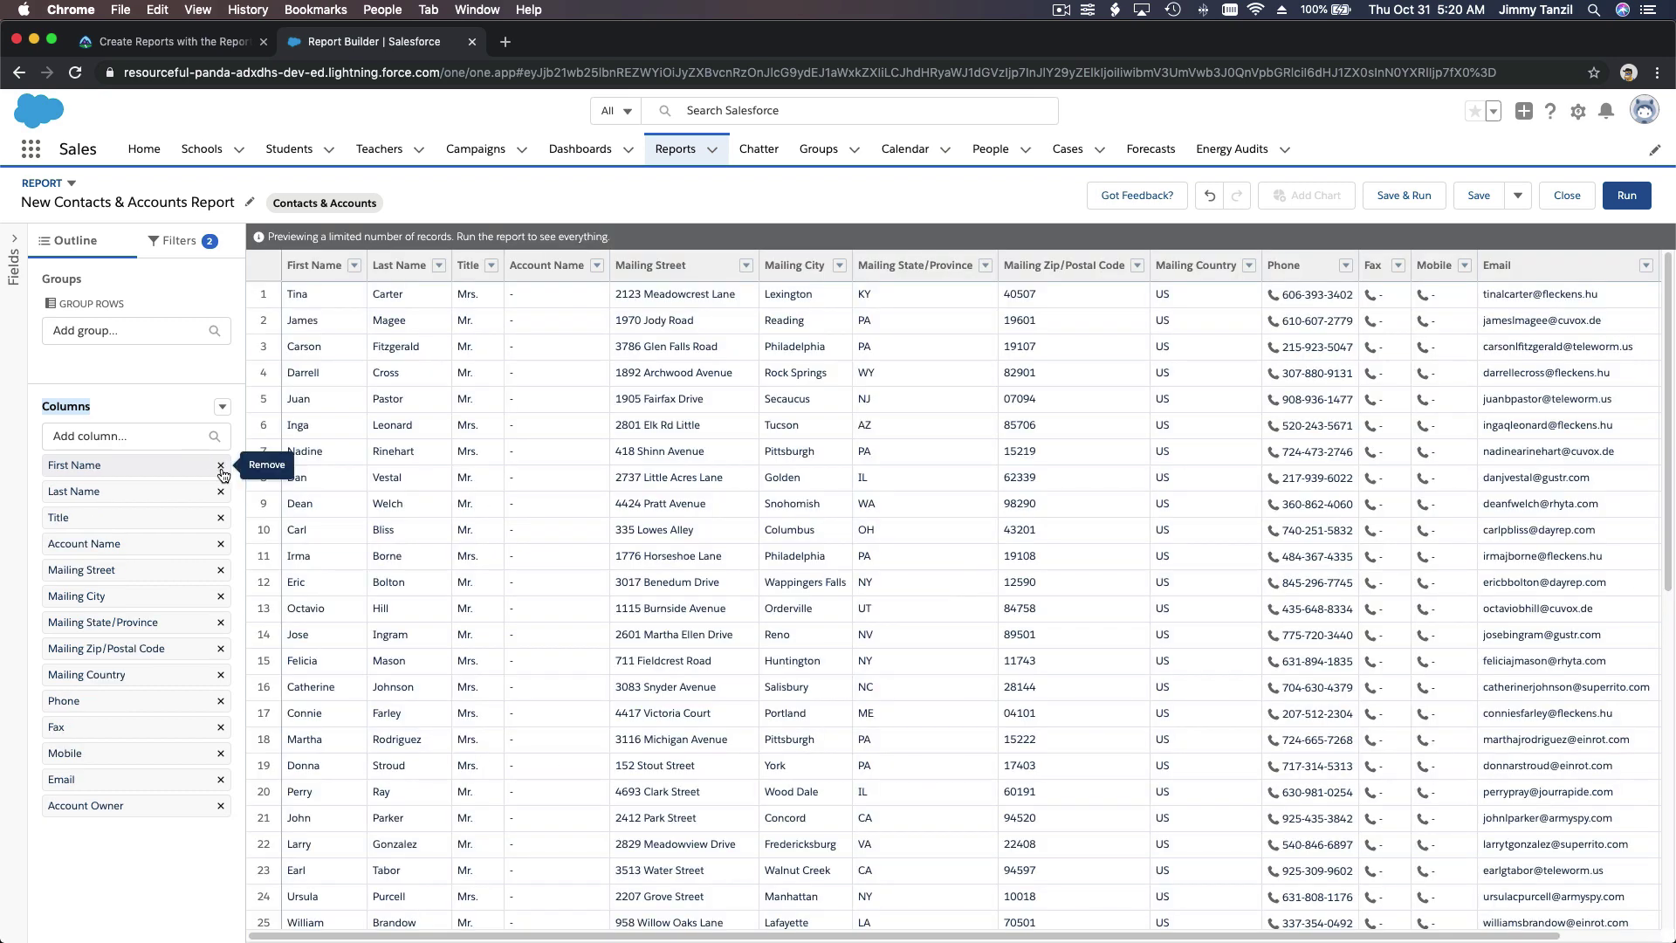
click(221, 520)
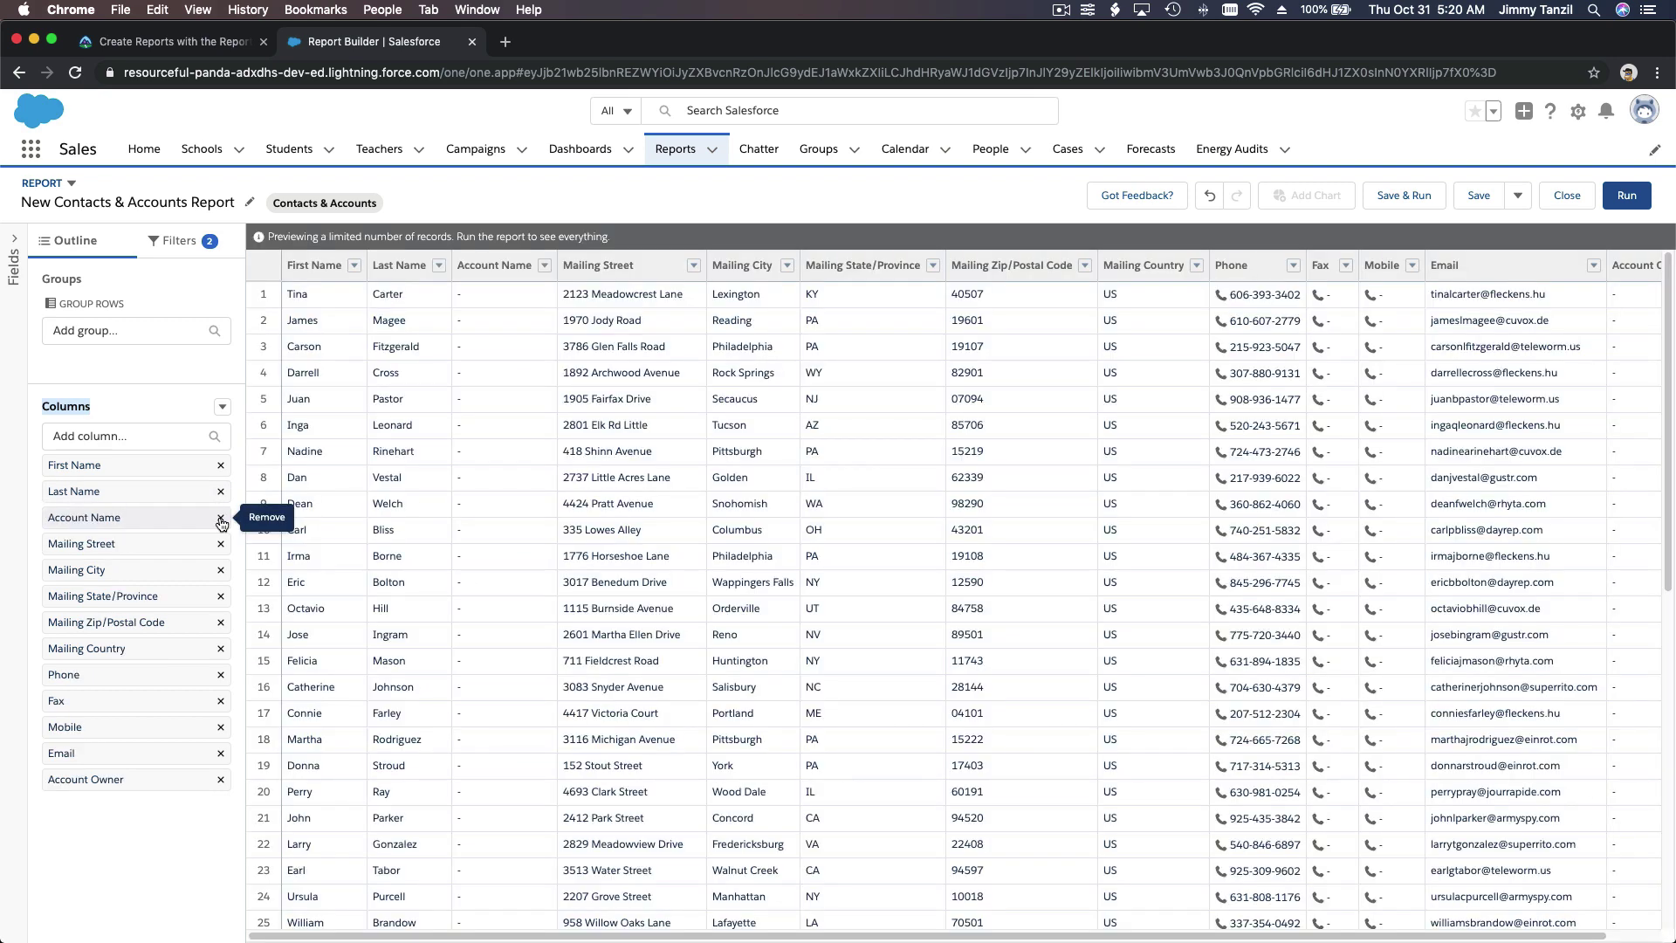
click(221, 520)
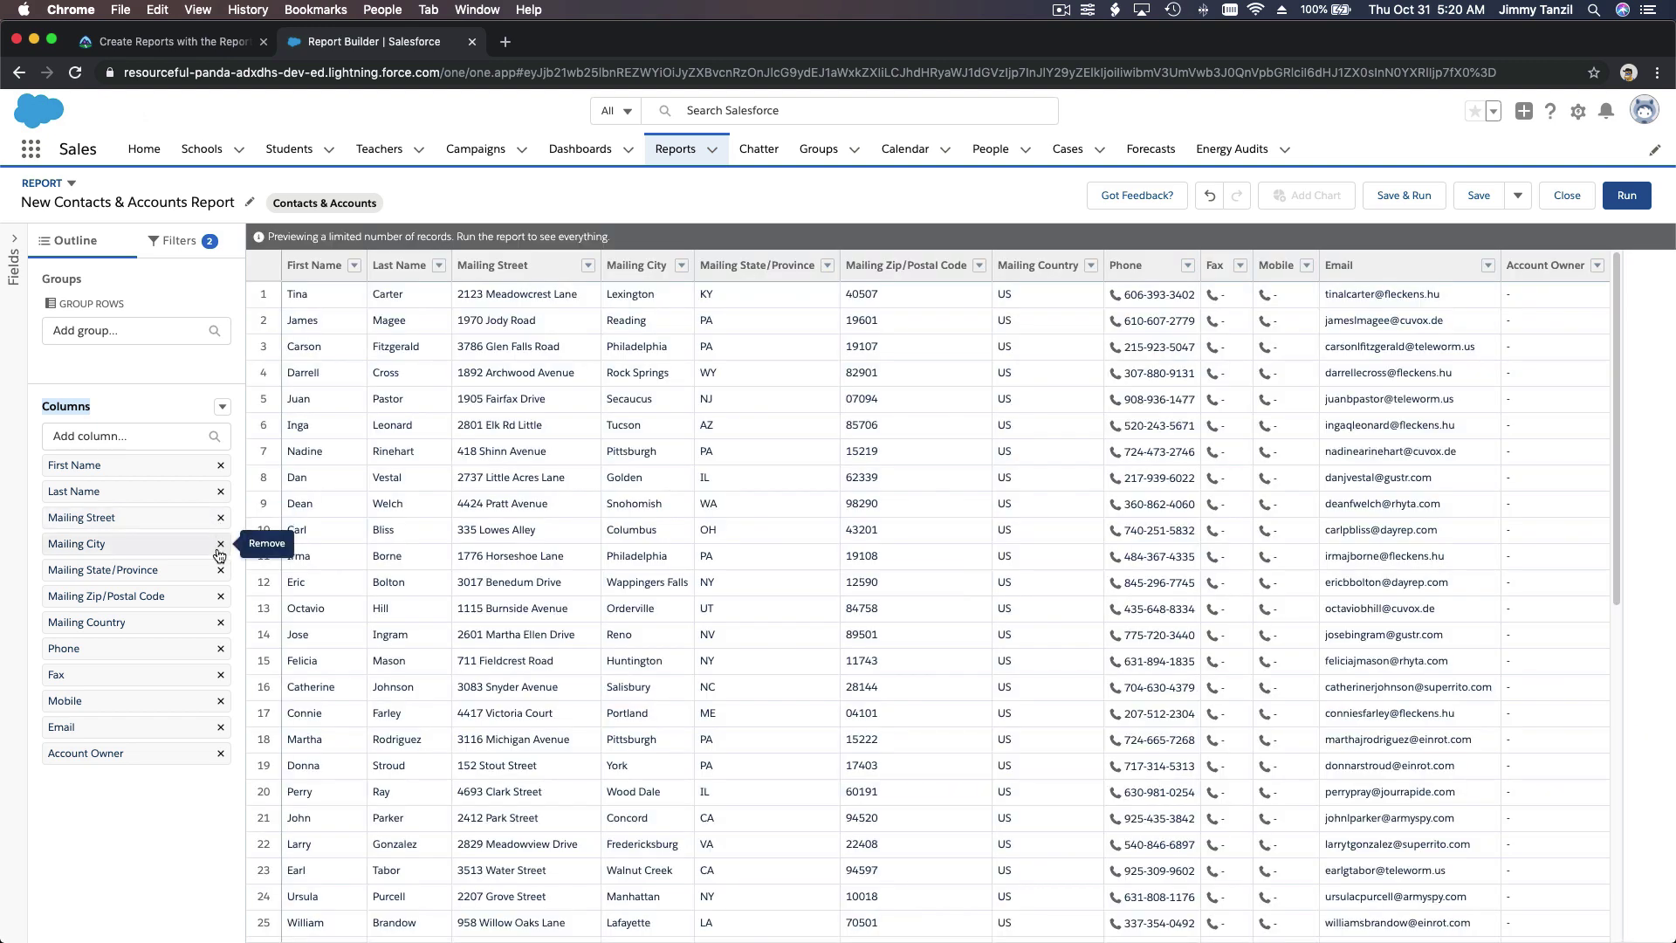
click(219, 622)
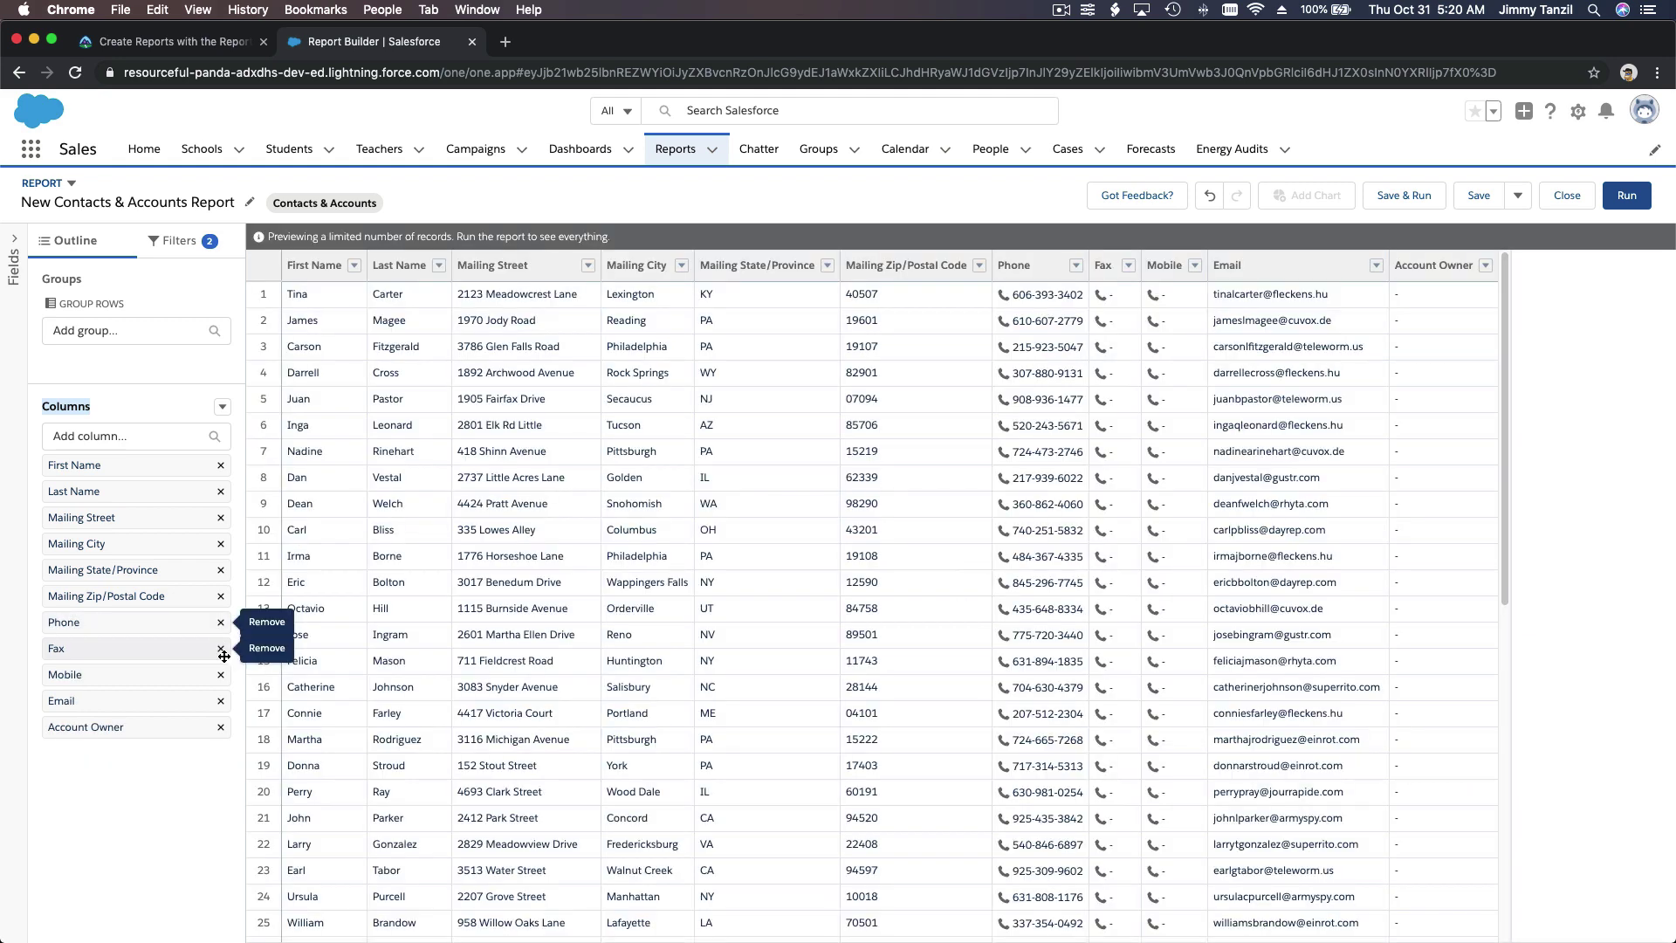
click(220, 649)
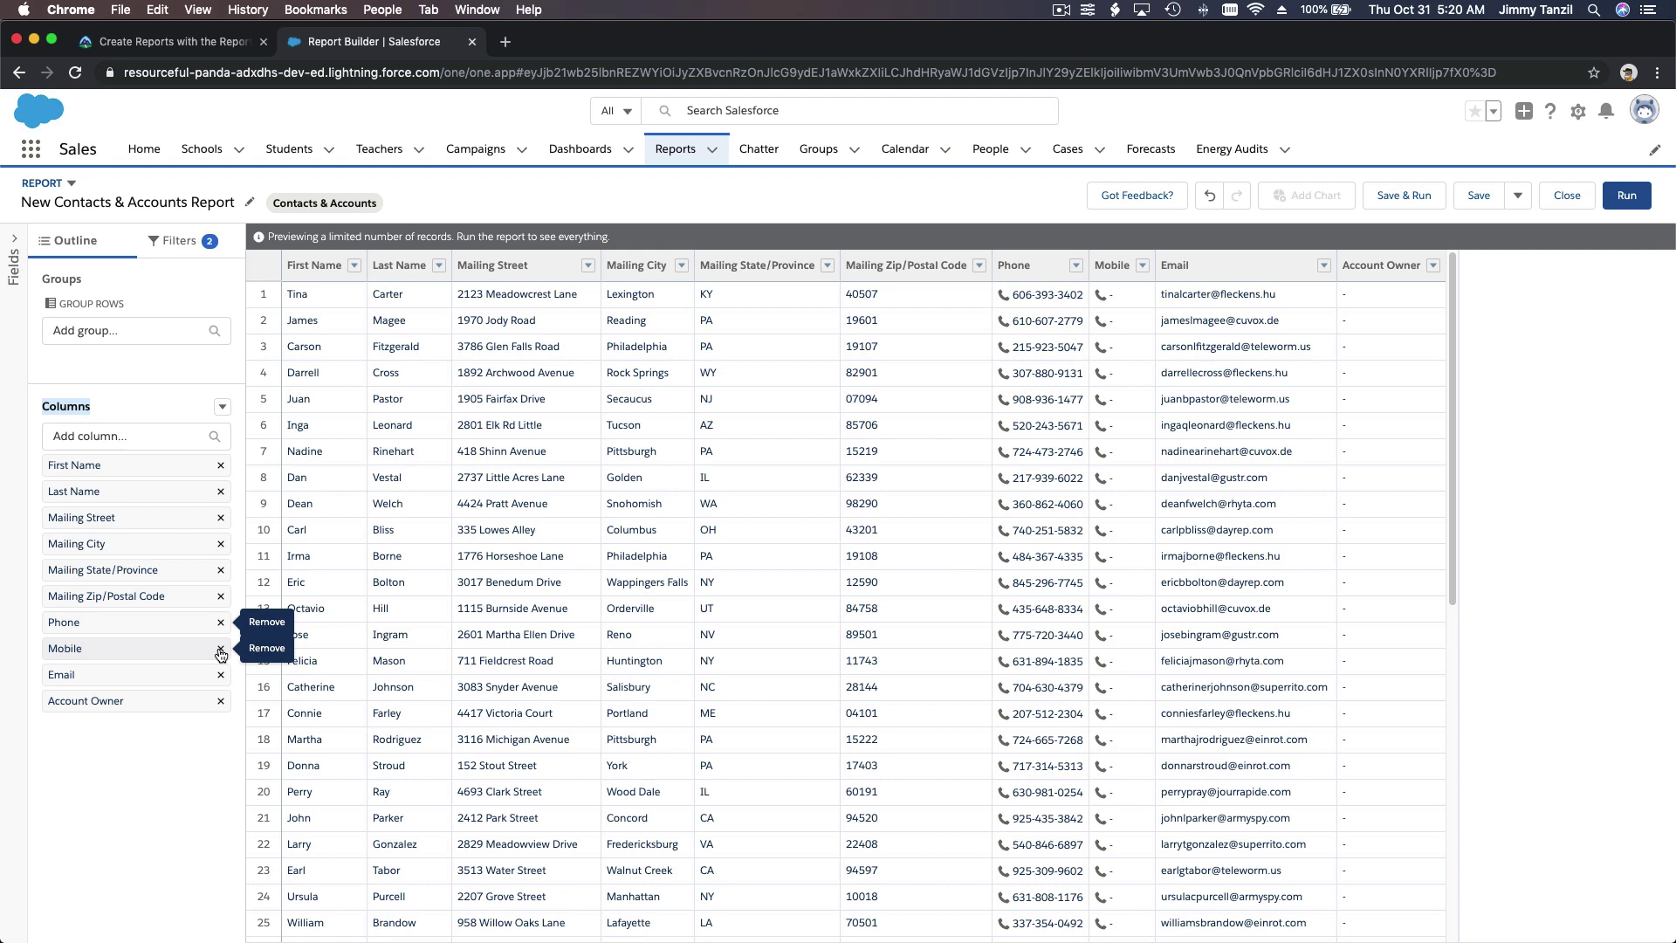
click(220, 648)
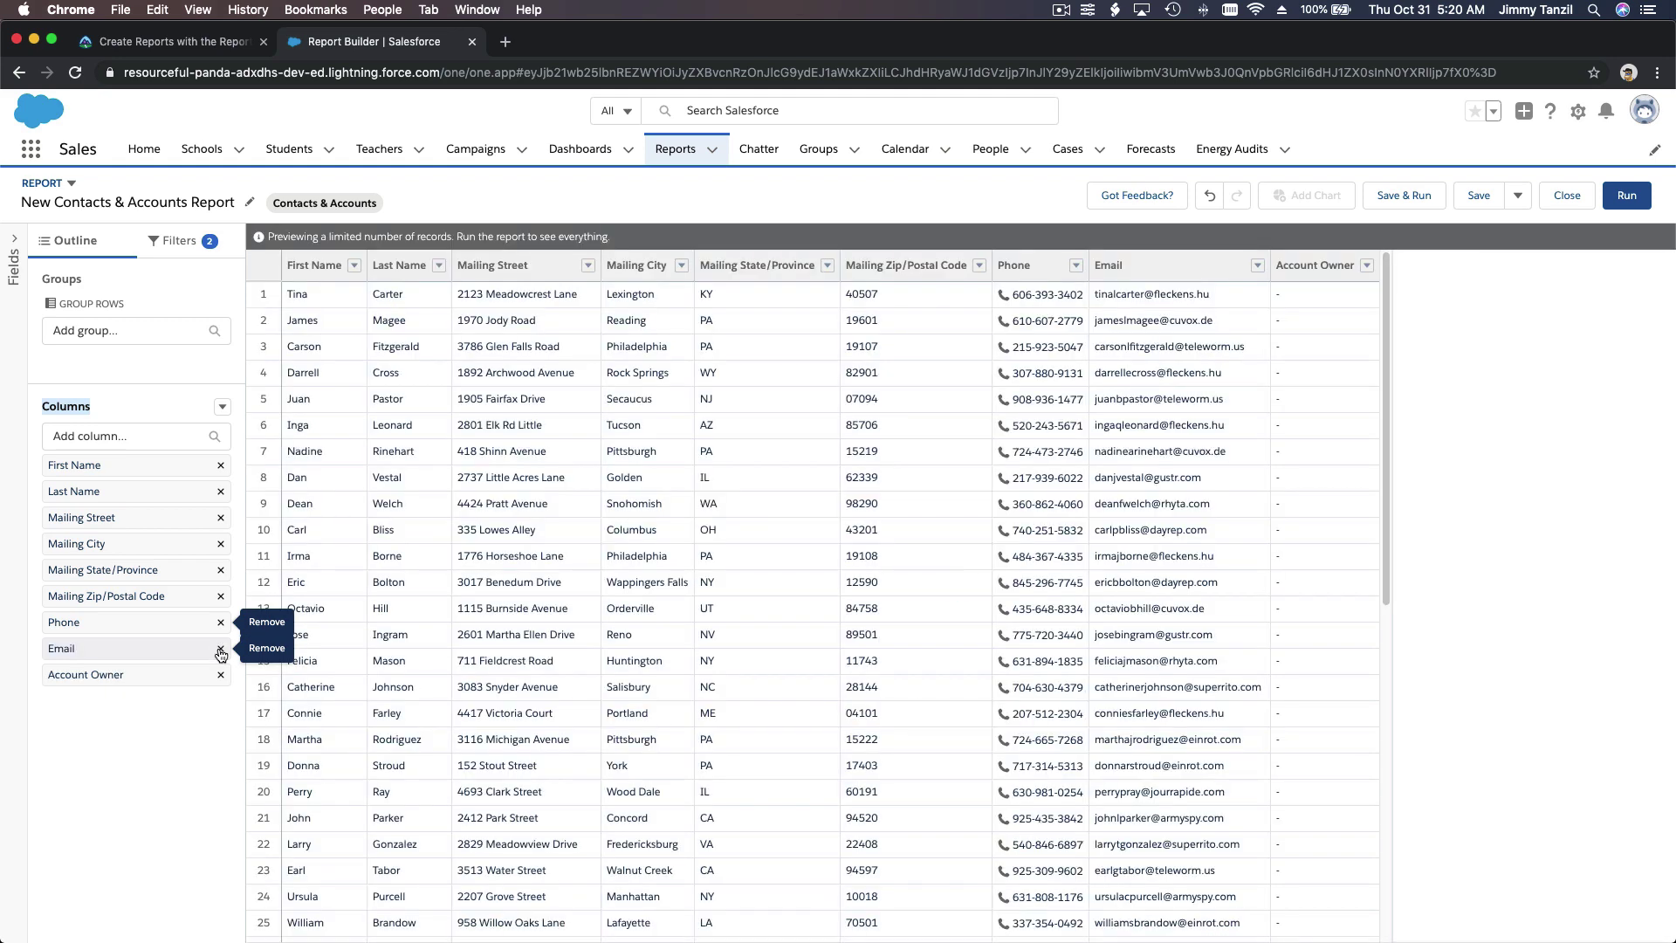
click(220, 674)
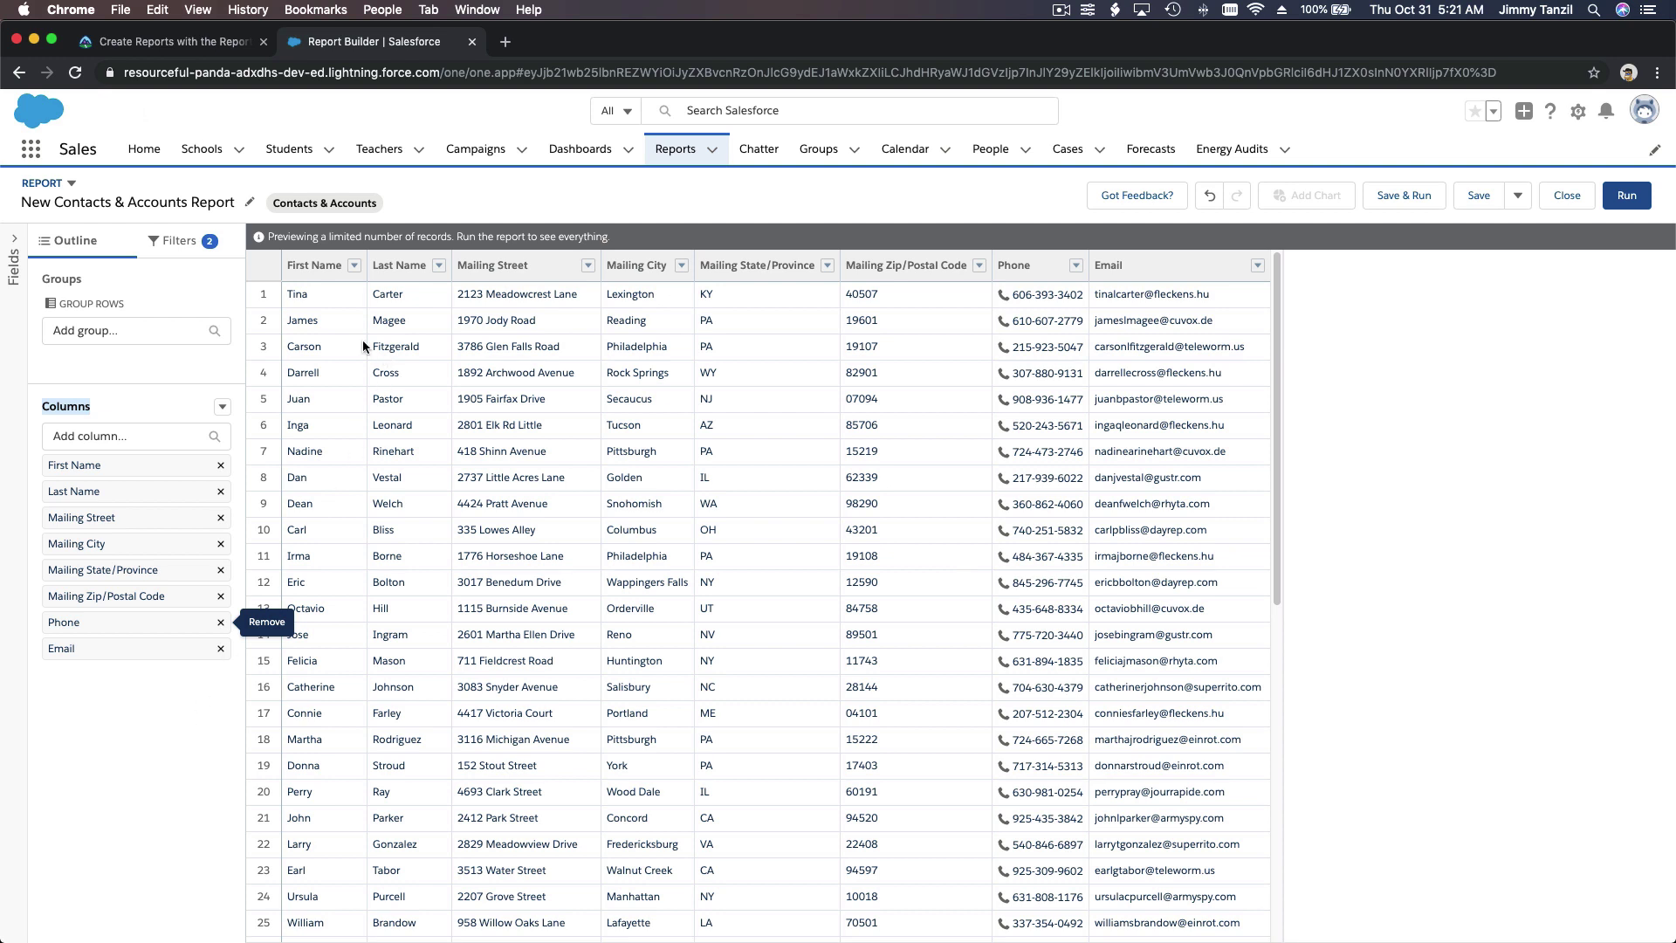
click(123, 745)
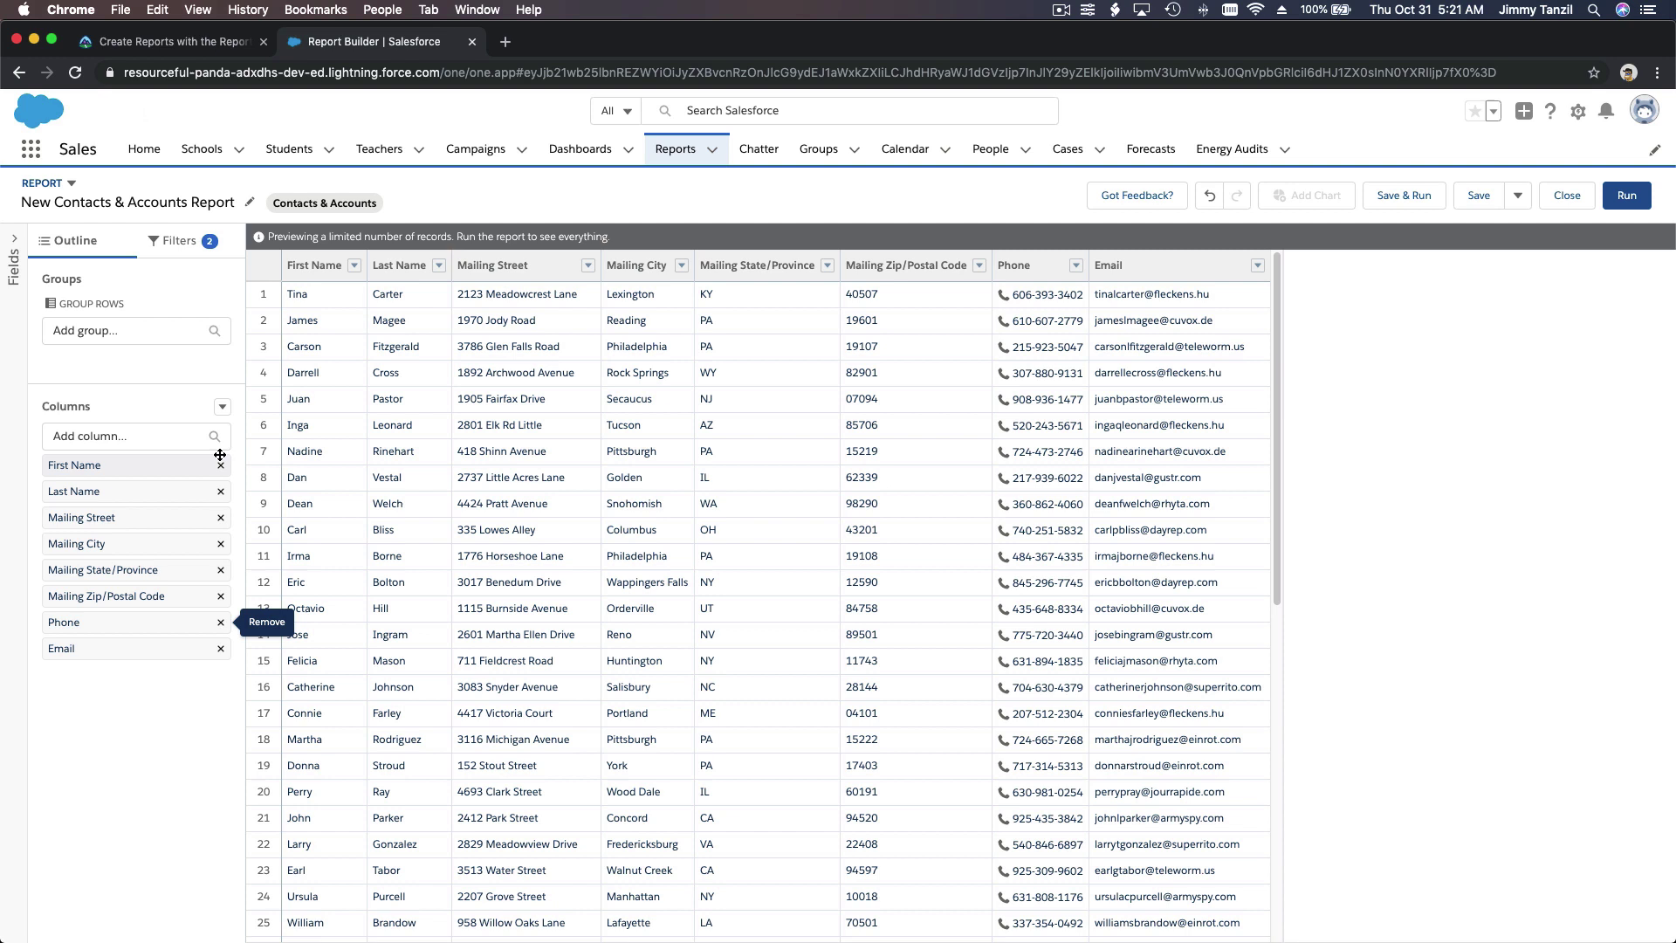
- Search 'Bloo' and add Blood Type as a column after Email
click(180, 431)
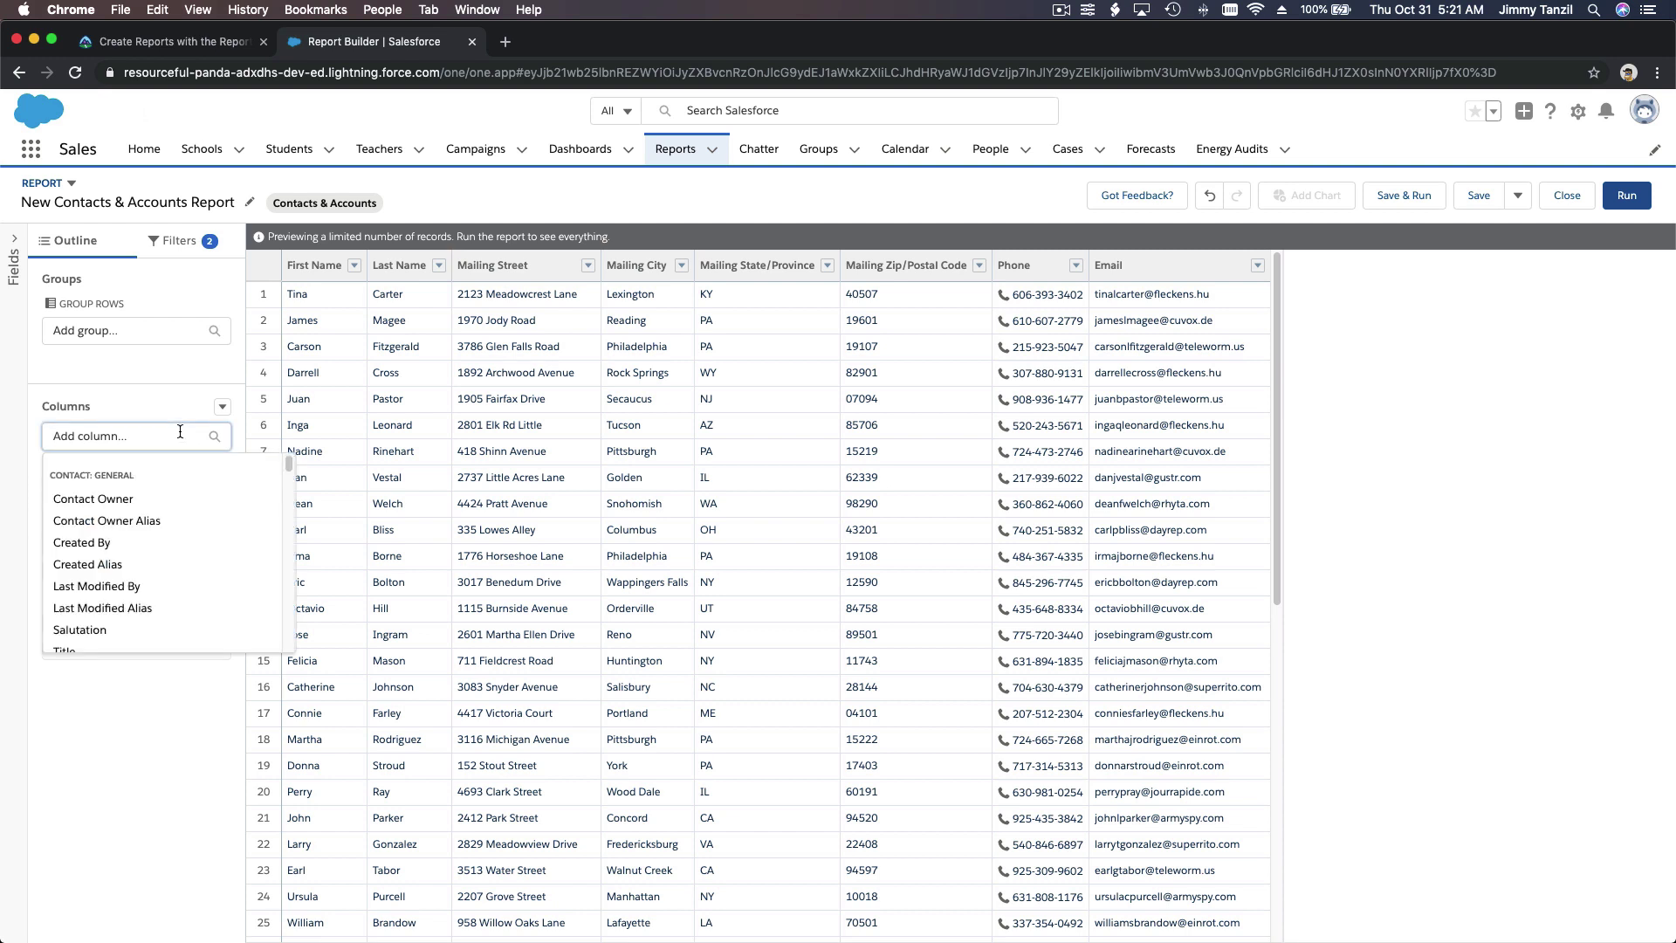
text(Bloo)
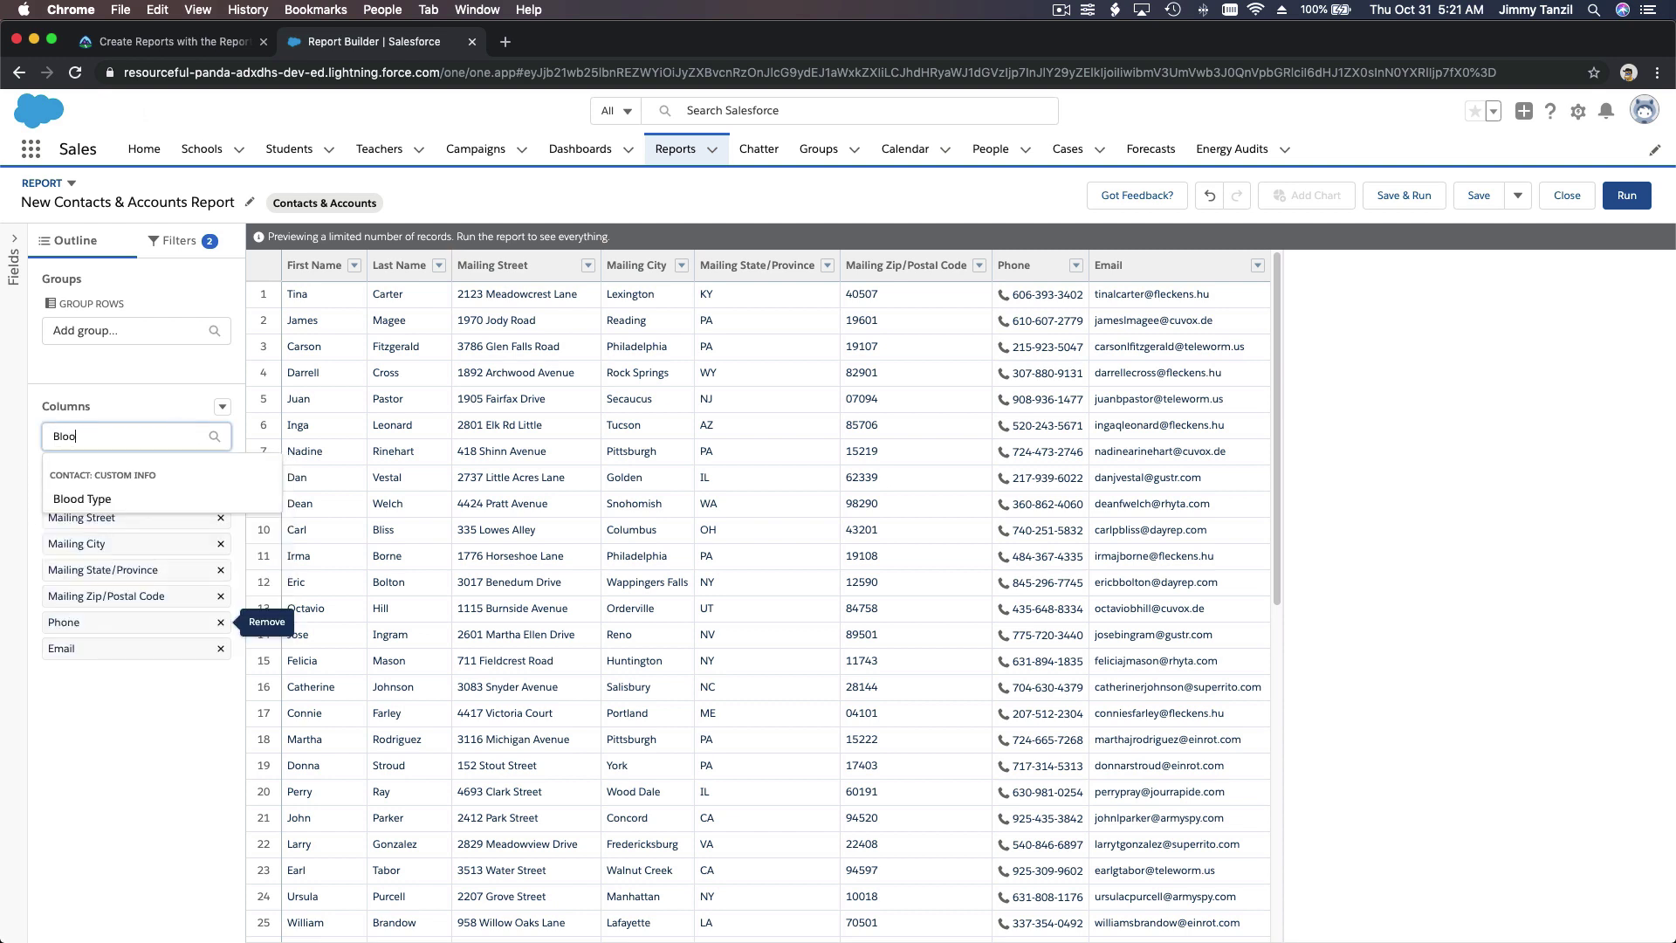
click(107, 500)
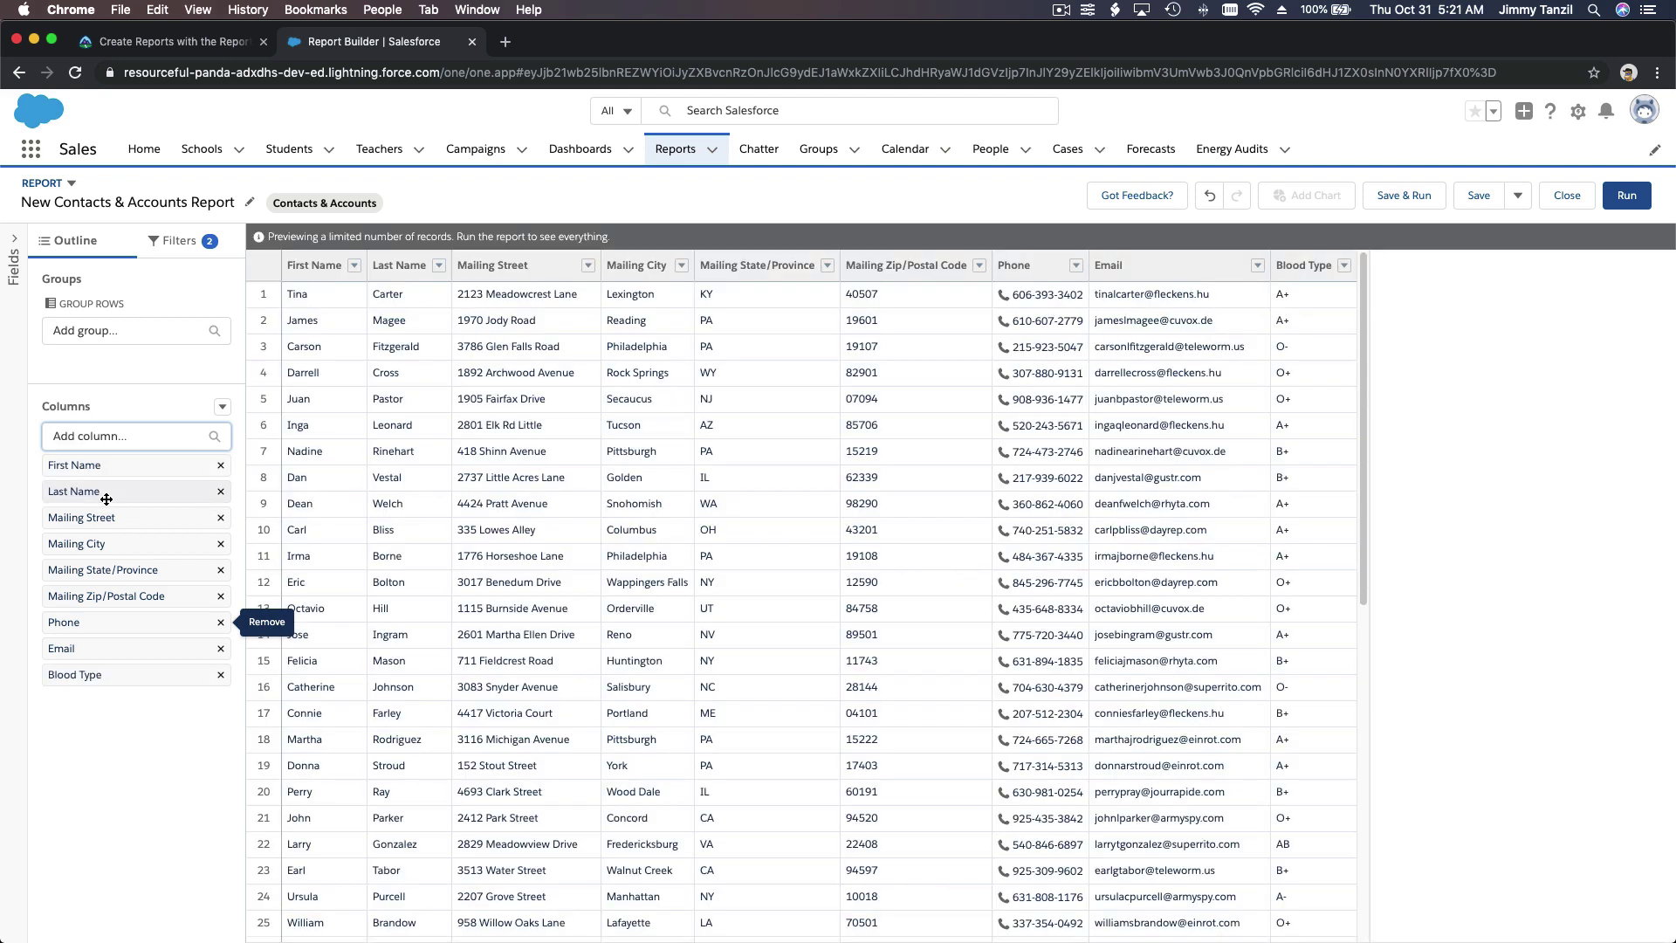
click(108, 721)
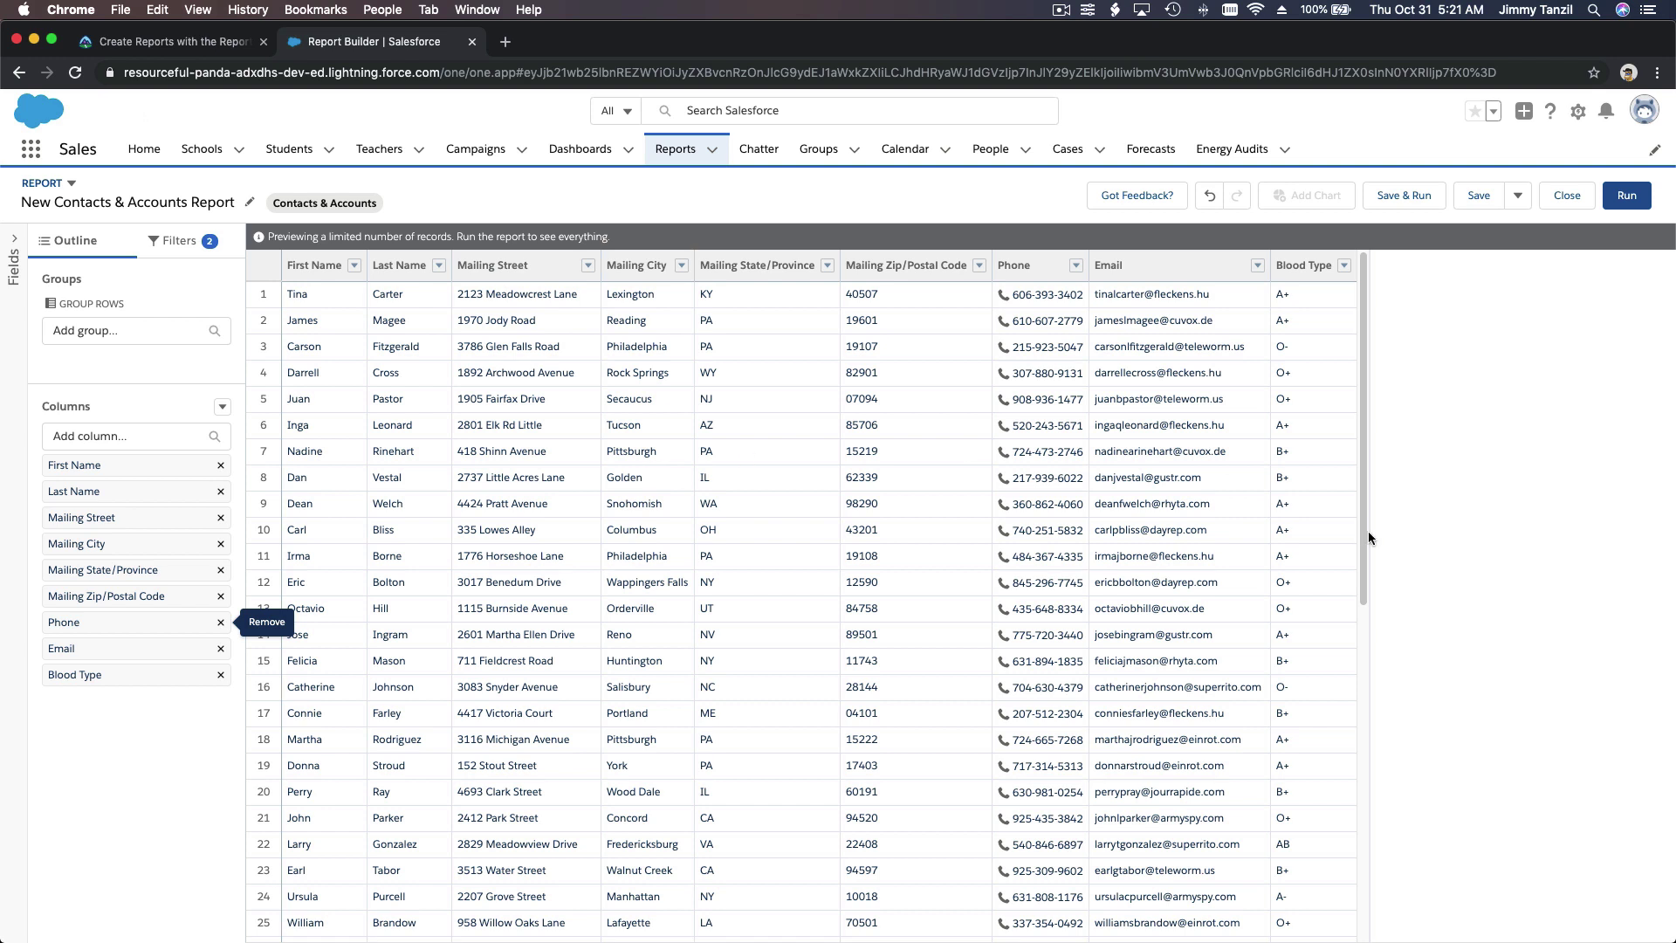
click(1286, 851)
click(183, 801)
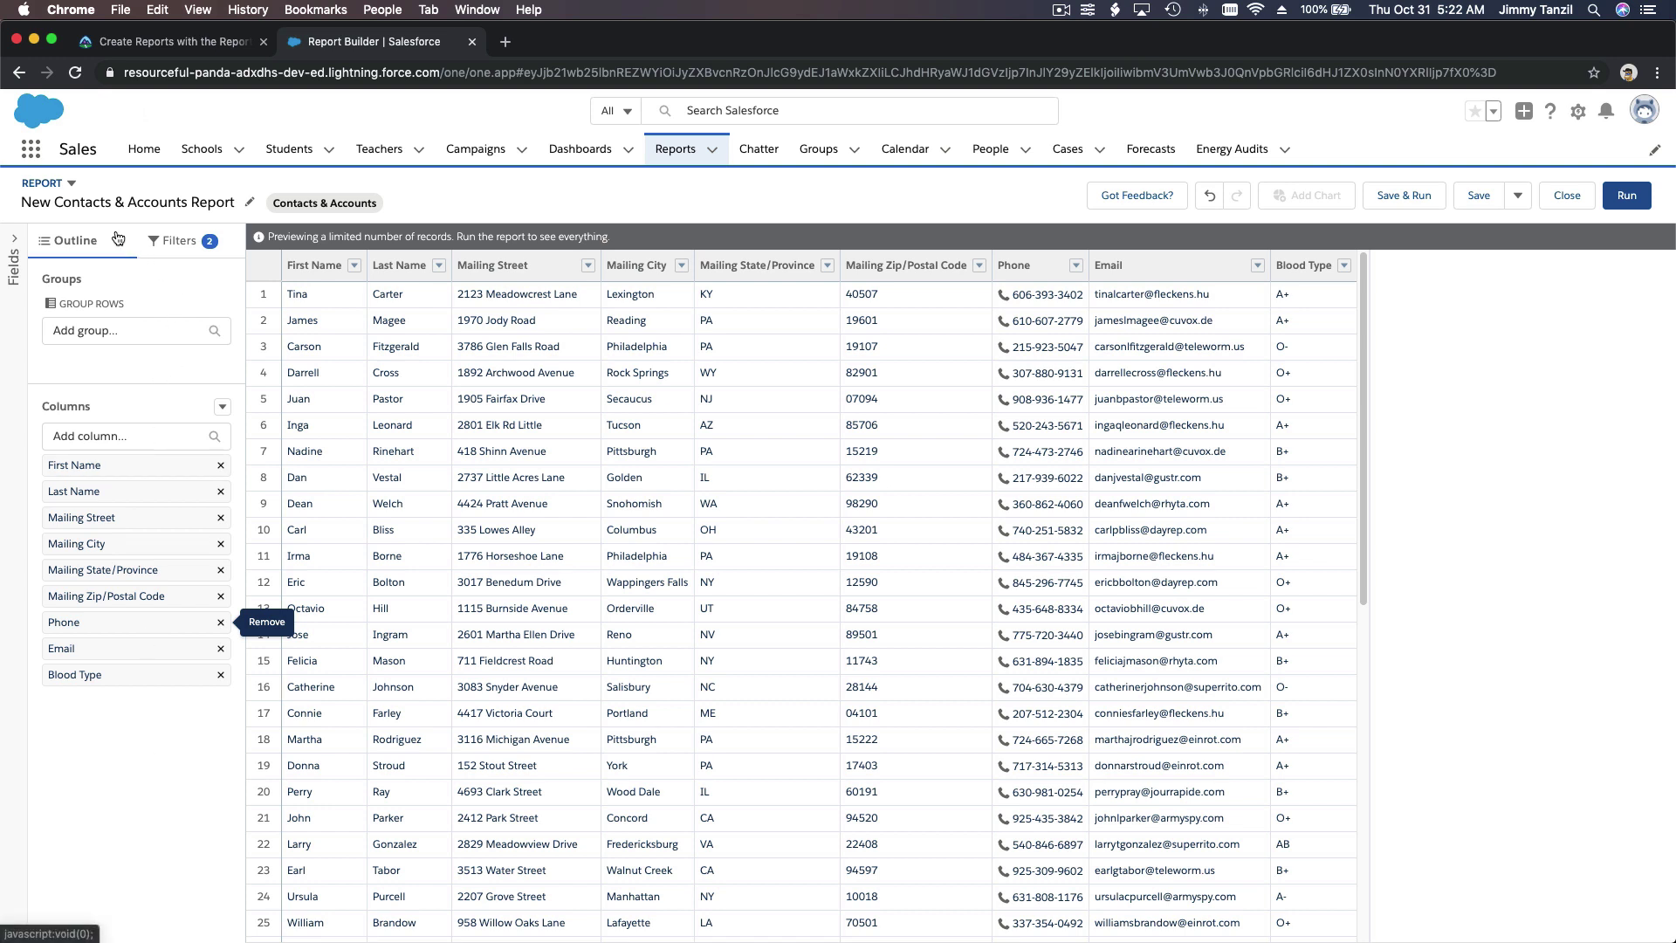
- Switch the left panel to Filters, showing the My contacts and Created Date filters
click(177, 244)
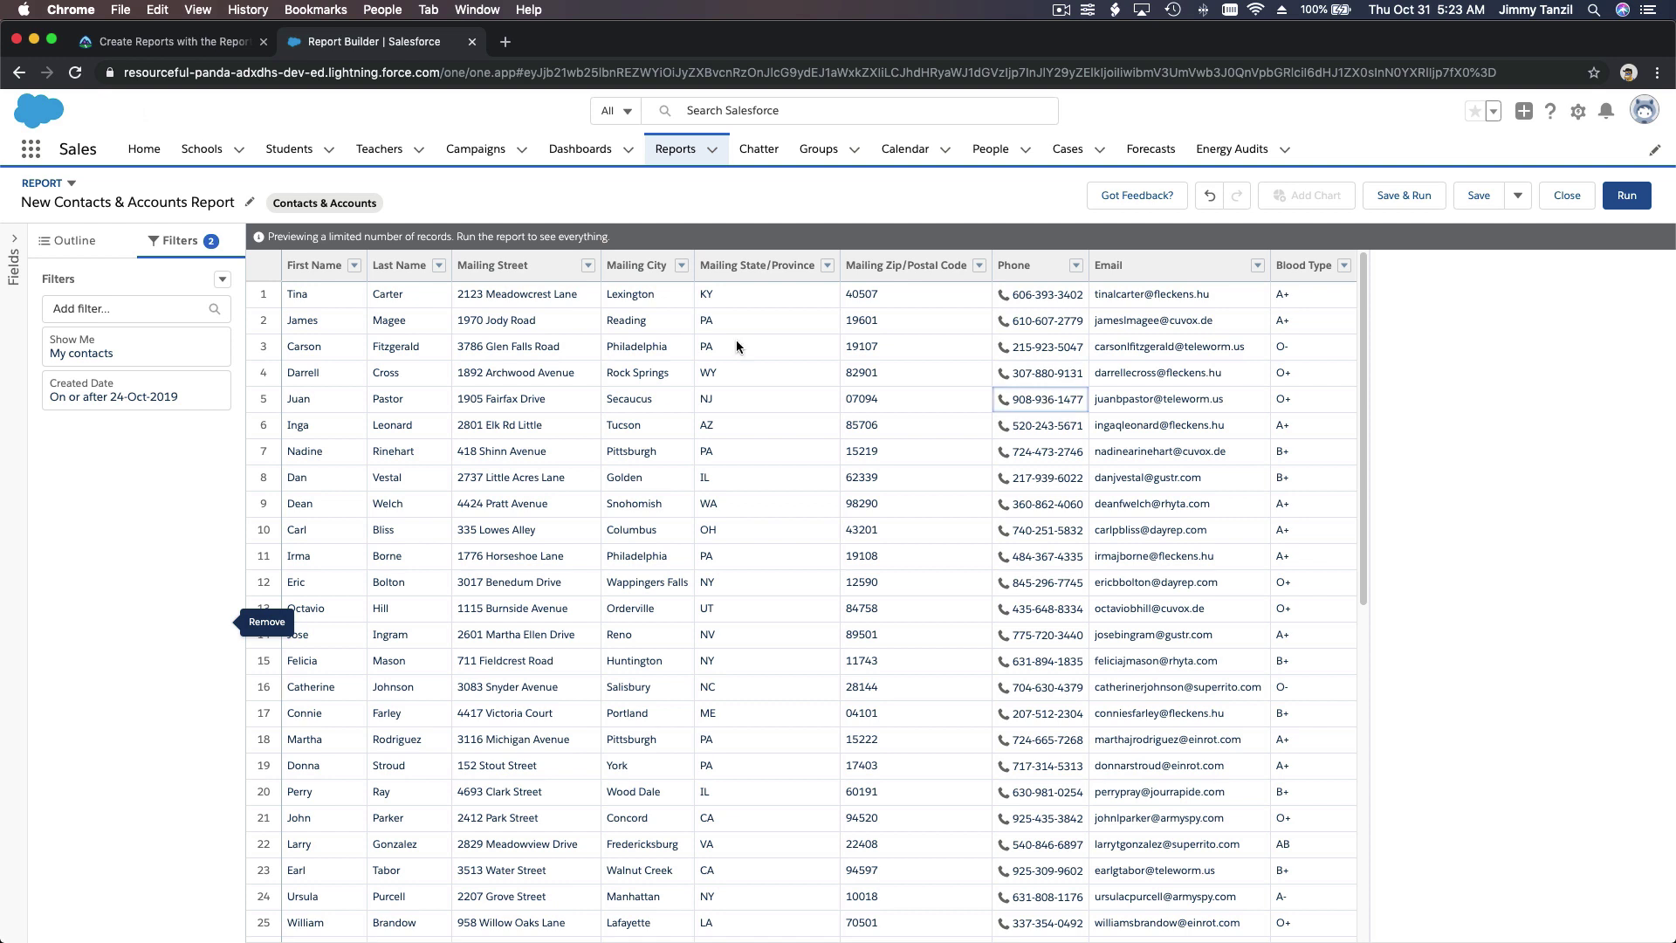
- Add and apply a third filter: Blood Type equals AB
click(106, 308)
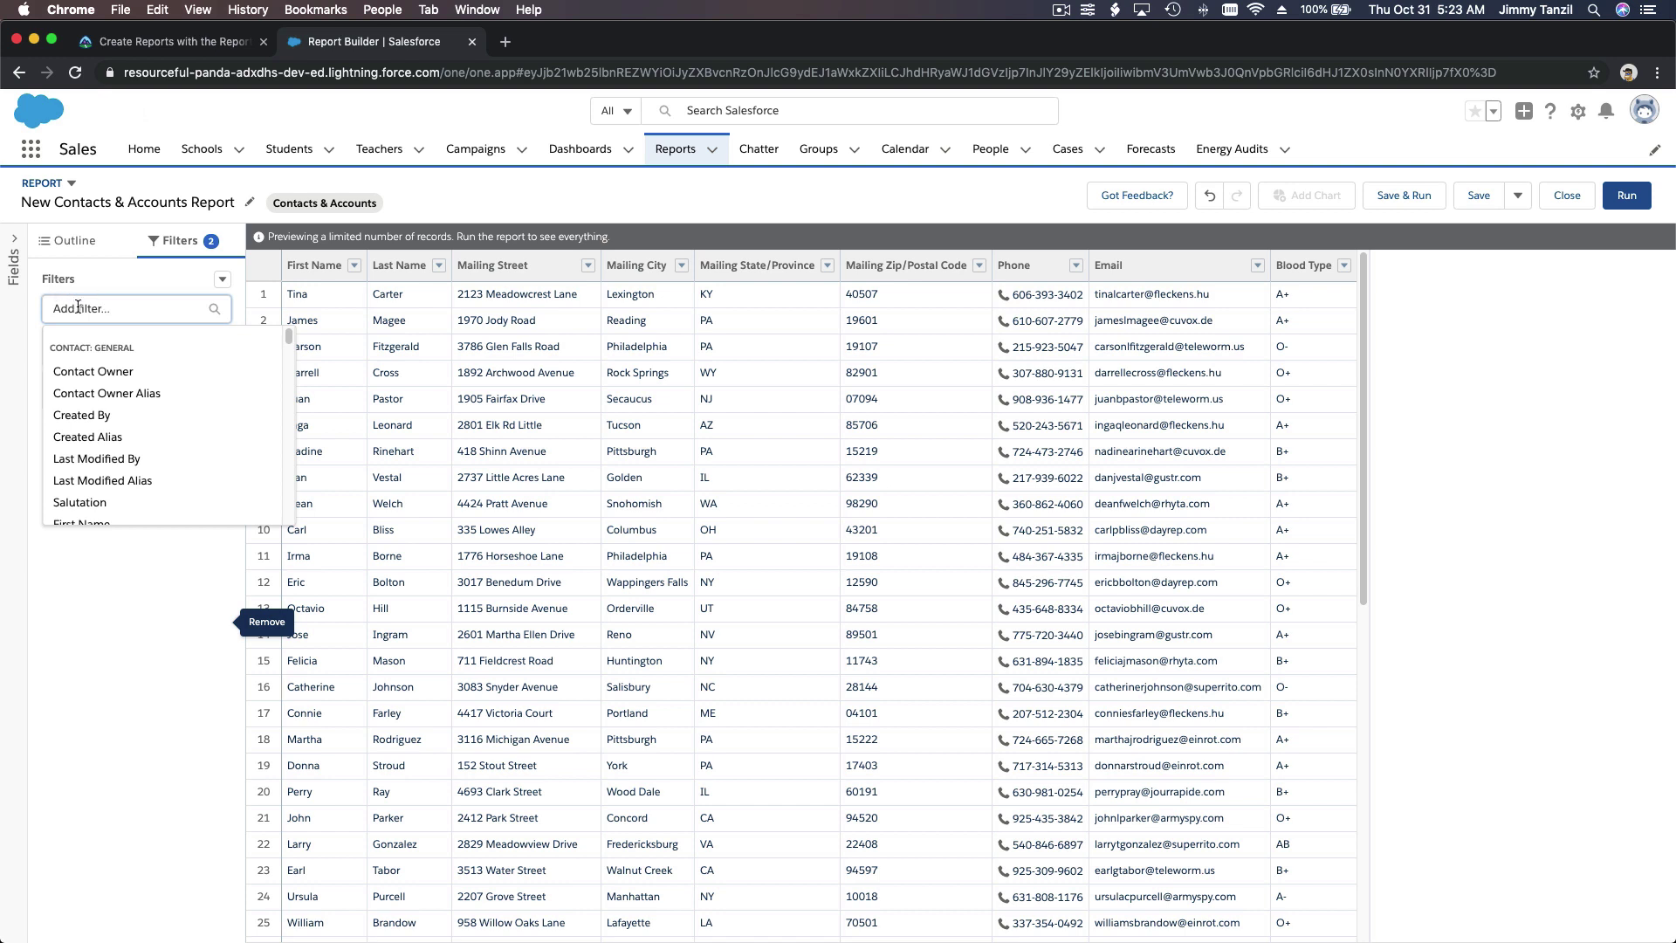
text(Bloo)
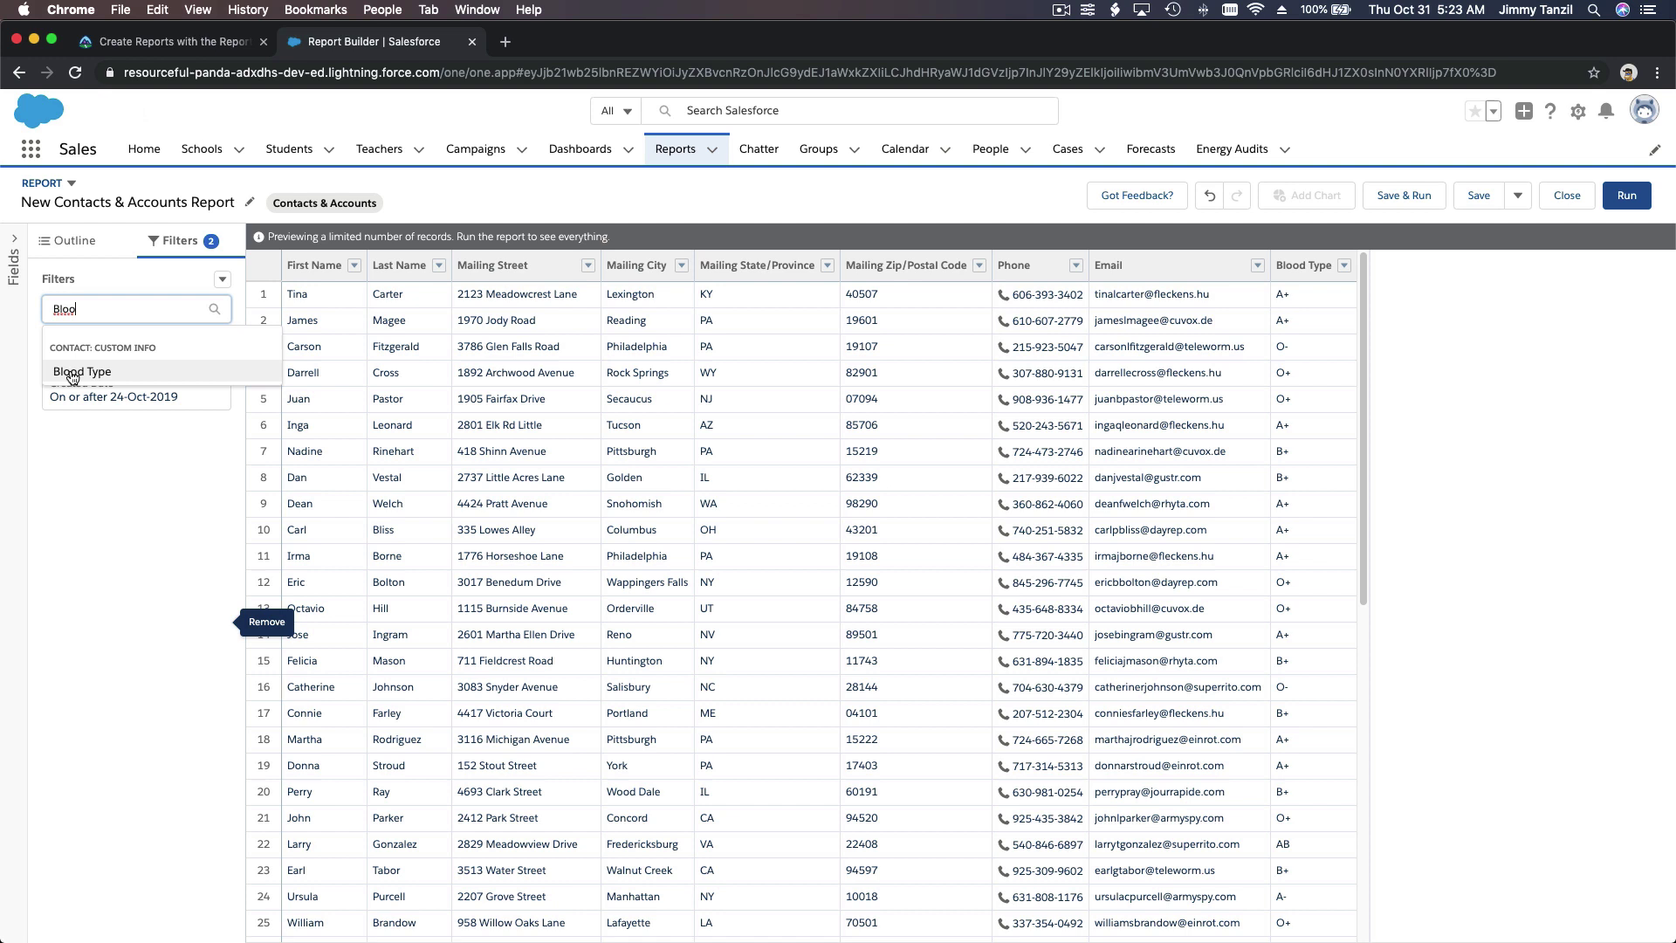
click(76, 372)
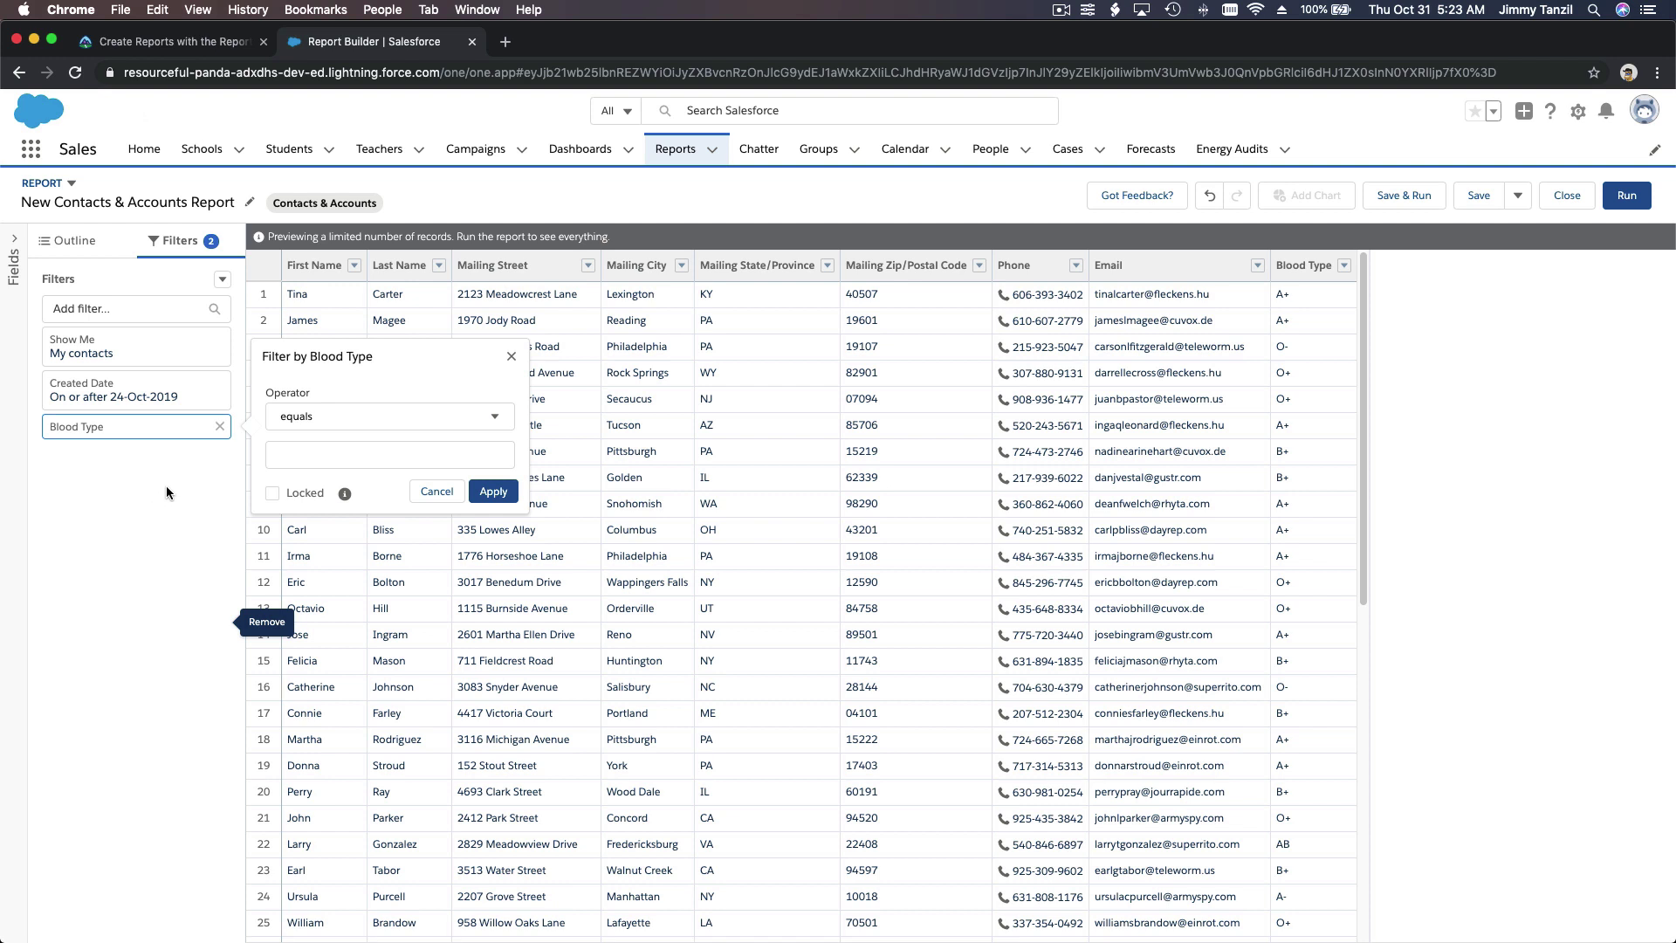
click(335, 448)
text(AB)
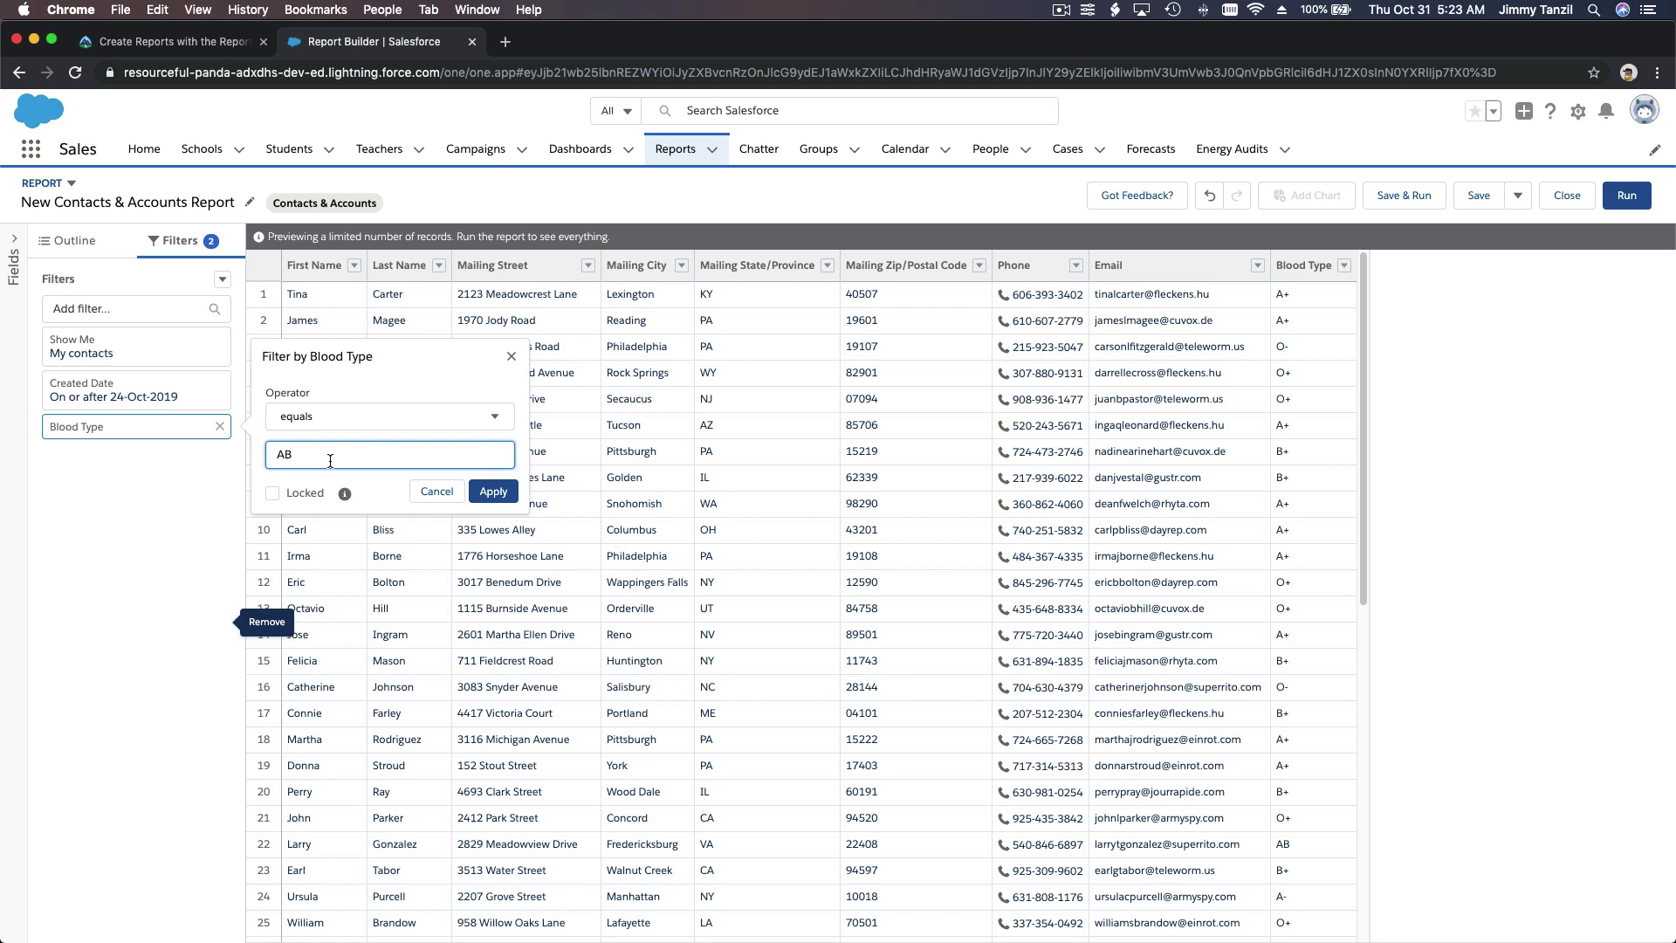
click(507, 492)
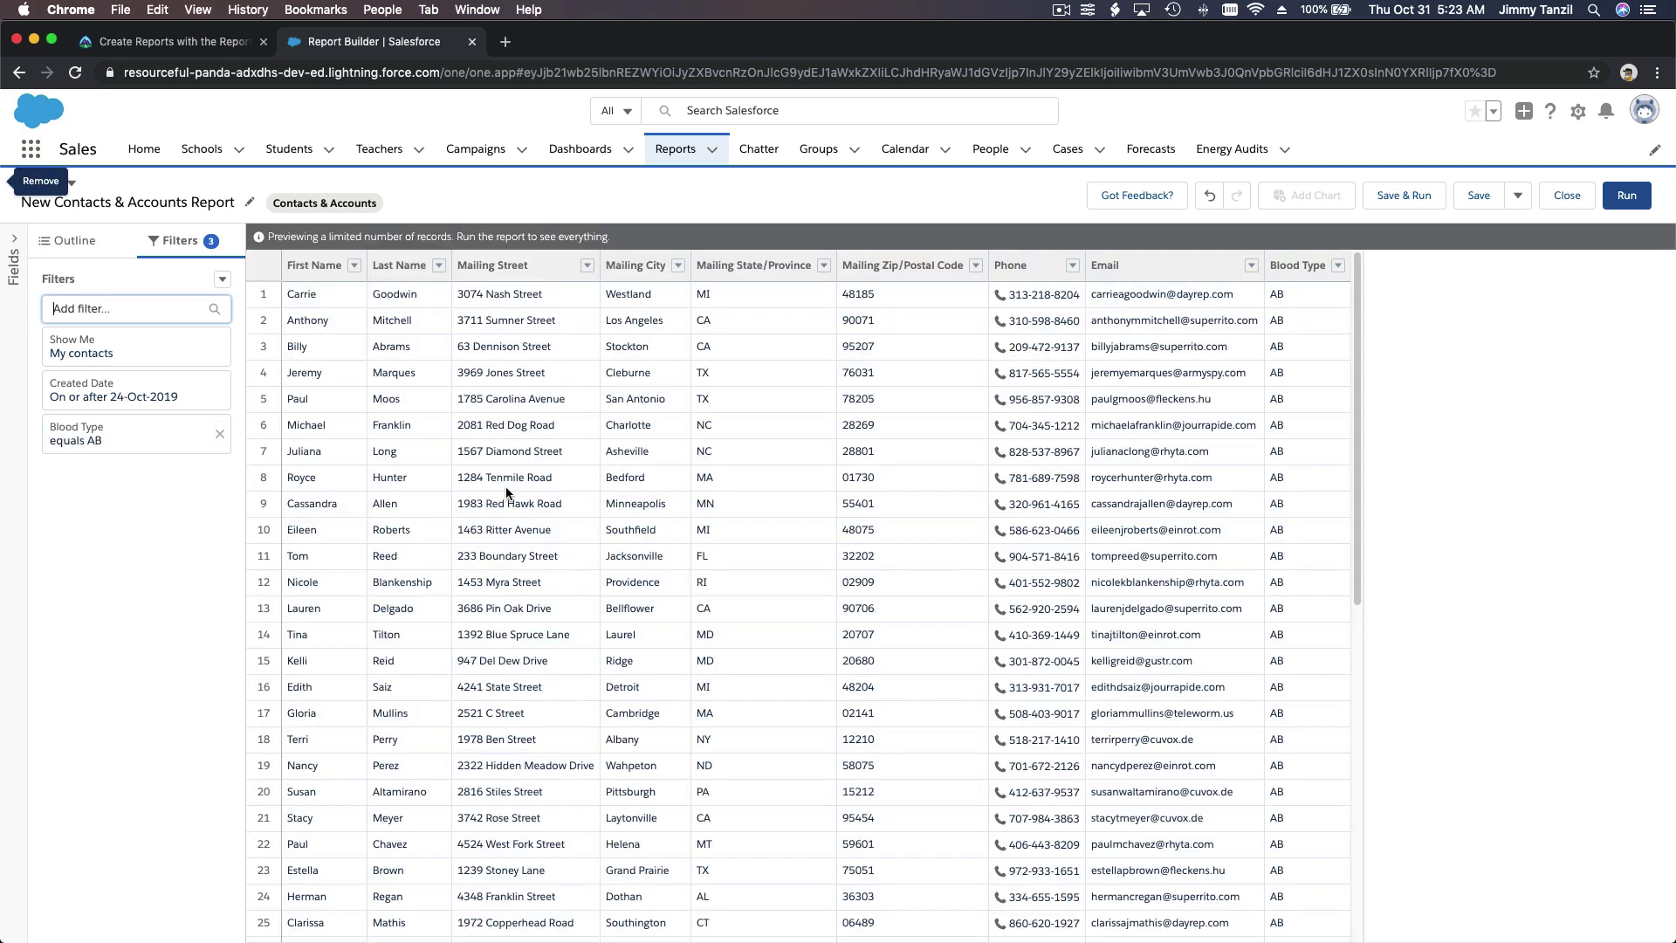
scroll(1156, 368, down, 10)
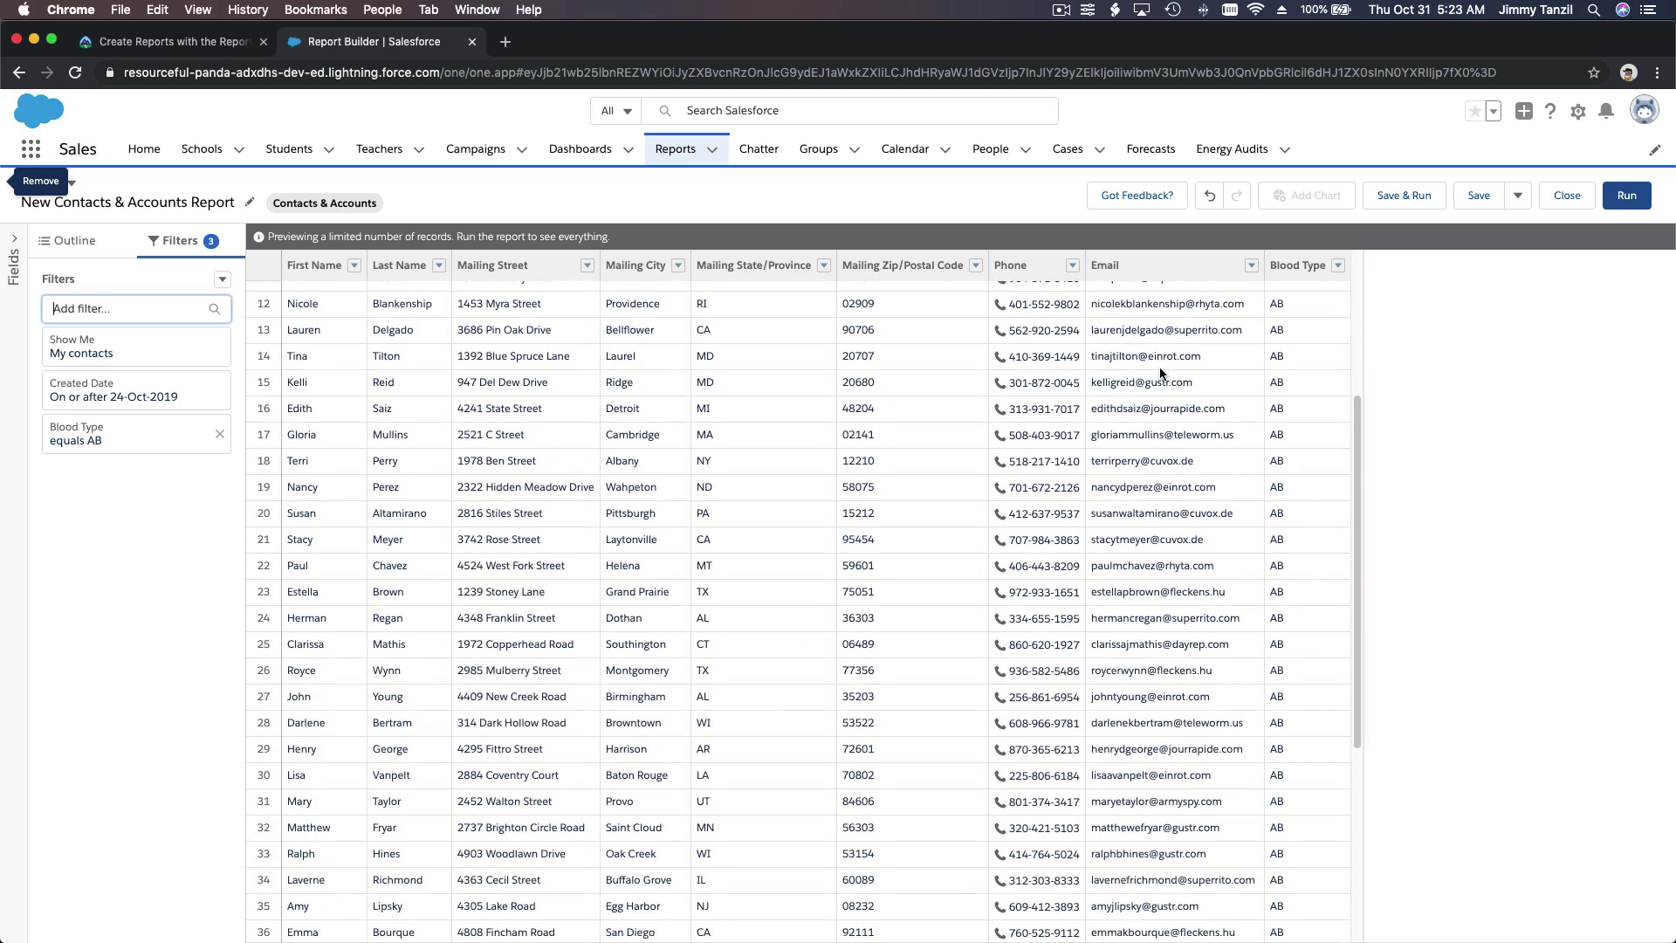
scroll(1159, 367, up, 10)
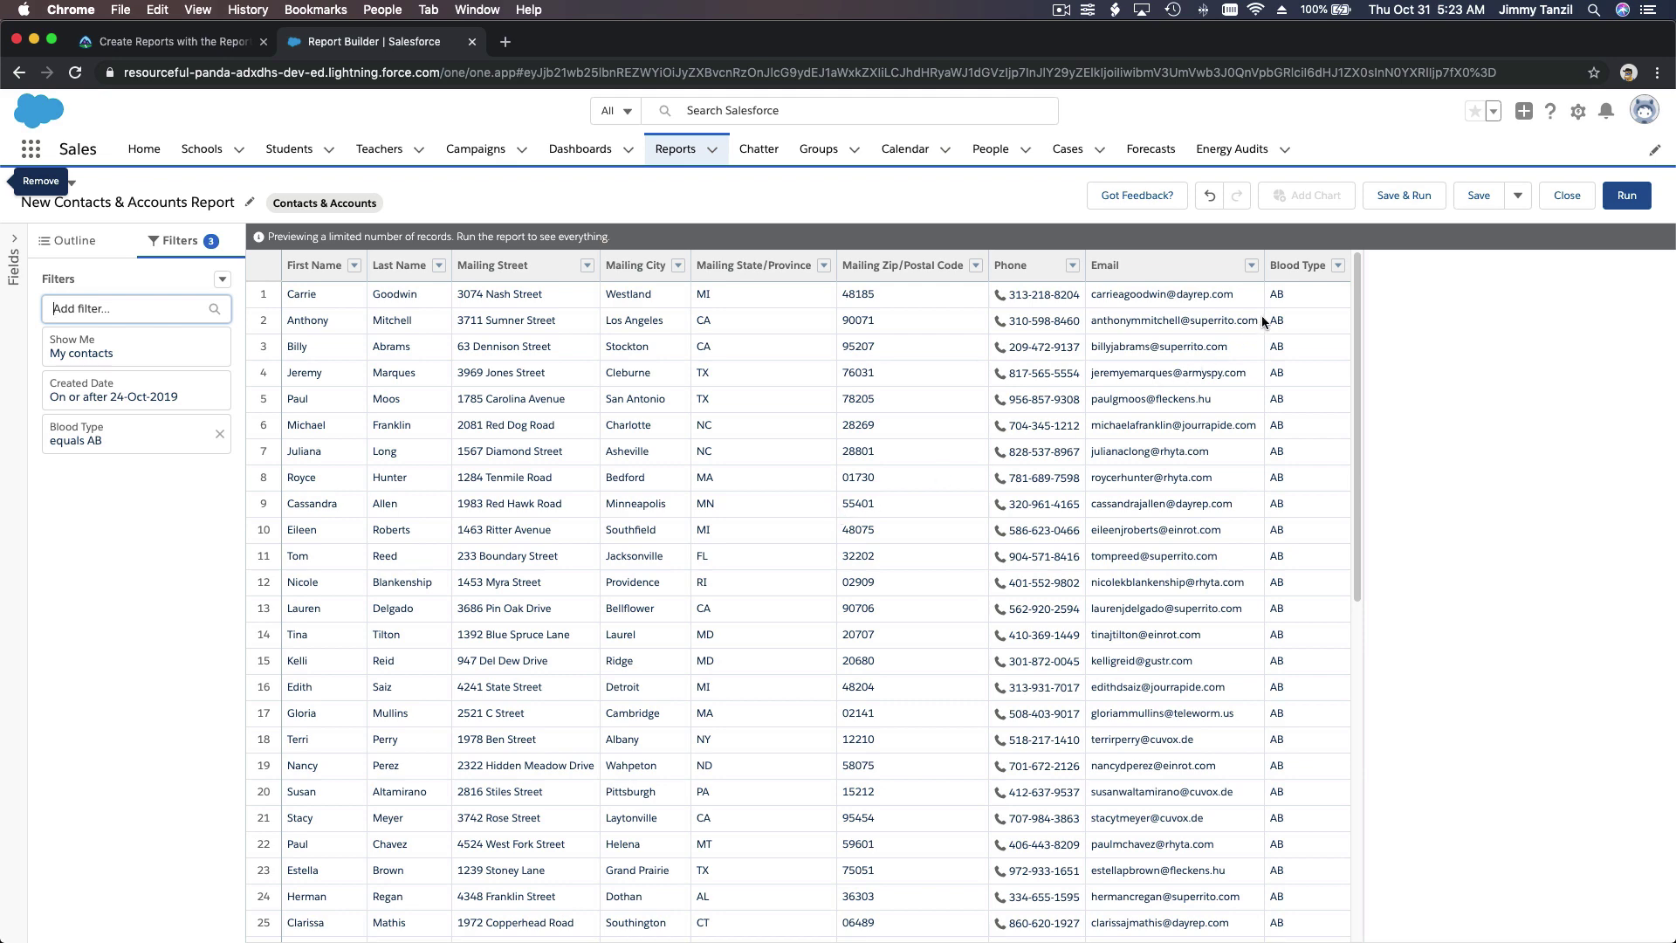
scroll(1285, 297, down, 5)
scroll(1284, 297, down, 4)
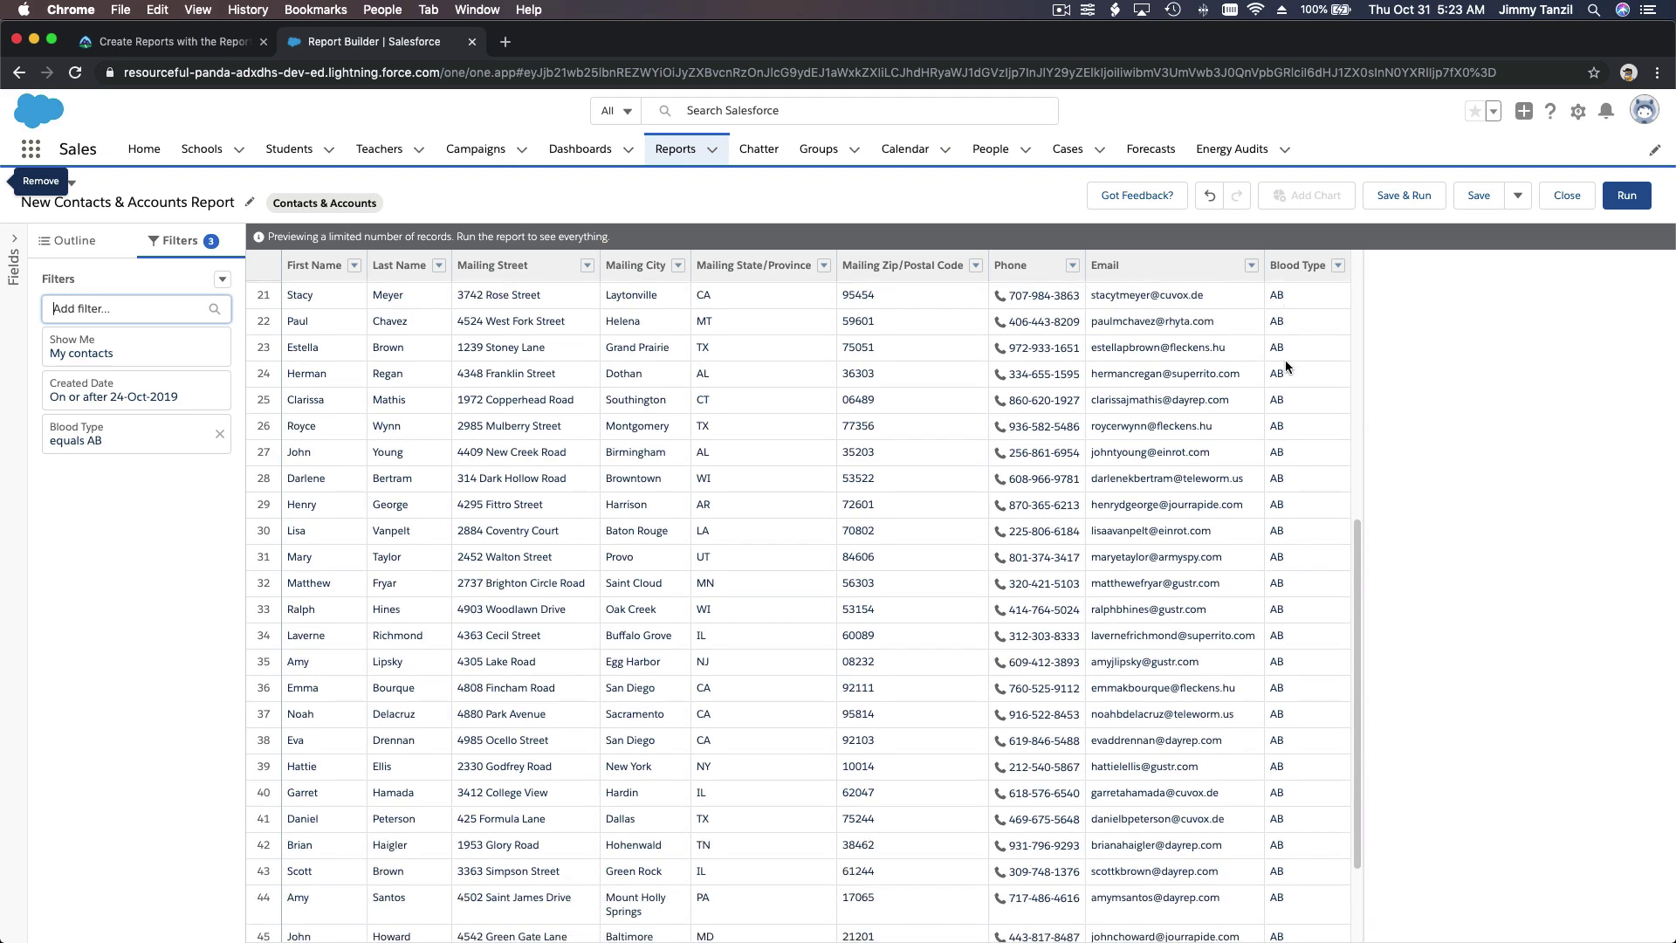
scroll(1286, 373, up, 9)
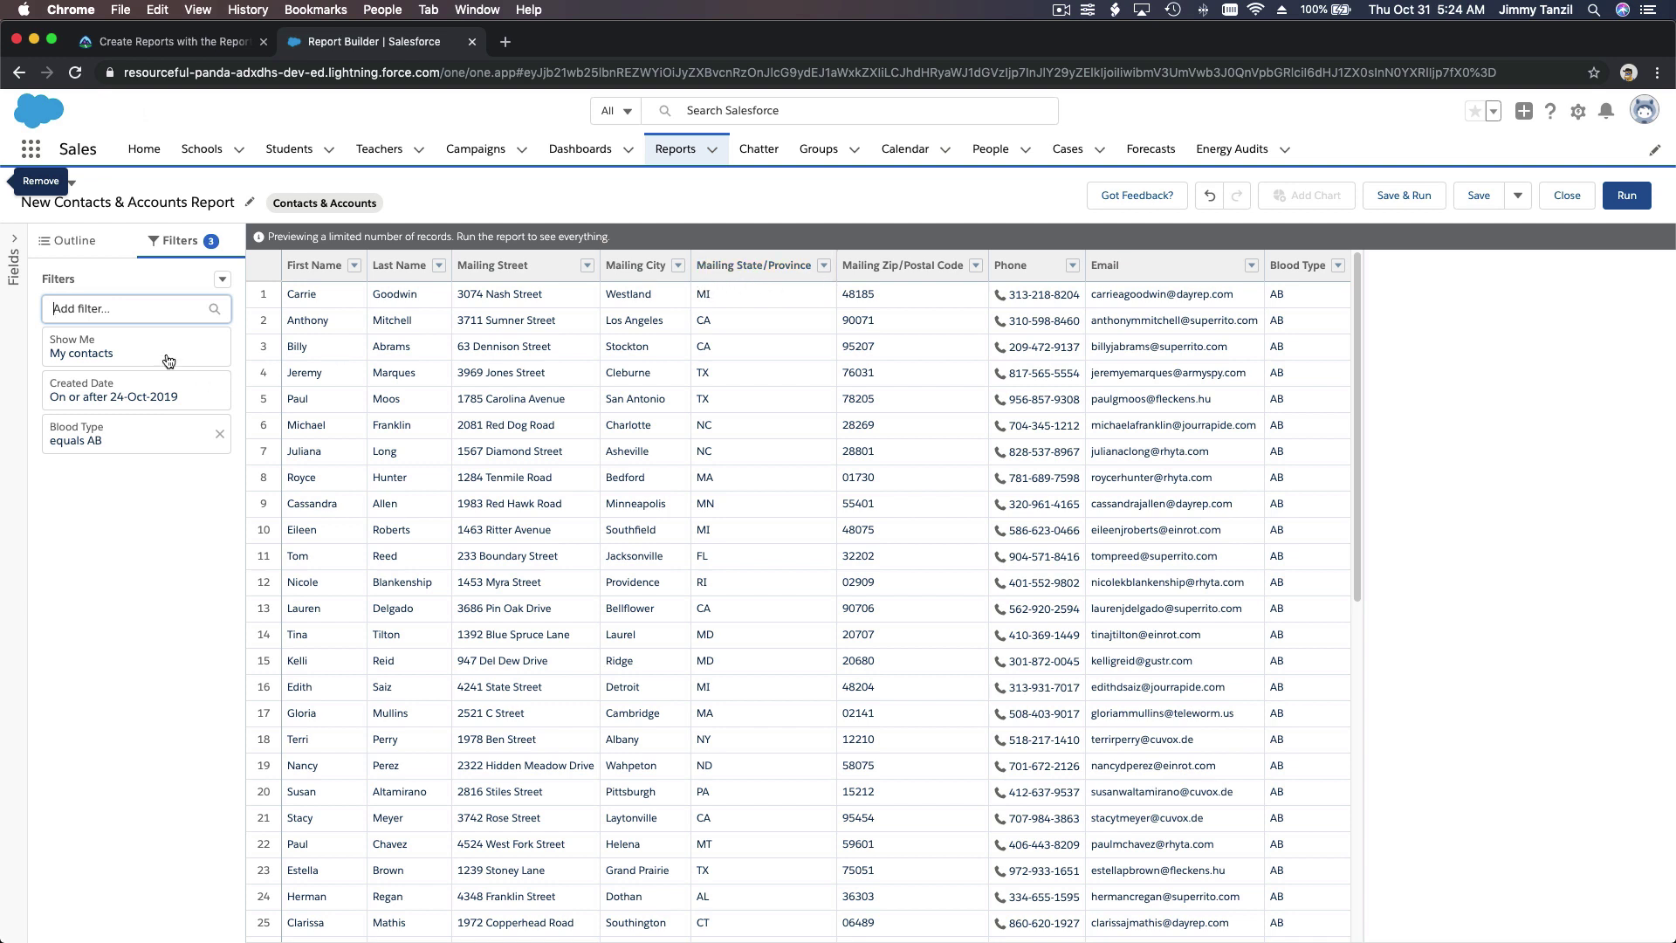
- Add a Mailing State/Province equals CA filter, leaving 31 AB-type California contacts
text(State)
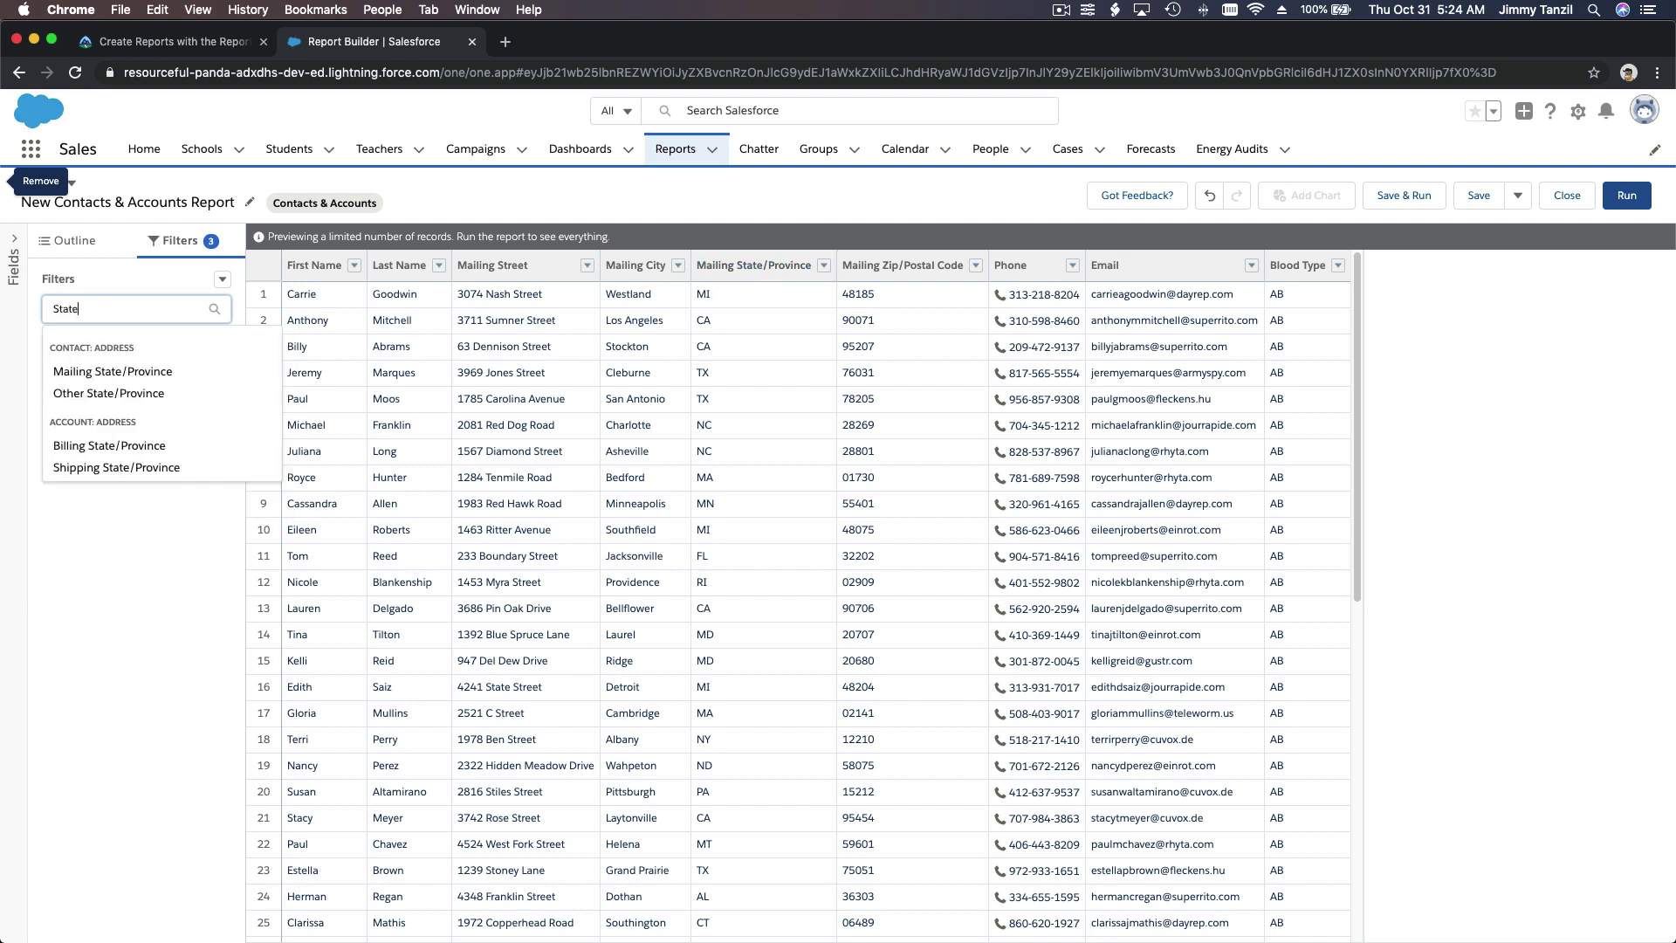
click(119, 374)
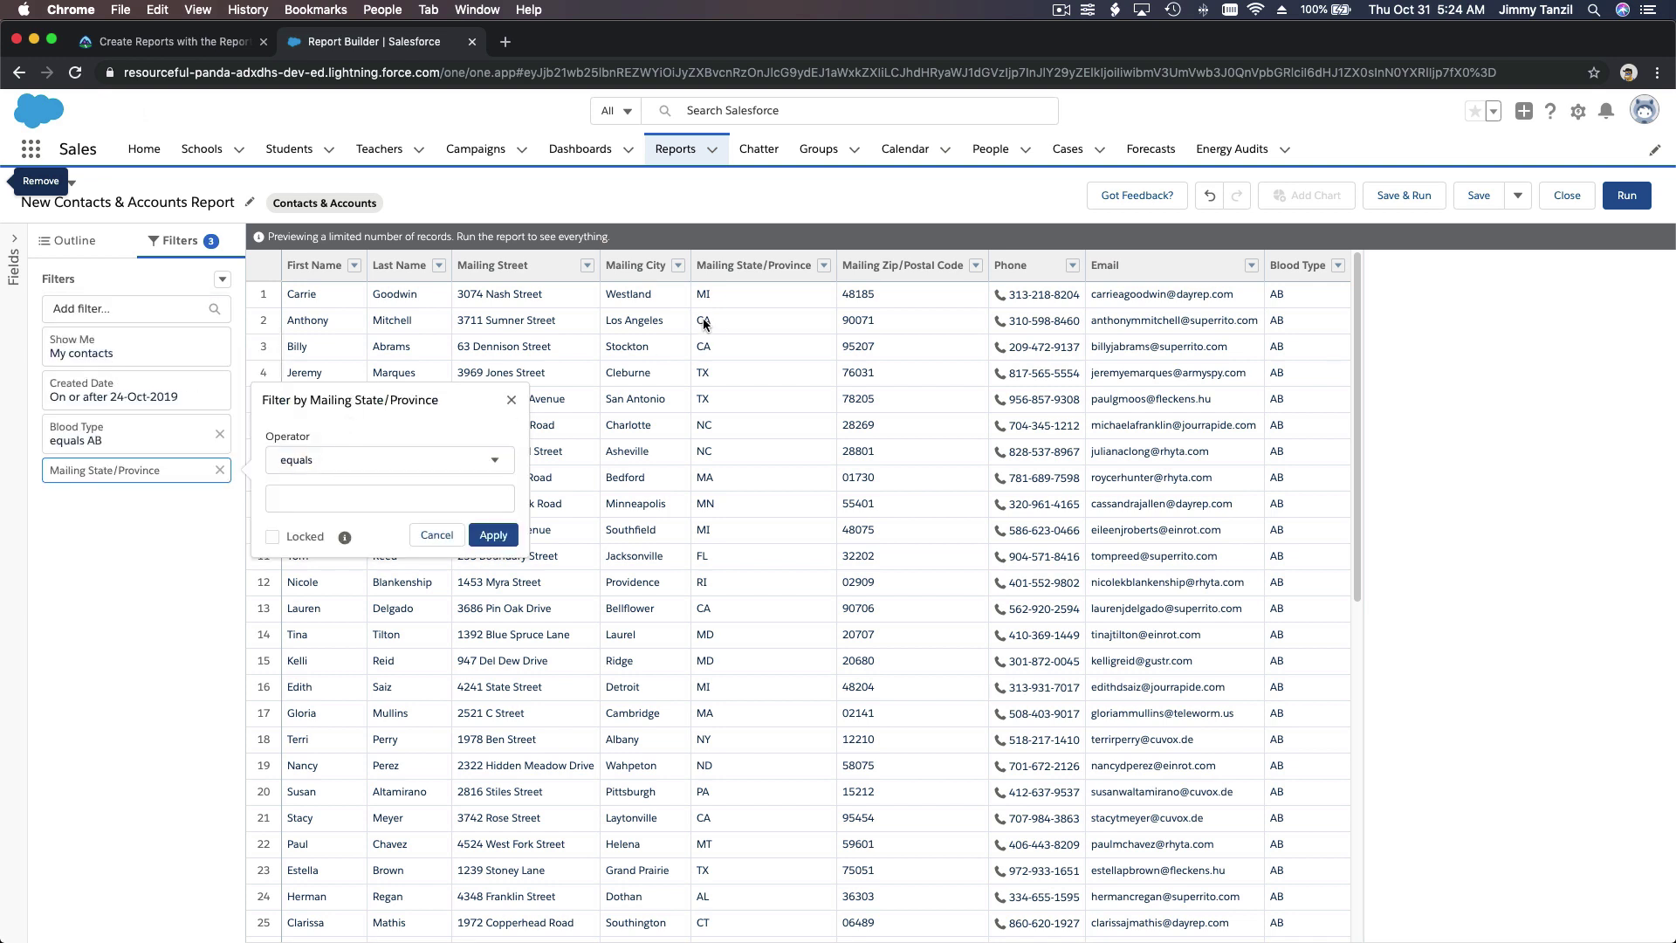
click(418, 495)
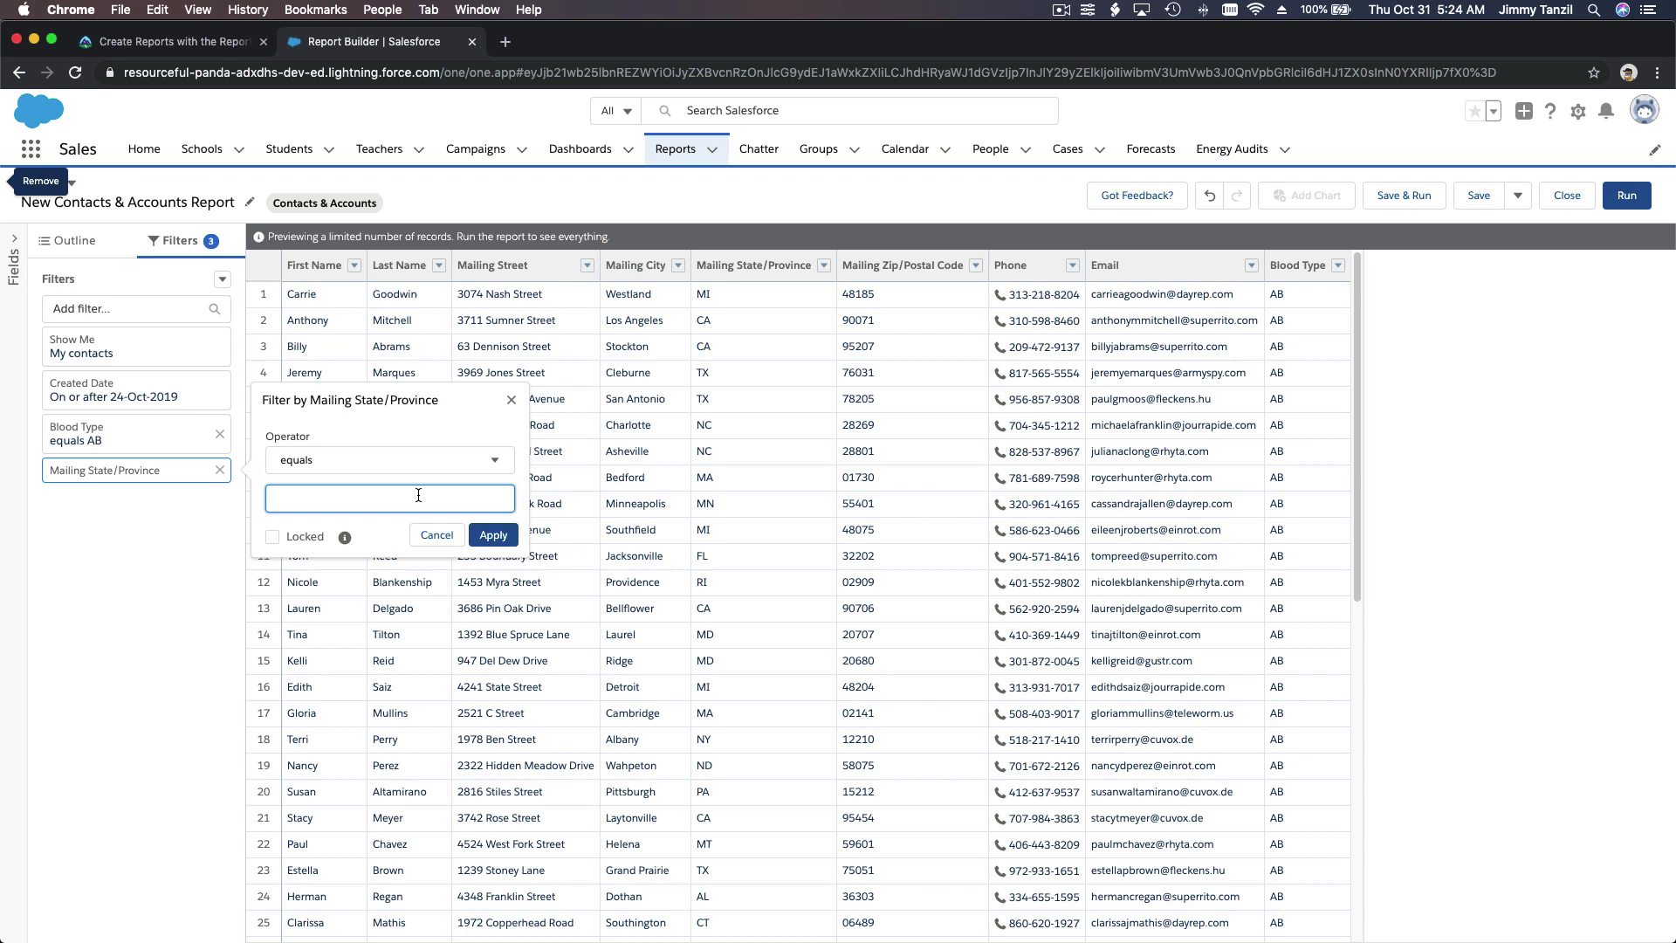
text(CA)
click(494, 536)
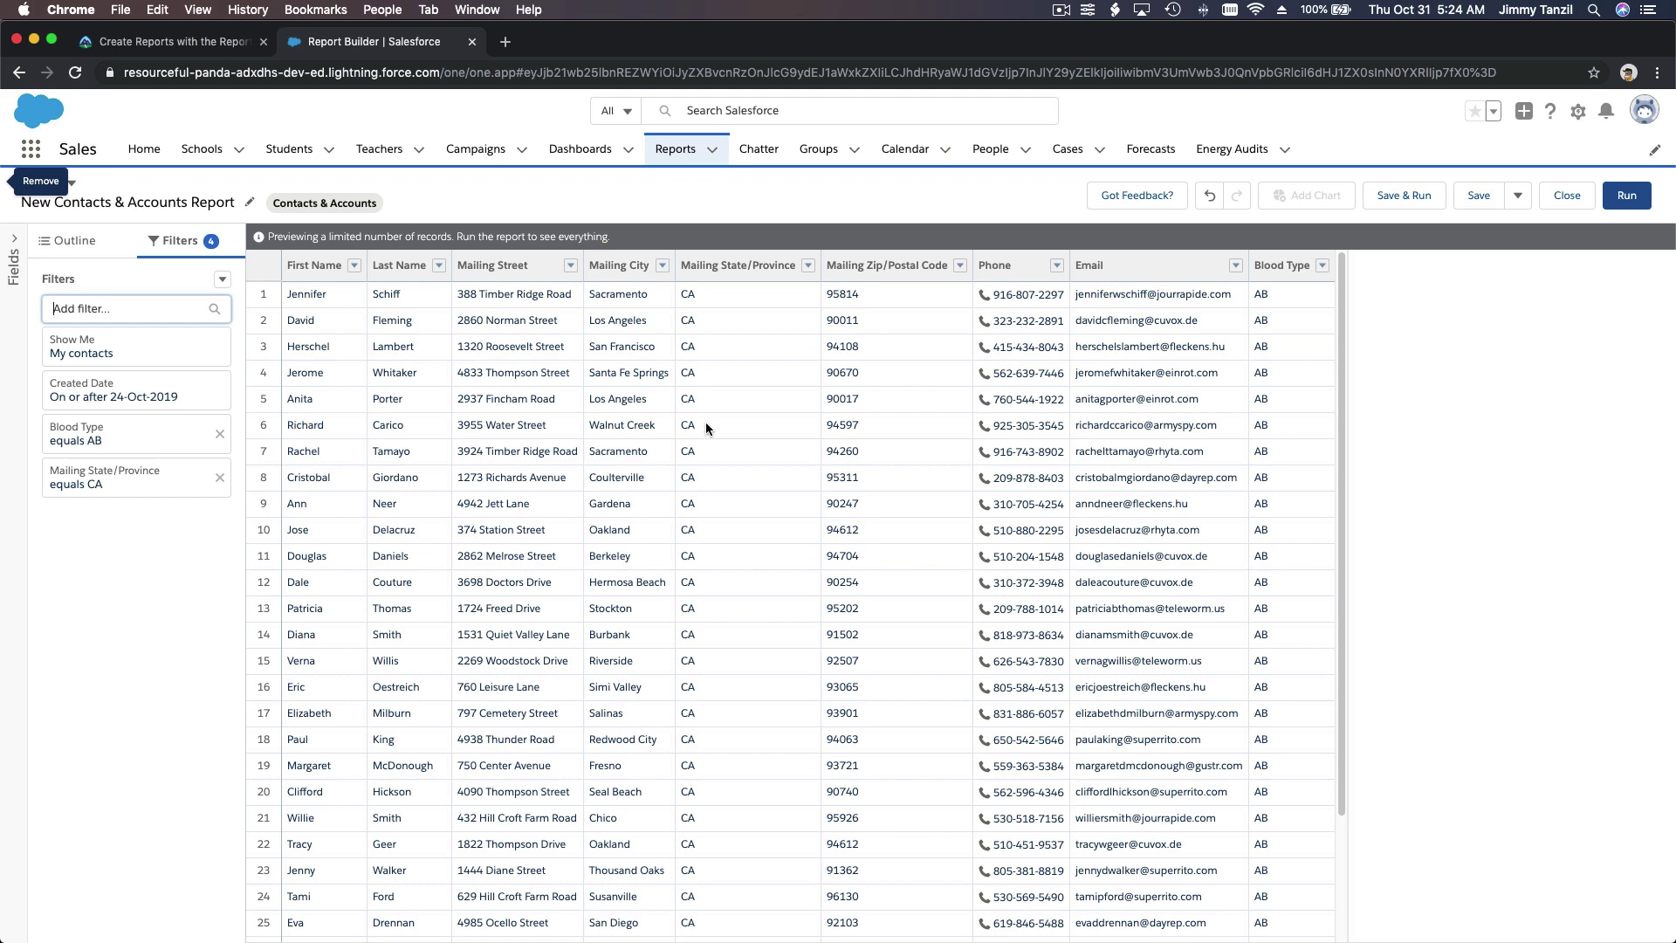
scroll(705, 422, down, 3)
scroll(706, 425, up, 3)
- Run the report and scroll through its 31 California Blood Type AB records
click(1627, 197)
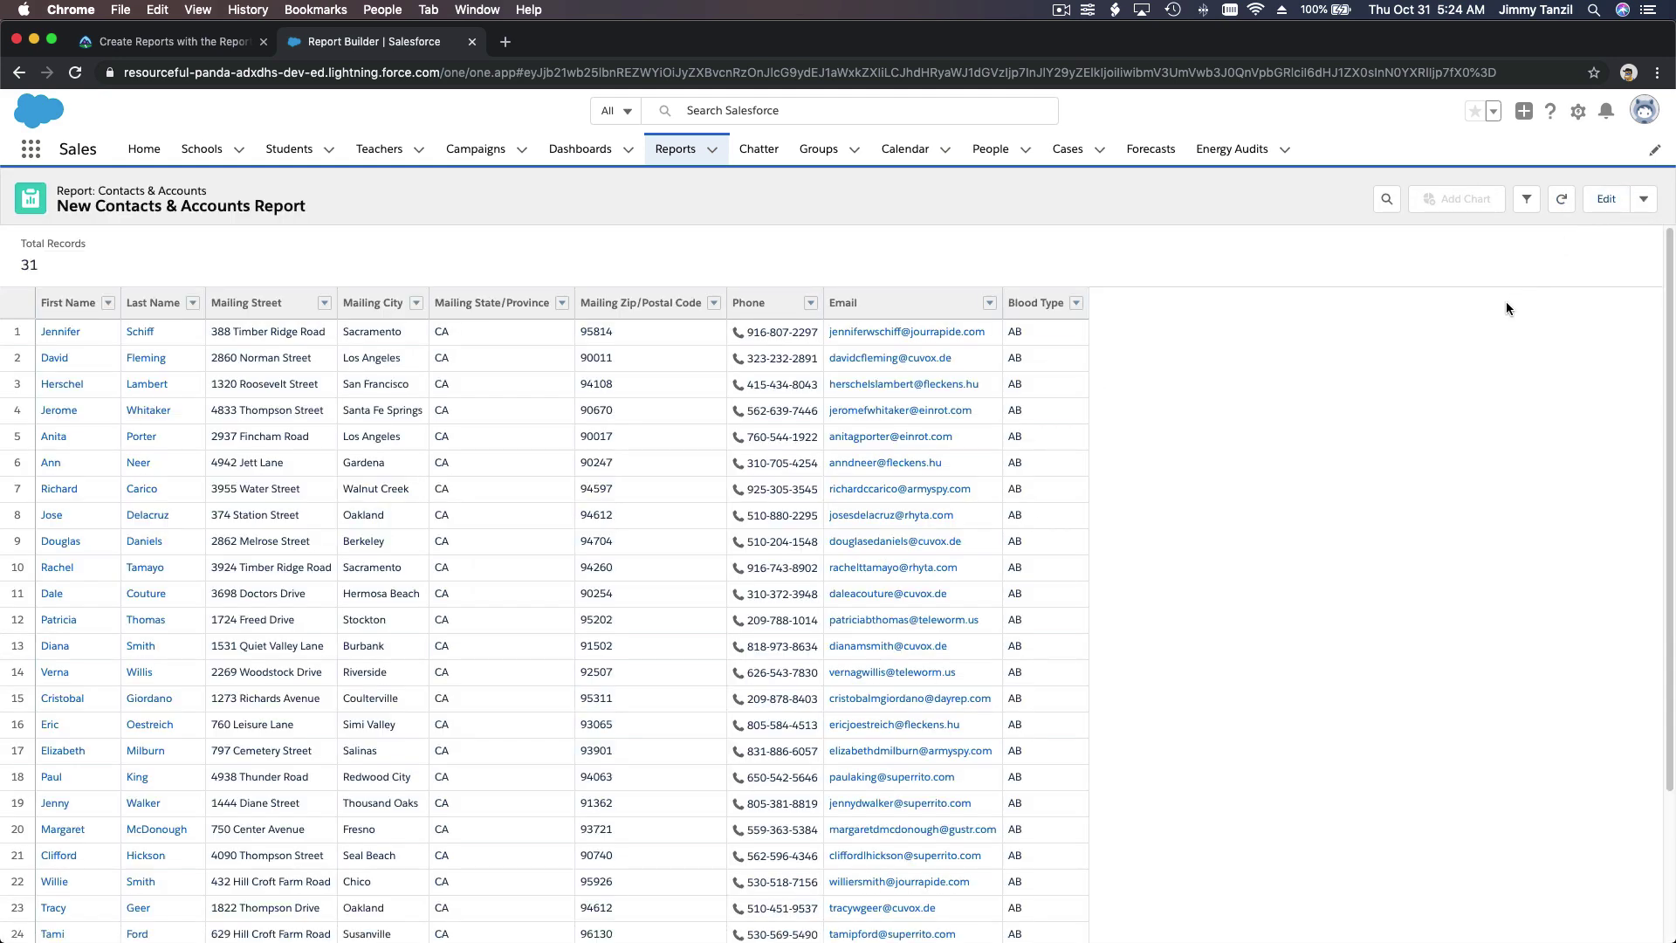
scroll(1443, 344, down, 5)
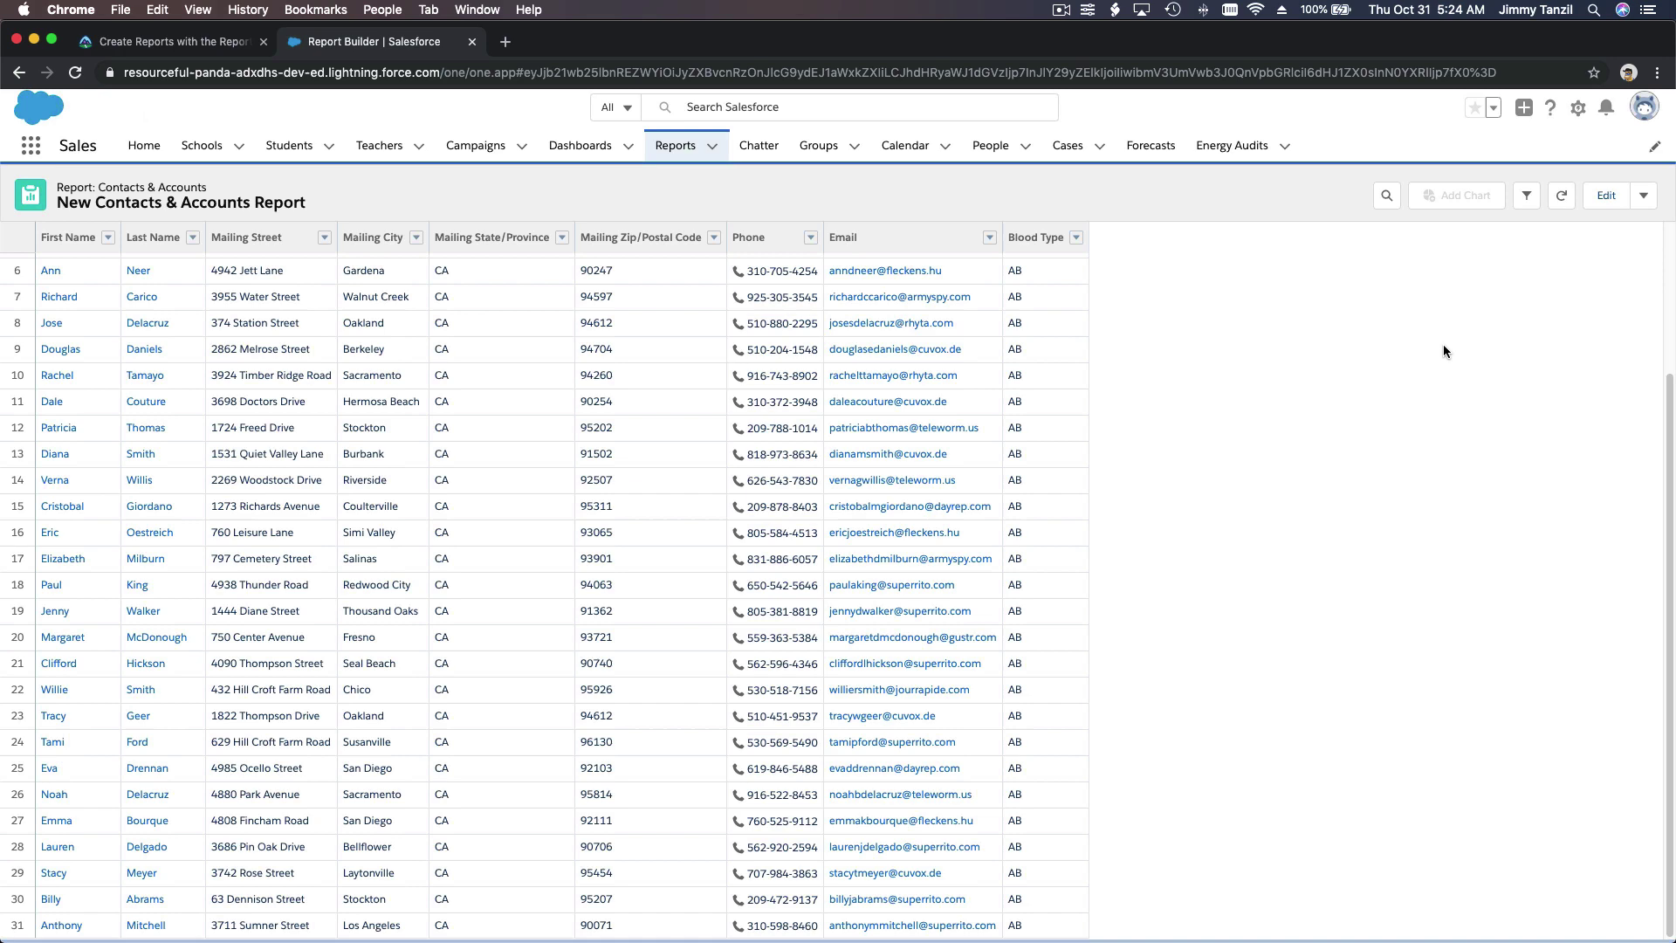
scroll(1368, 426, up, 3)
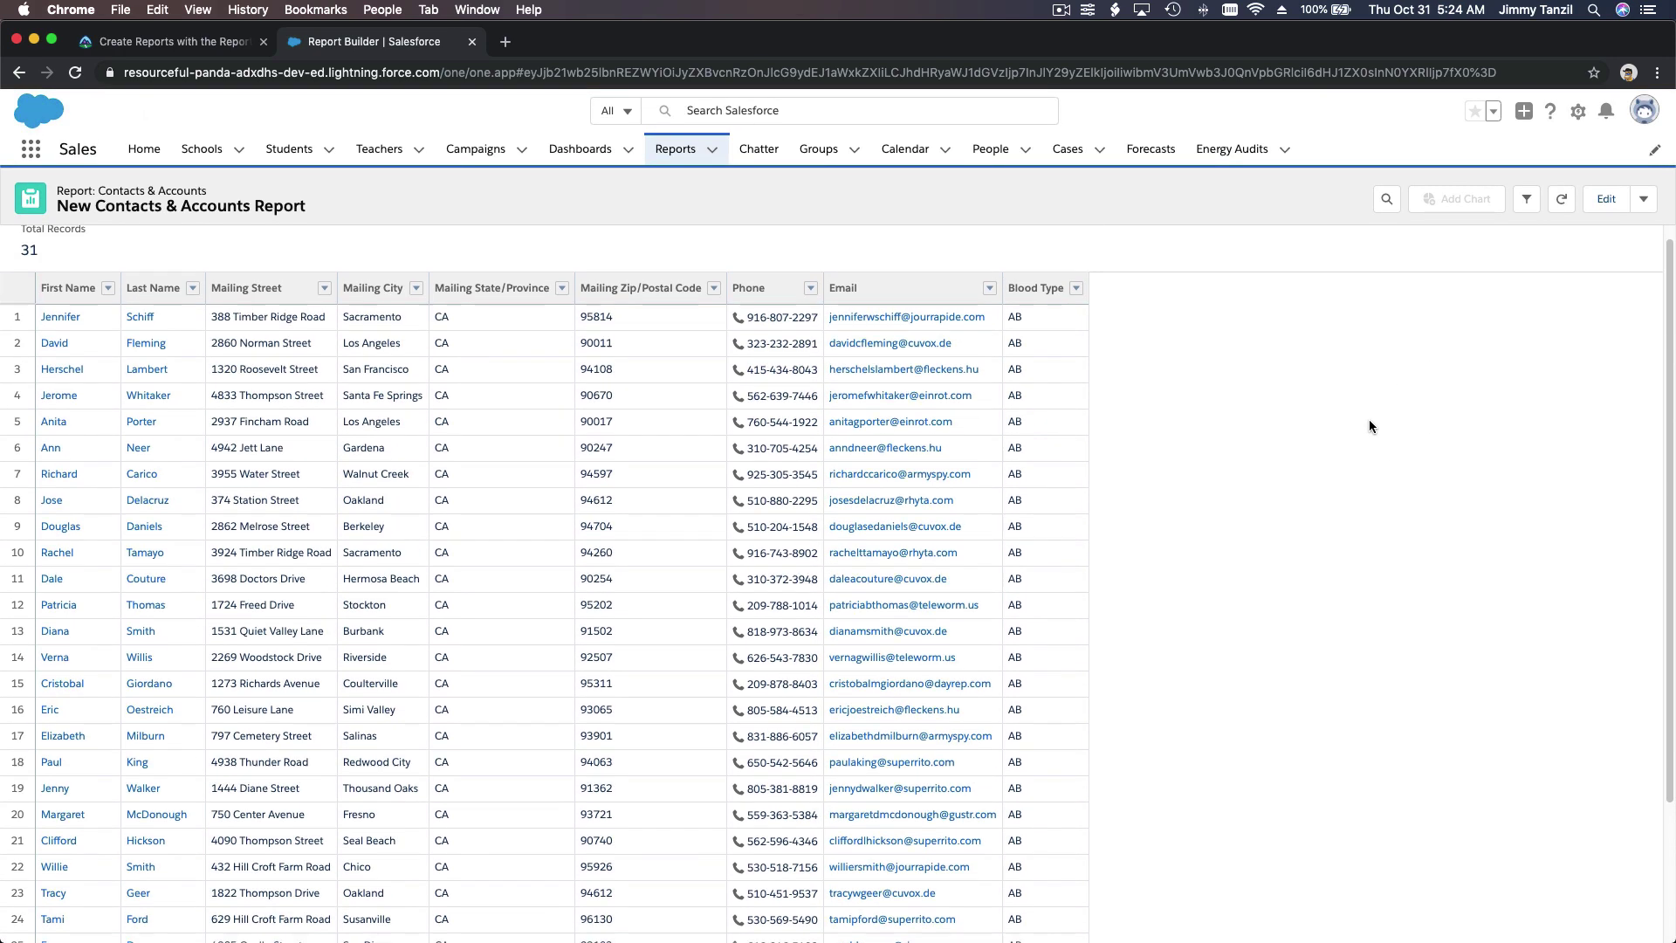
scroll(1368, 426, down, 1)
scroll(1368, 426, down, 2)
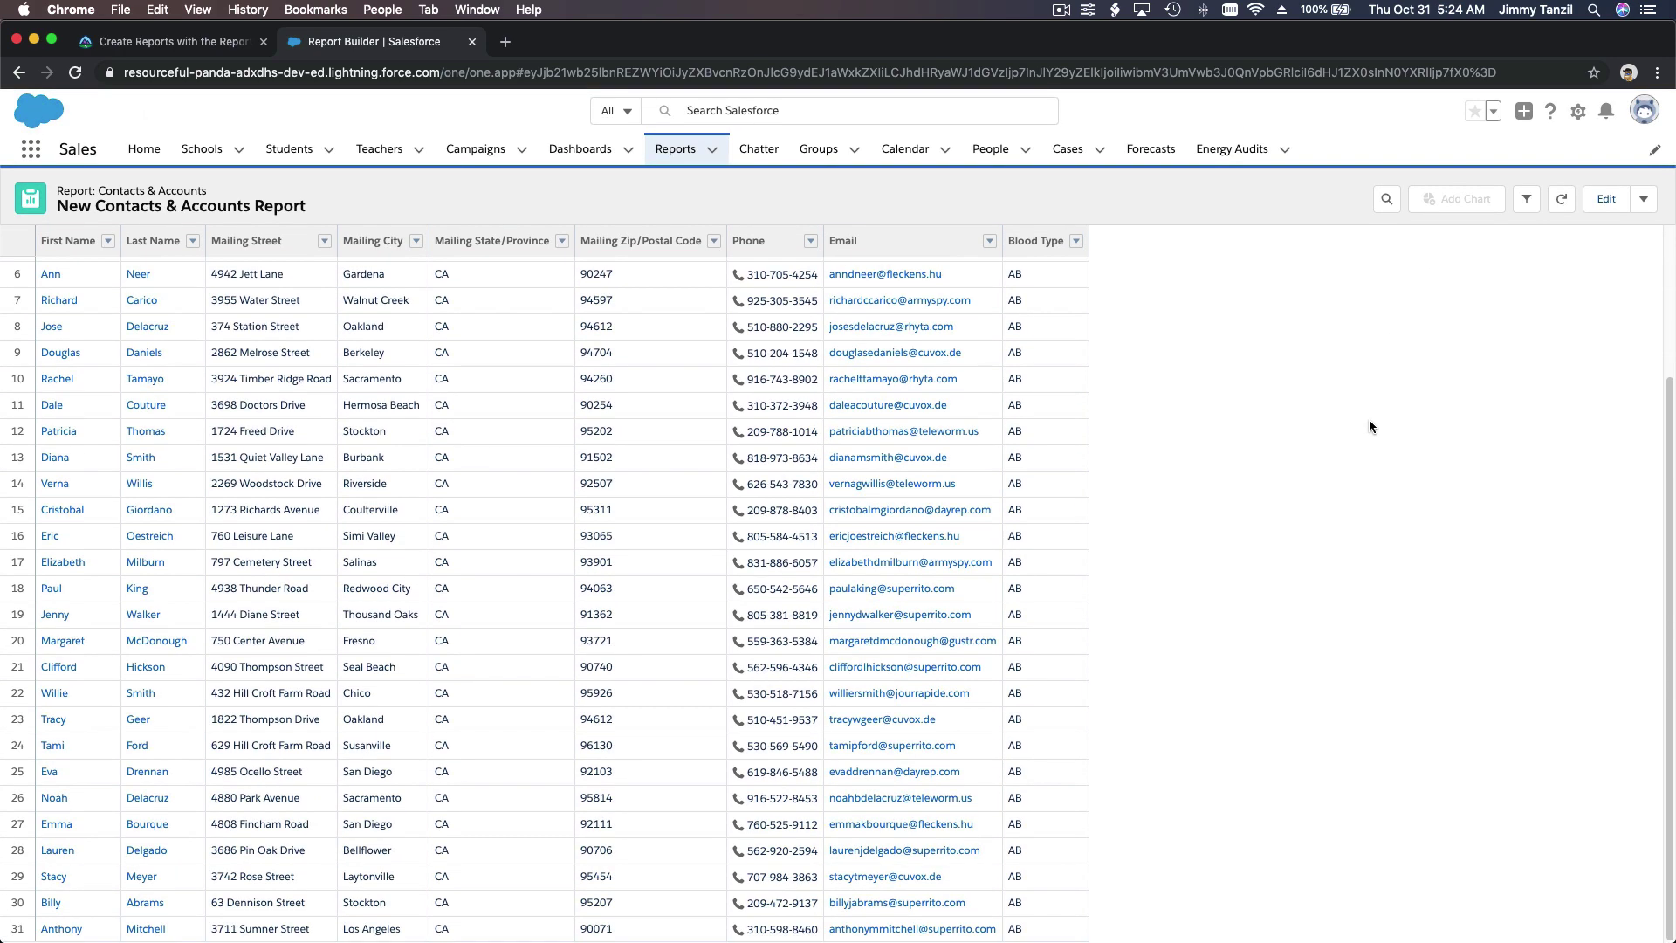
scroll(1369, 426, up, 3)
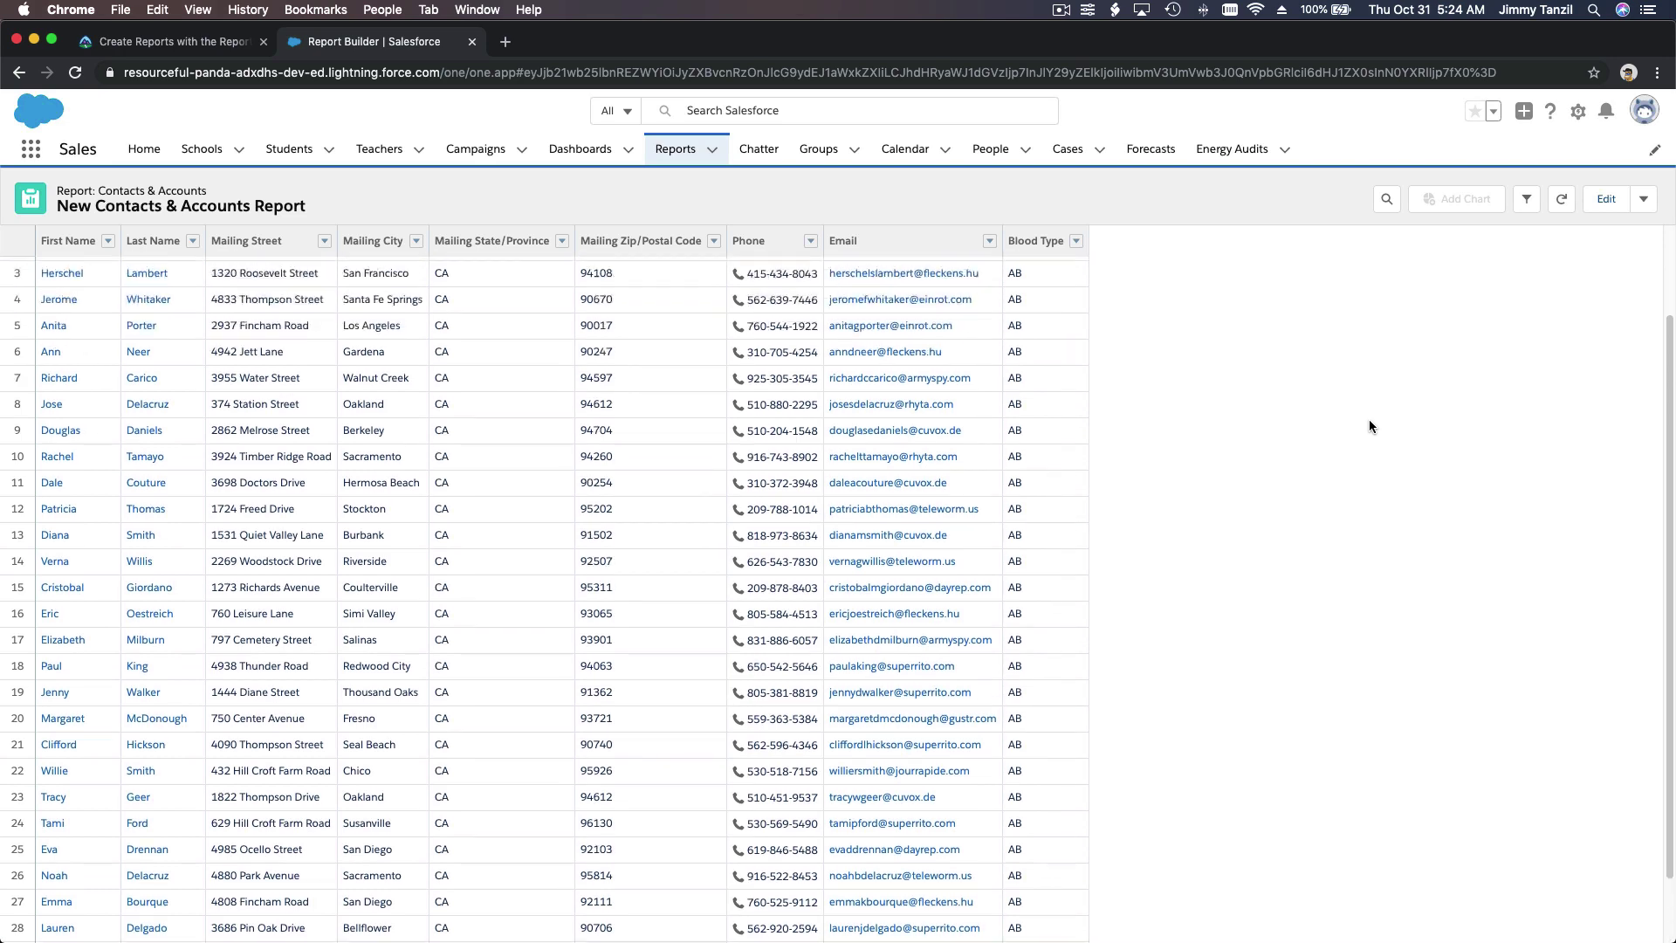
scroll(1369, 426, up, 1)
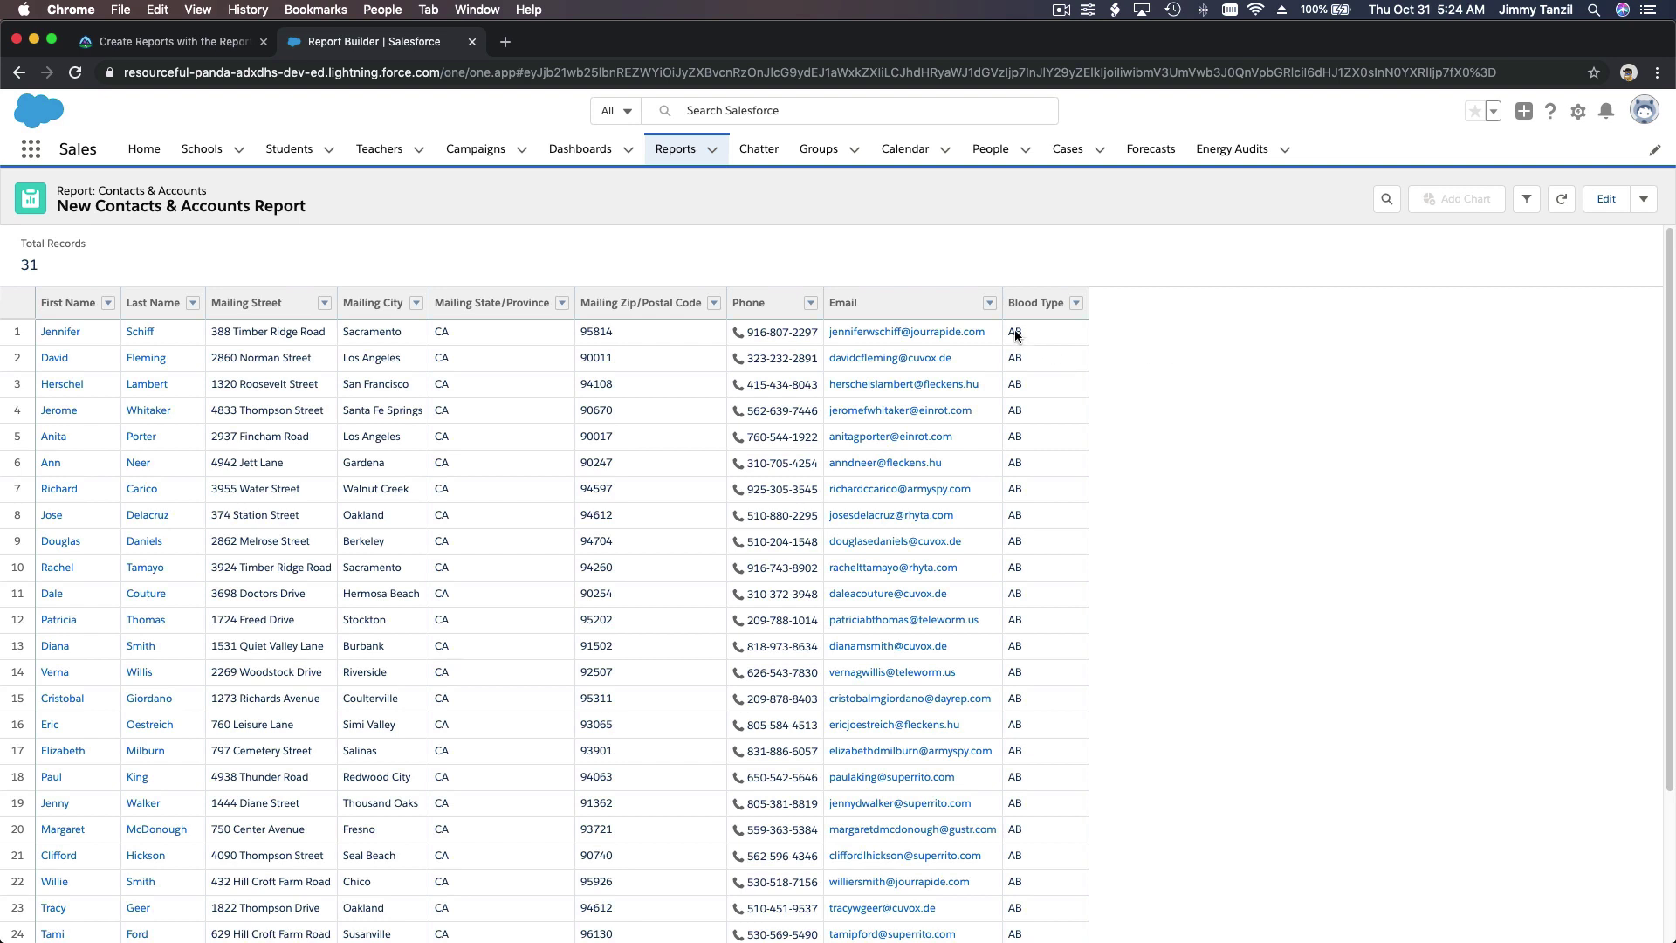
scroll(1027, 447, down, 3)
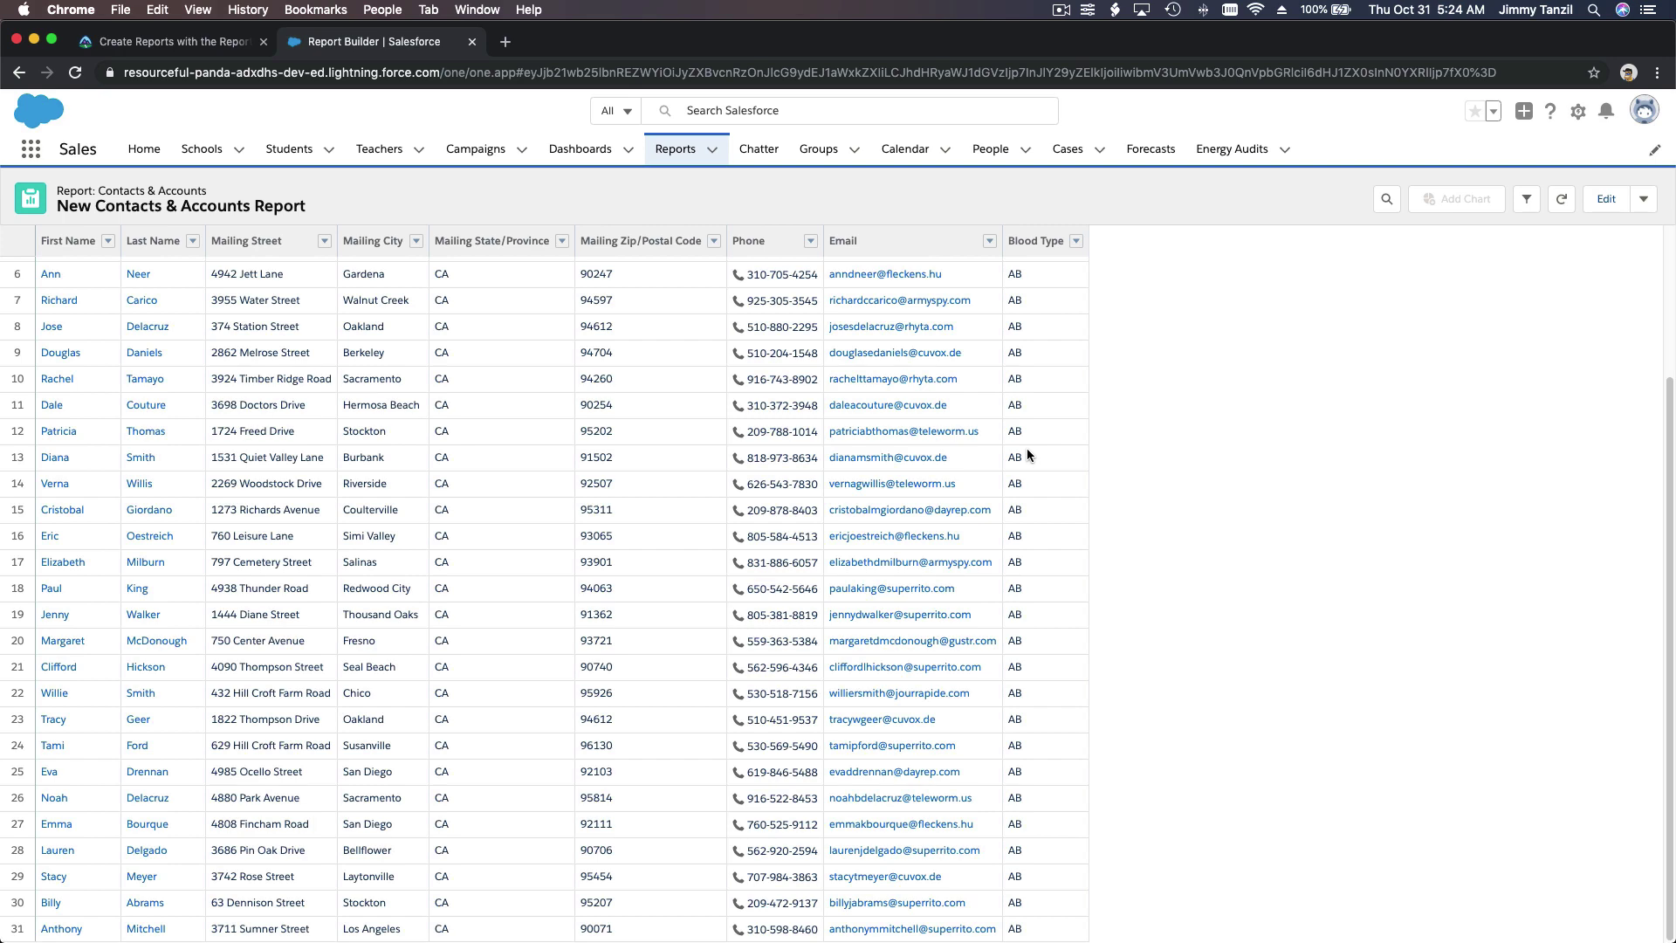
scroll(1027, 454, up, 3)
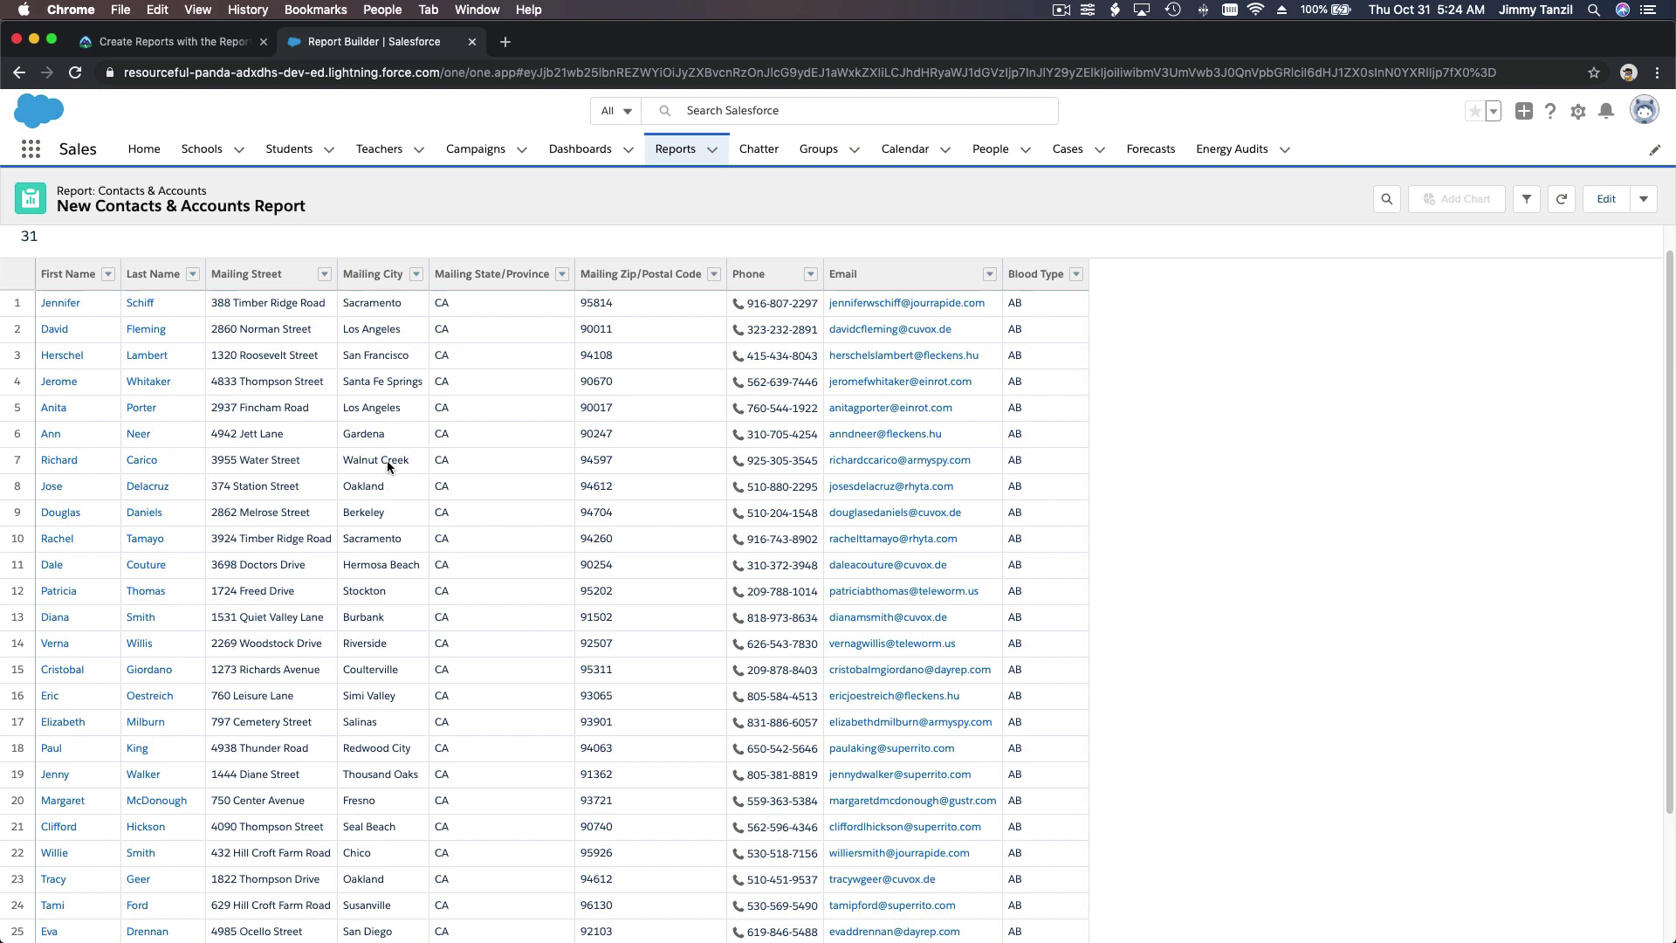
scroll(378, 471, down, 1)
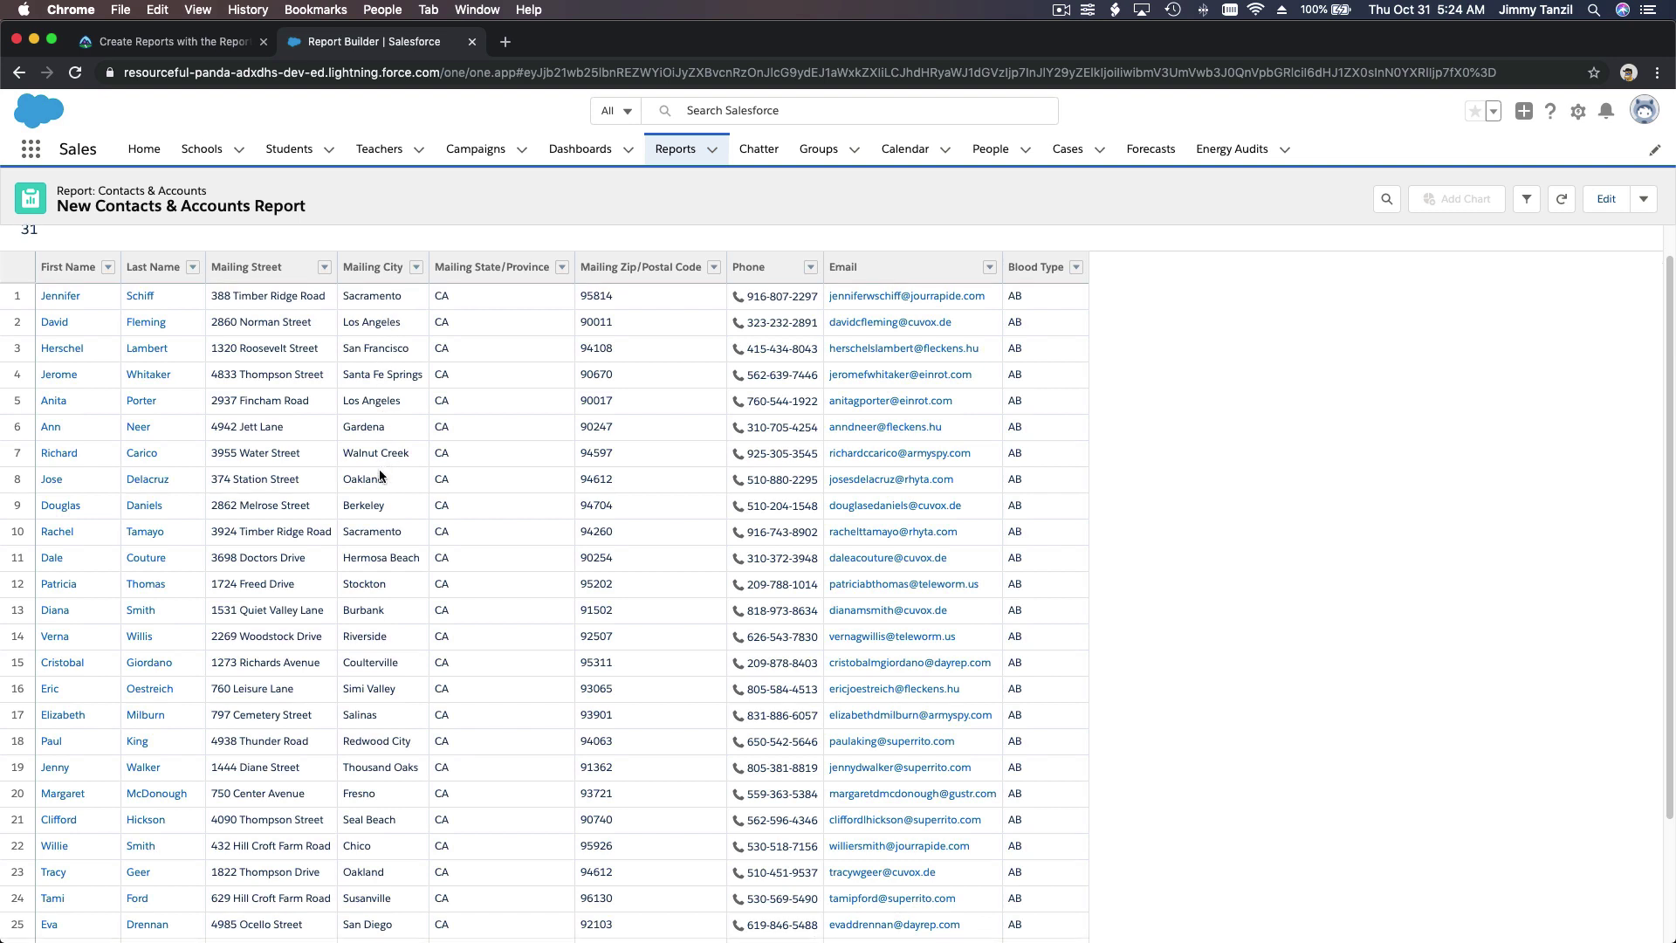
click(1607, 199)
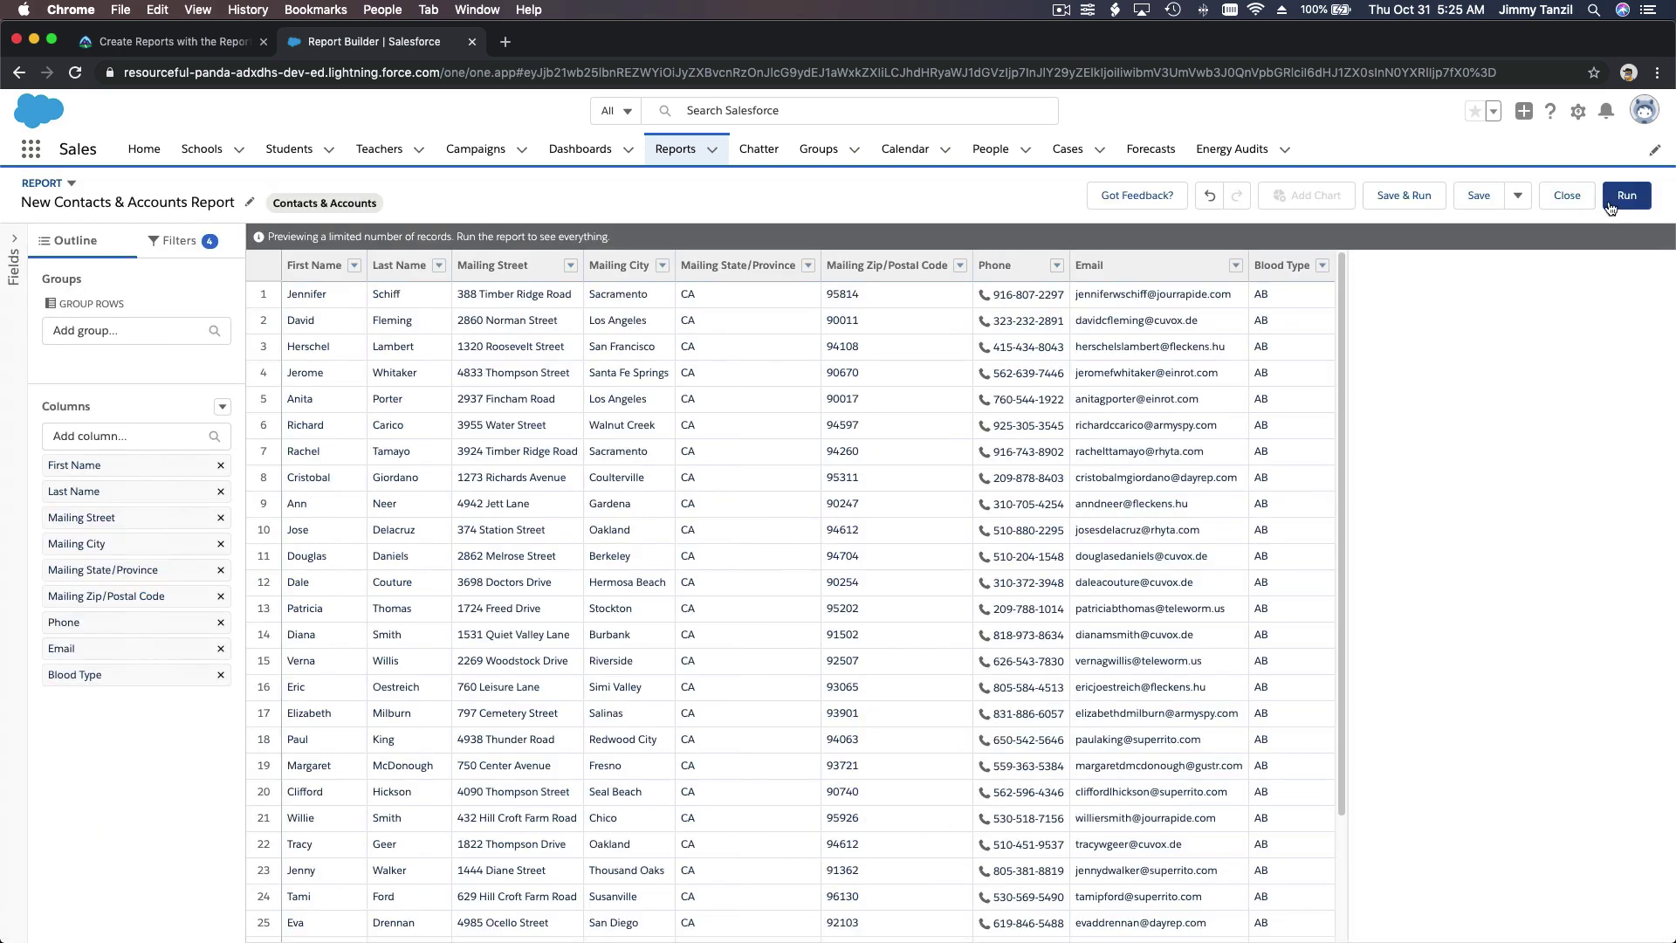
click(1610, 205)
click(110, 443)
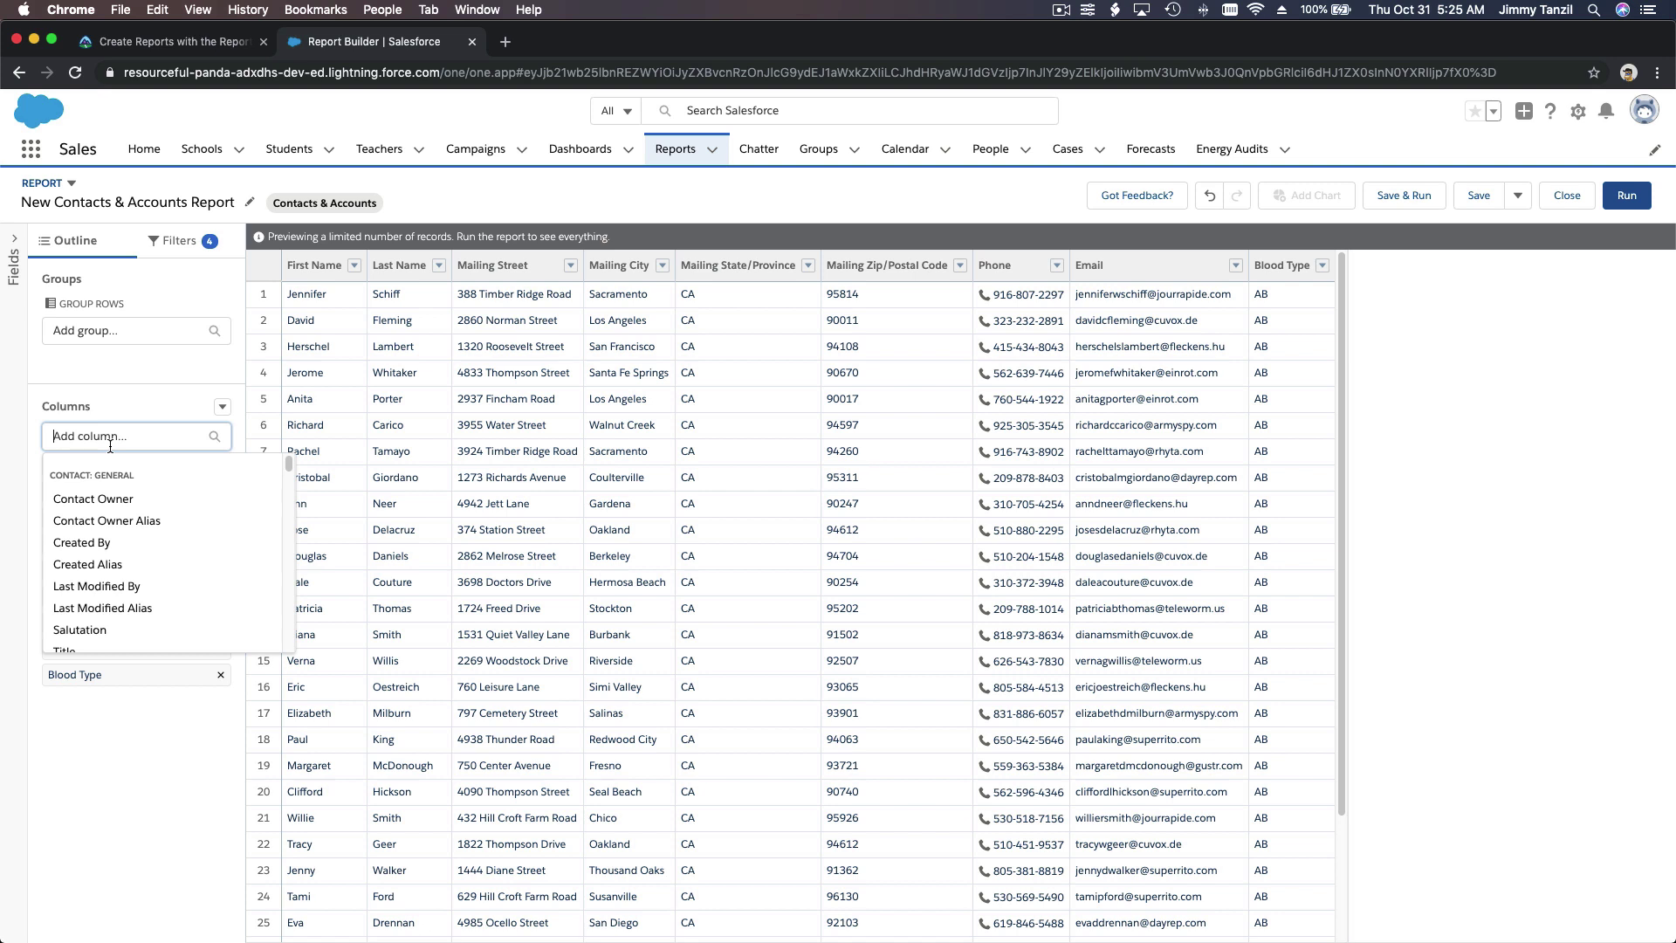
text(City)
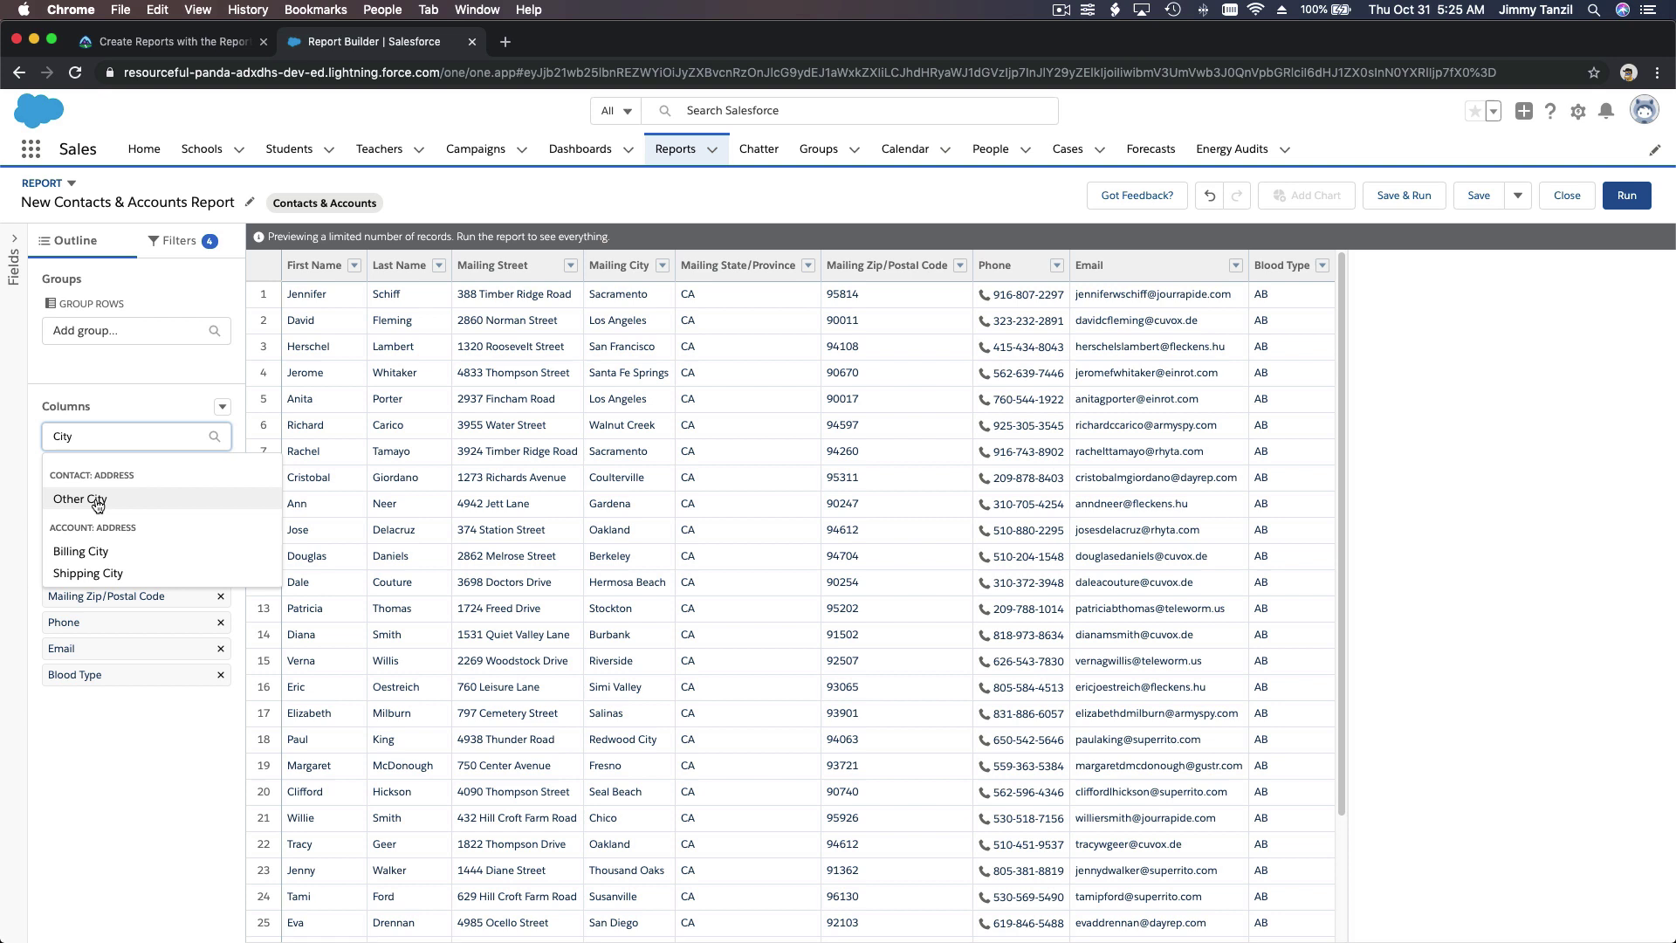
click(146, 773)
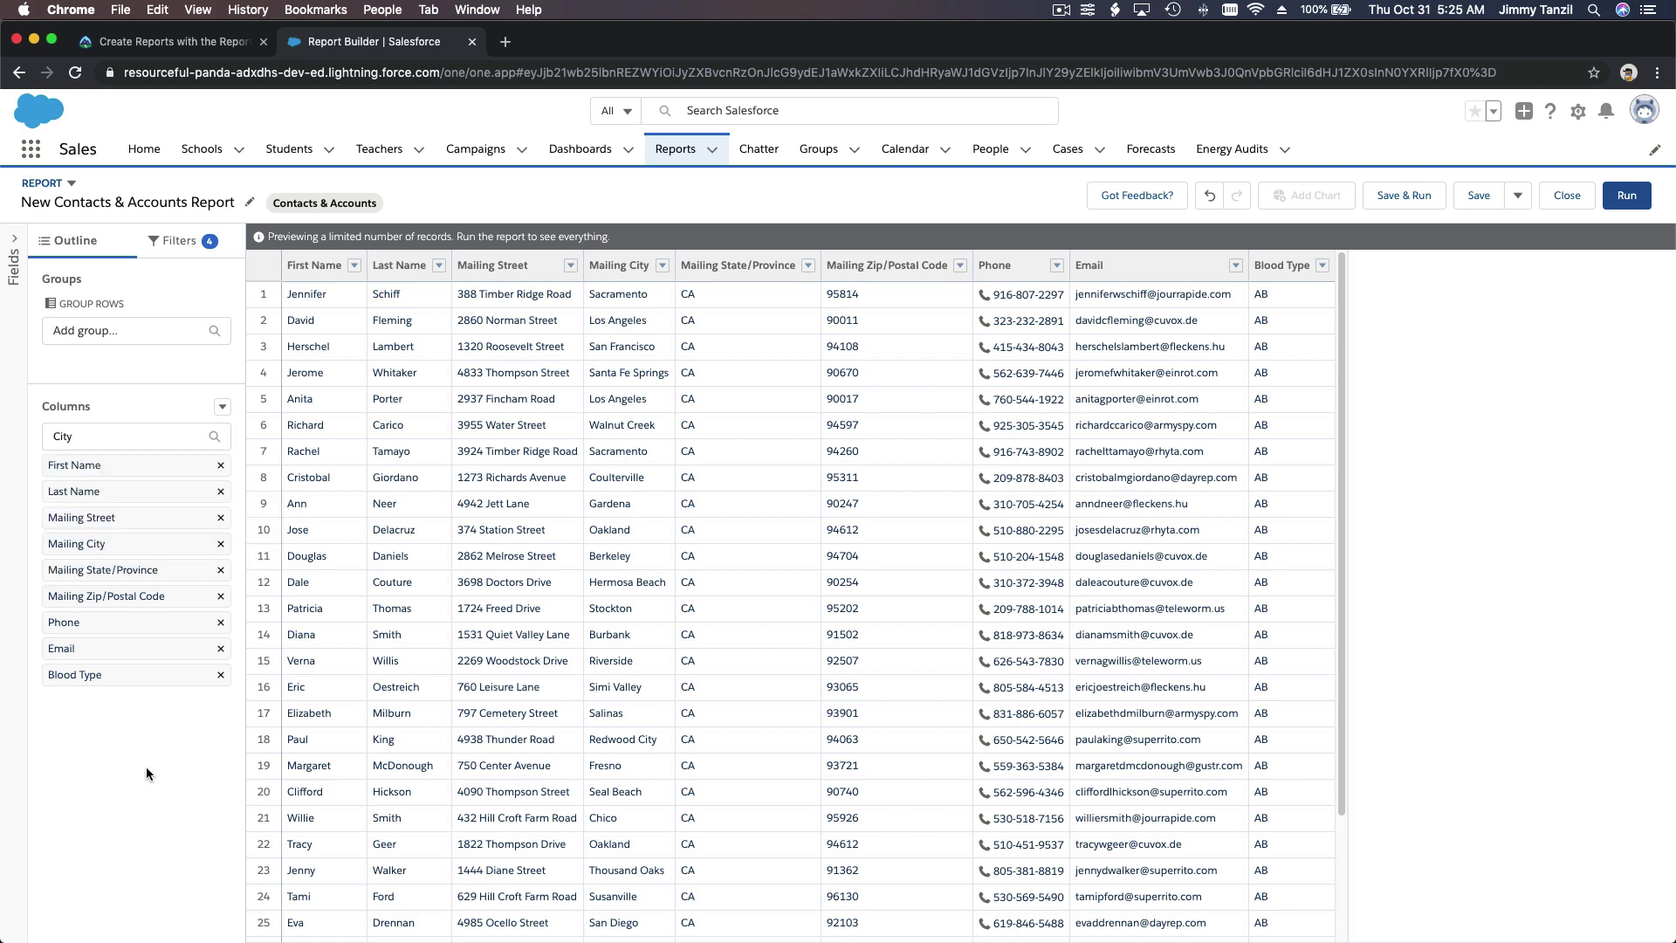
- Add a fifth filter, Mailing City equals Los Angeles, narrowing the preview to three rows
click(171, 248)
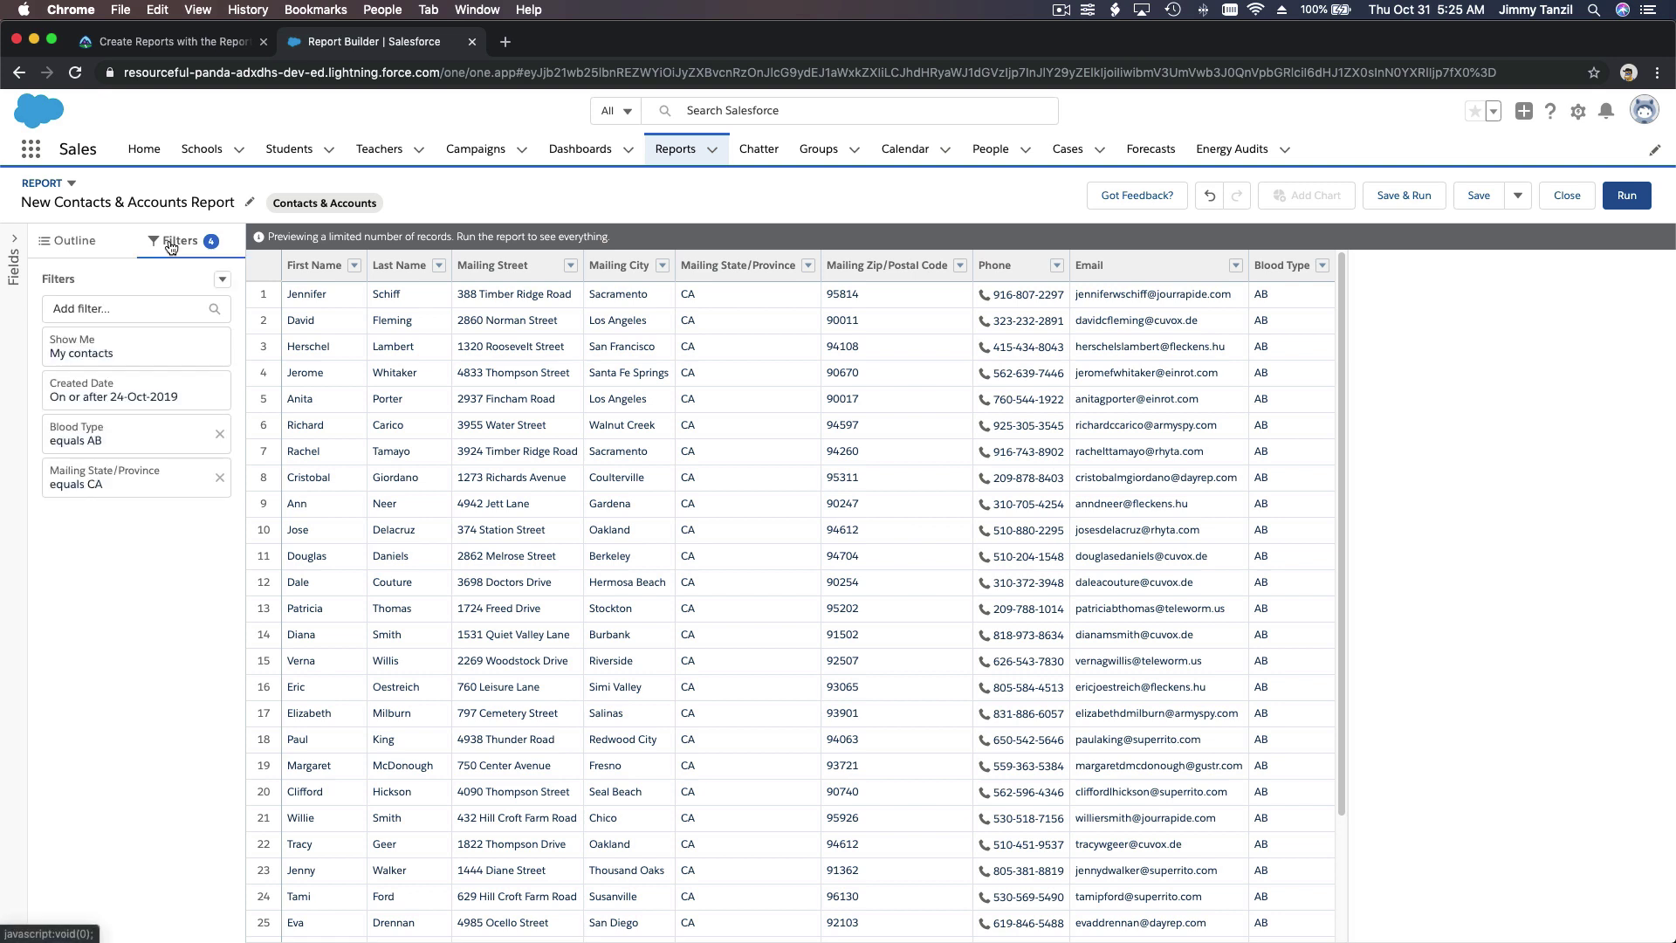
click(110, 307)
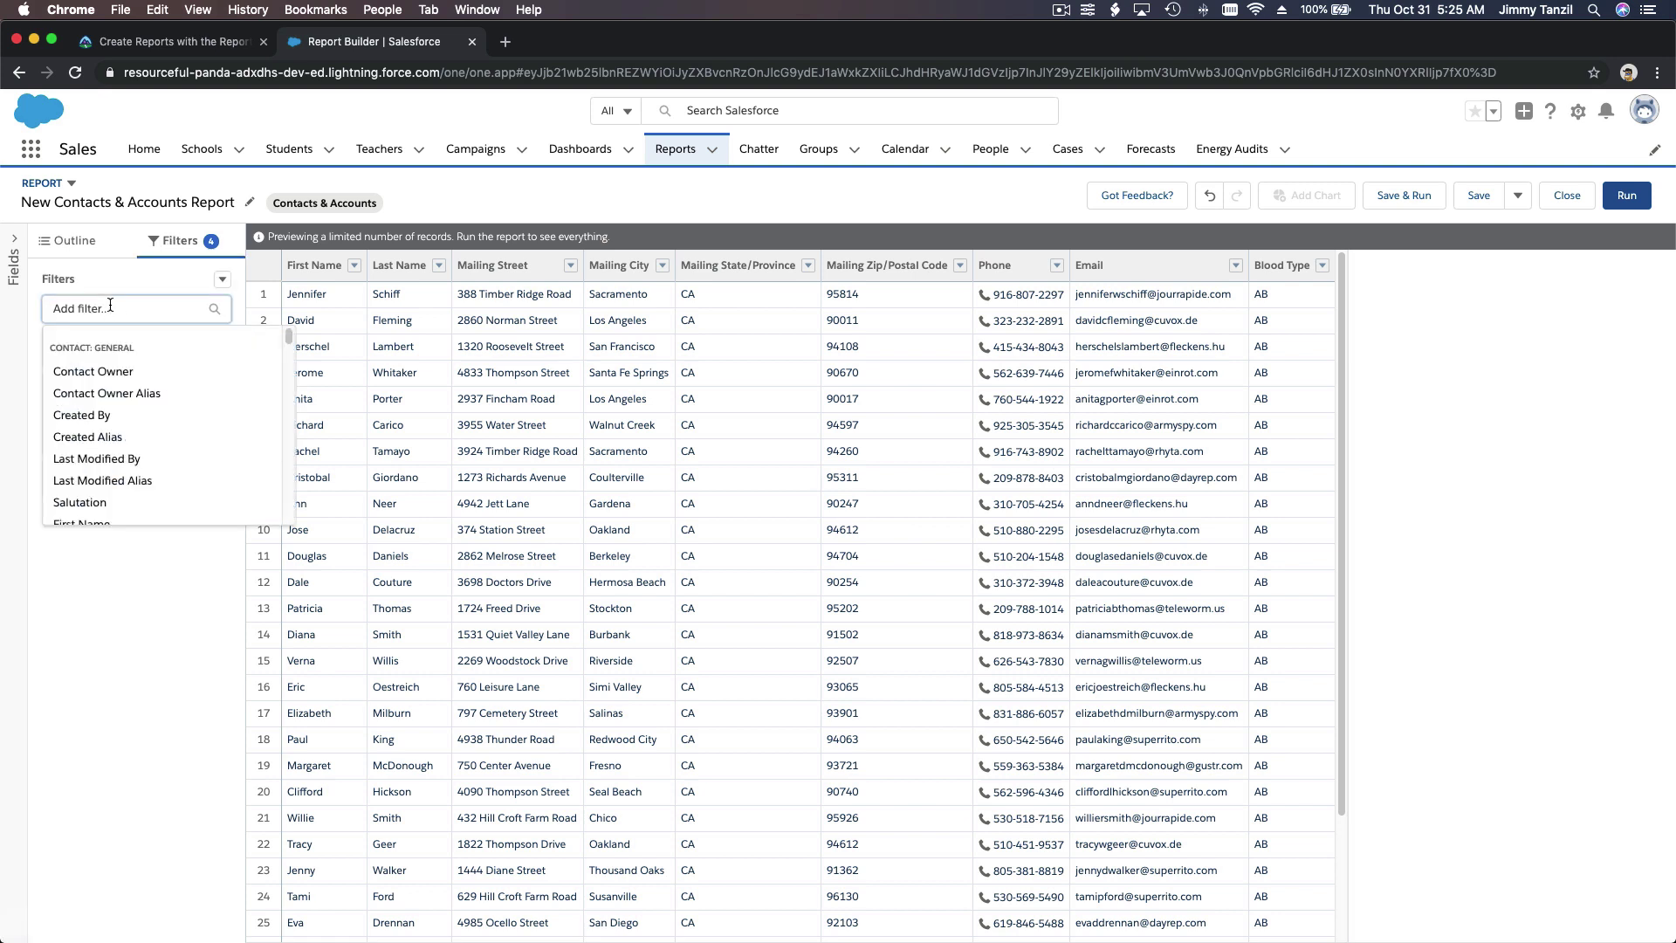
text(Mai)
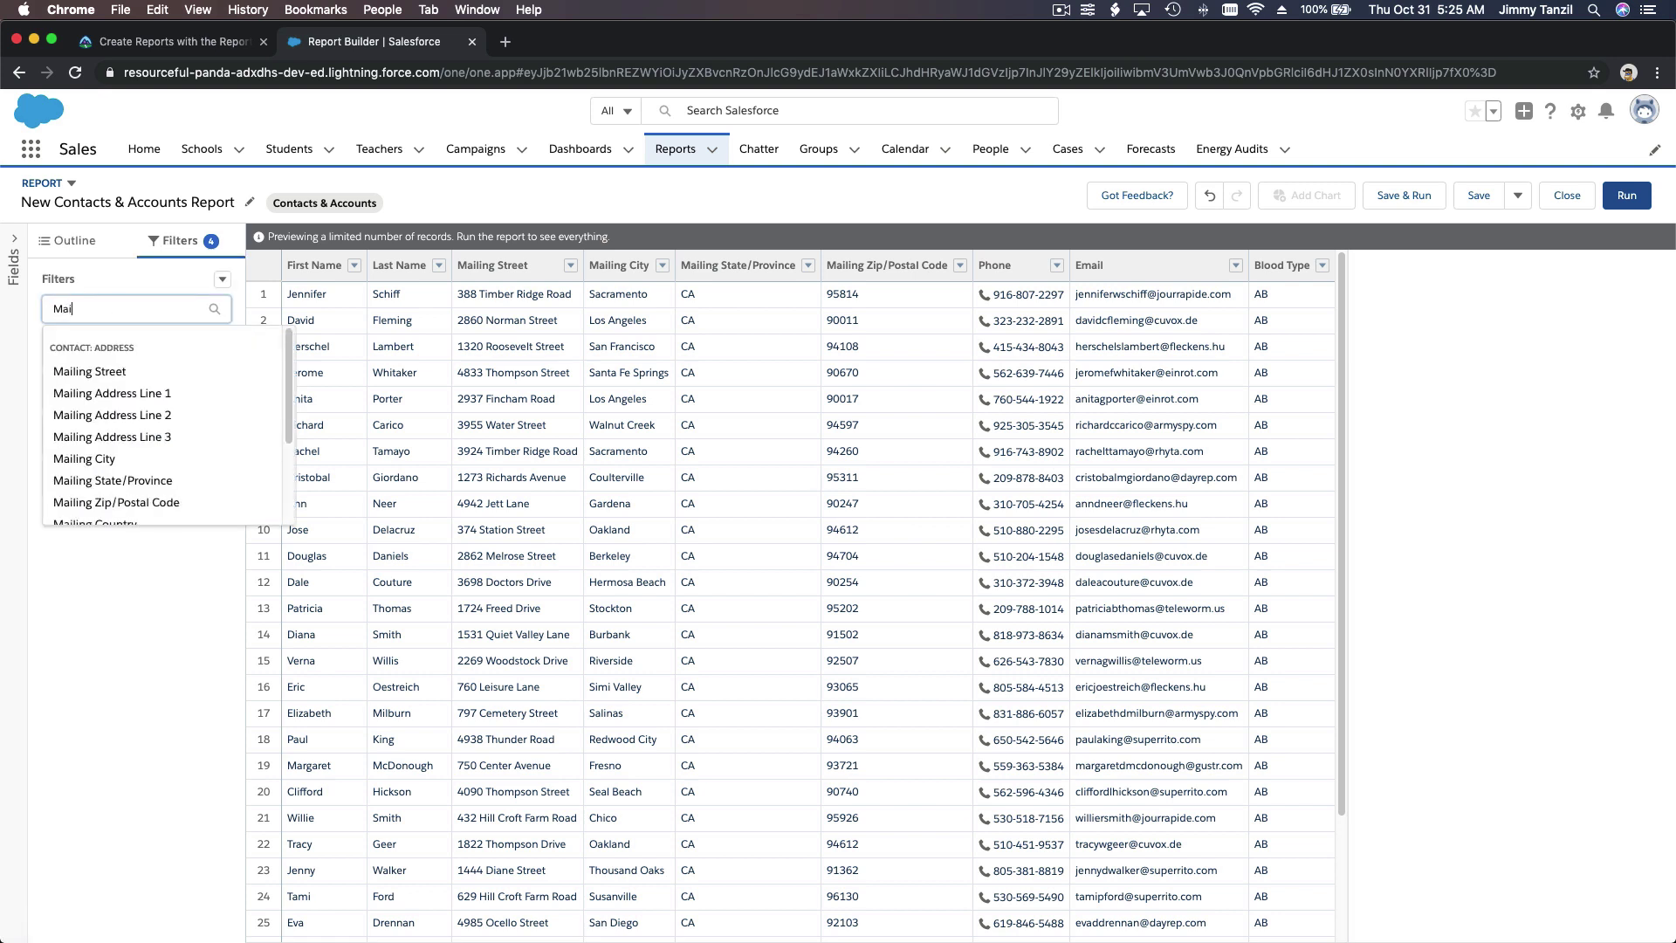
click(158, 459)
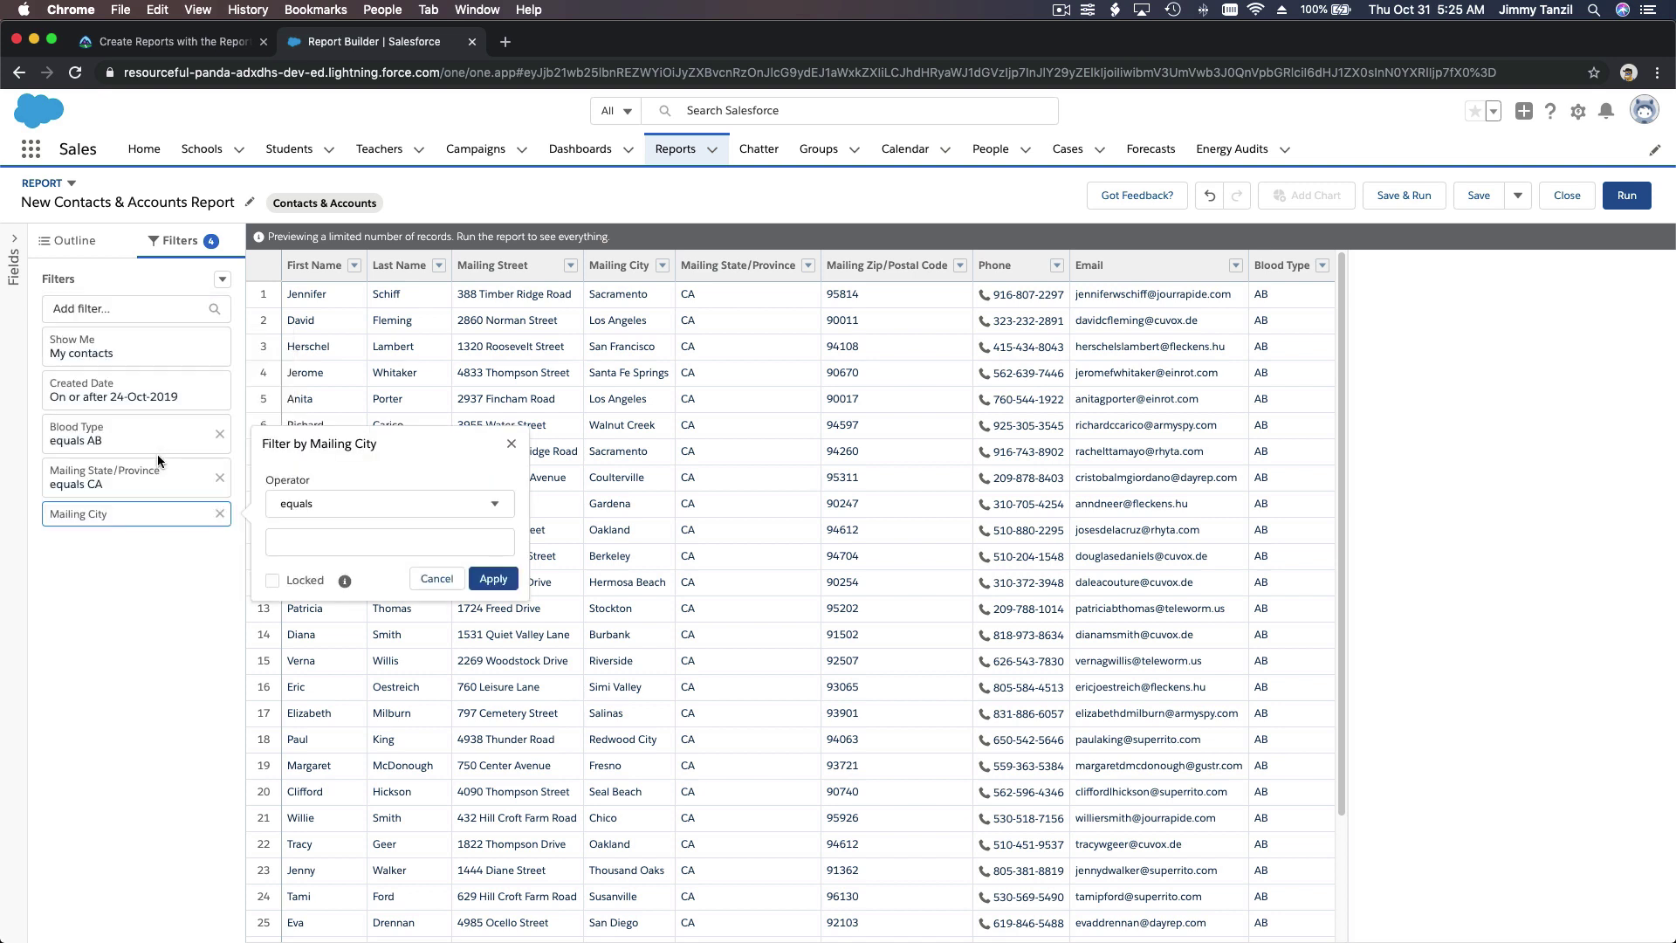
click(331, 542)
text(Los )
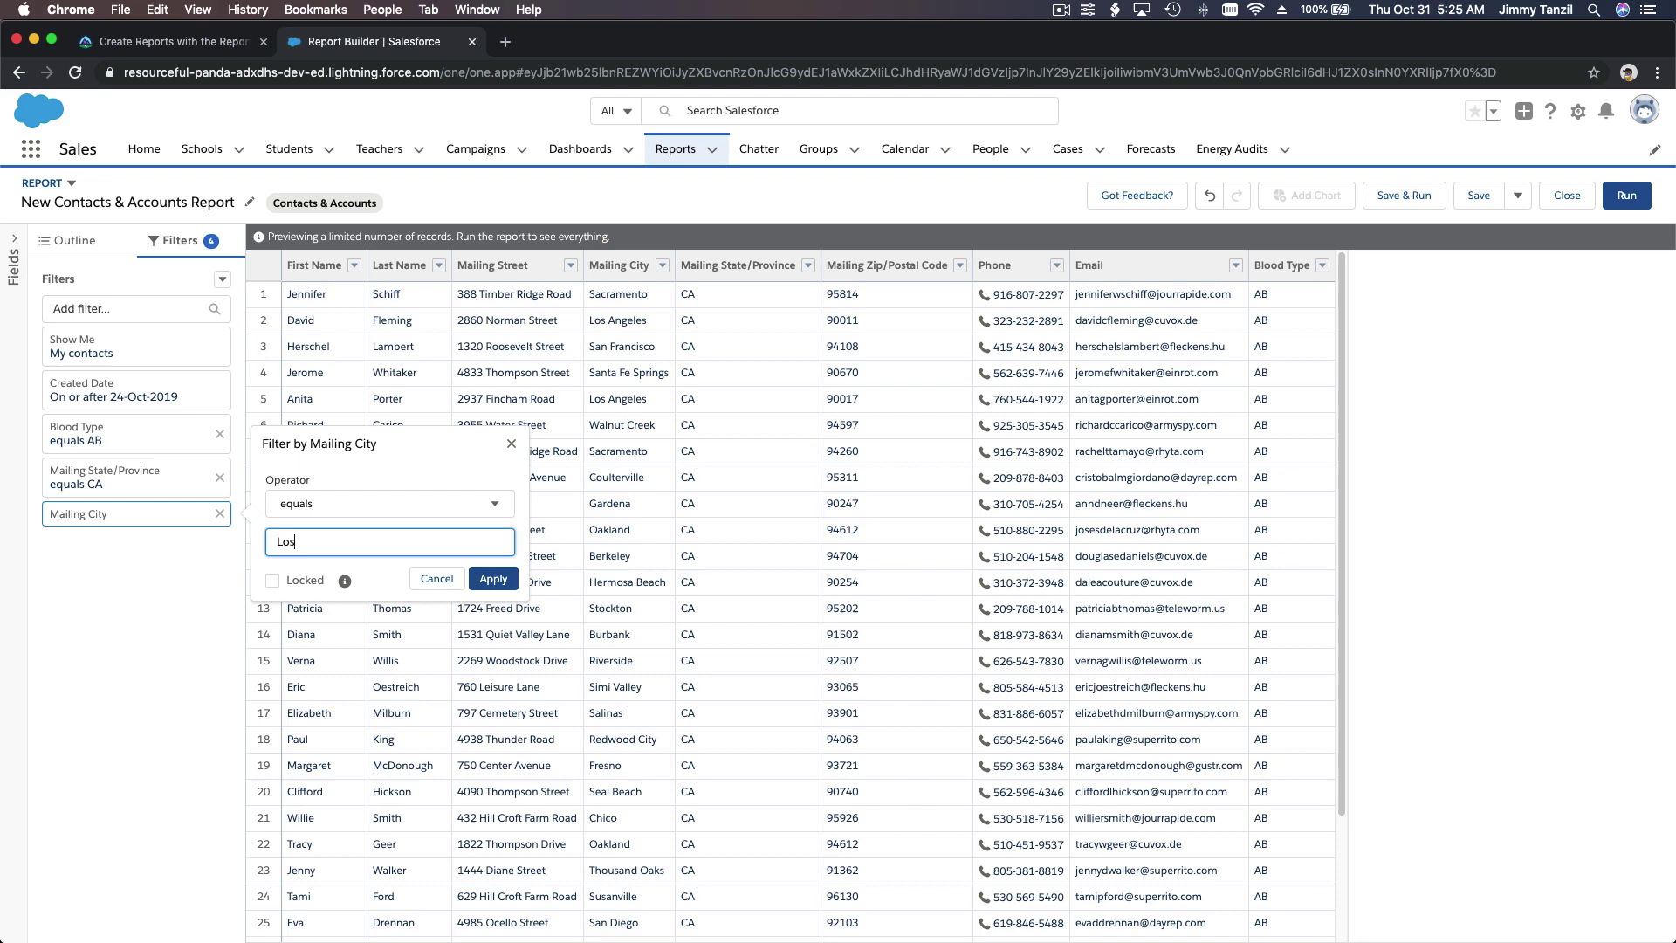
text(Angeles)
click(493, 579)
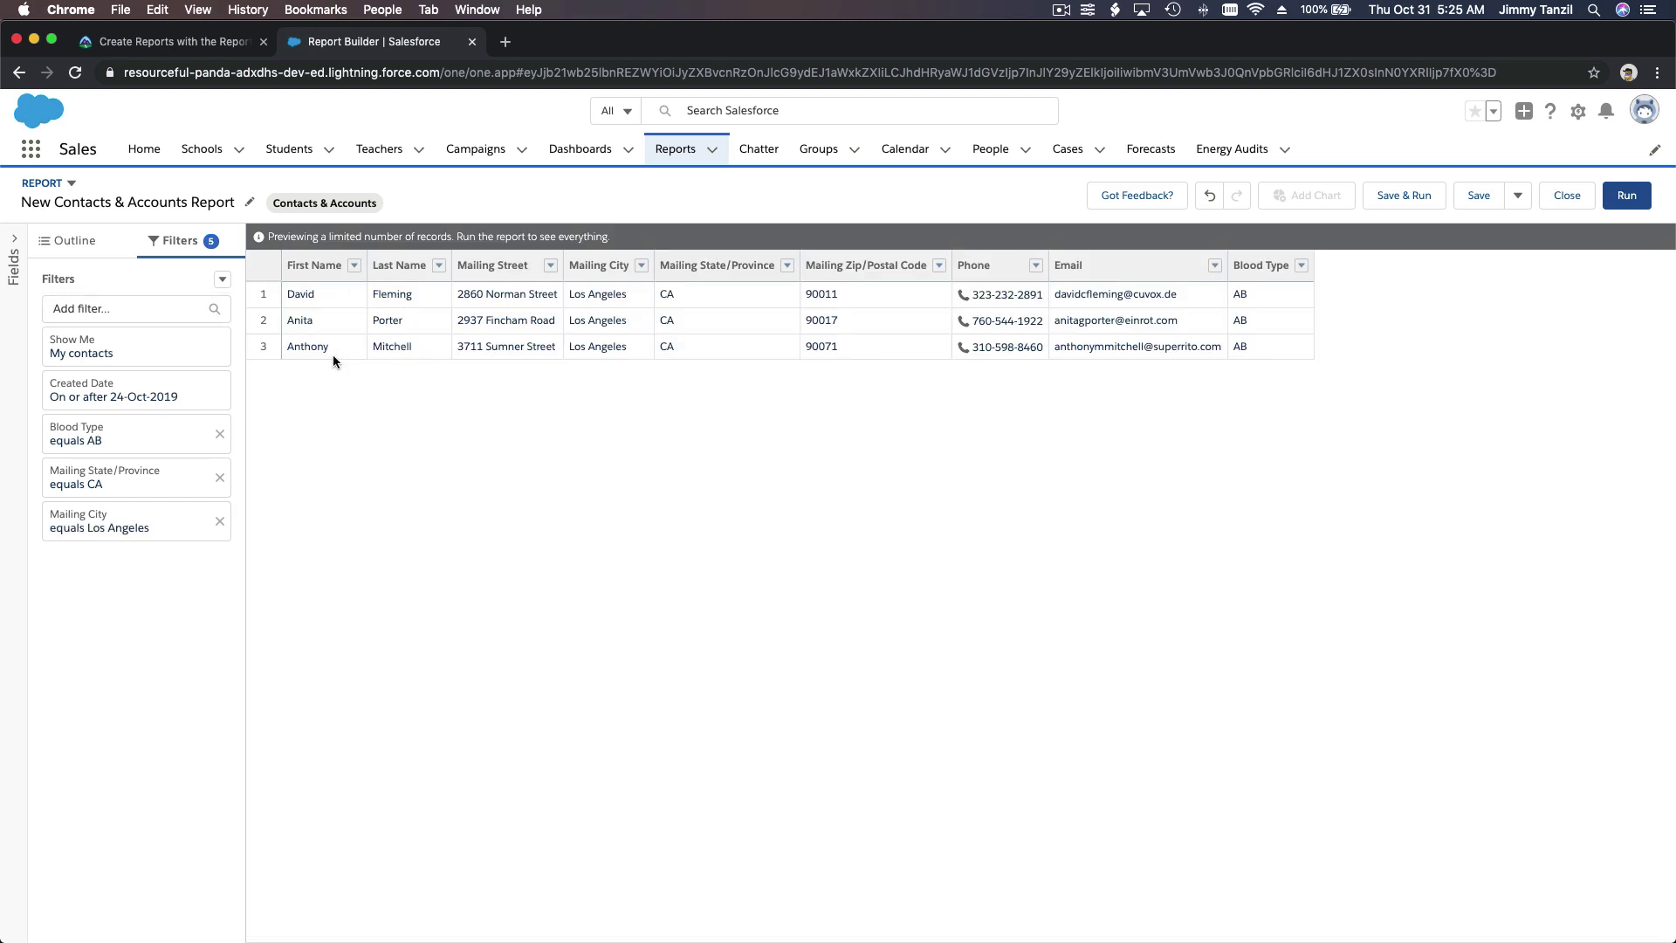
- Run the report to show its 3 Los Angeles, CA Blood Type AB contacts
click(1626, 199)
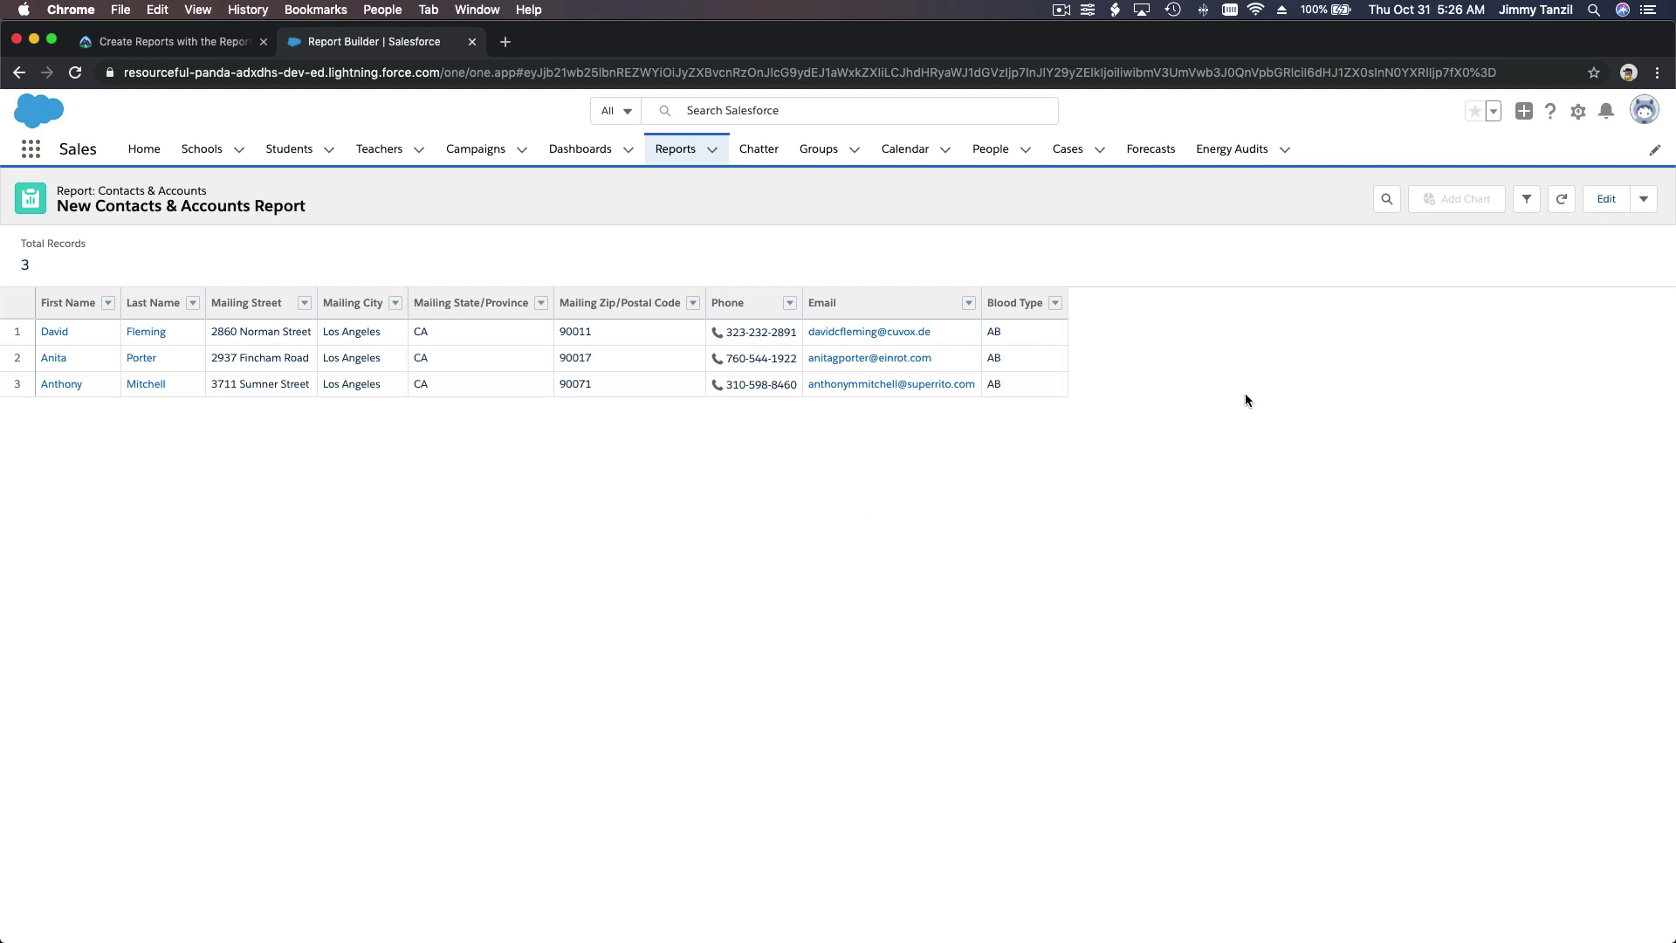
- Delete the Mailing City equals Los Angeles filter and rerun the report, back to 31 records
click(1605, 211)
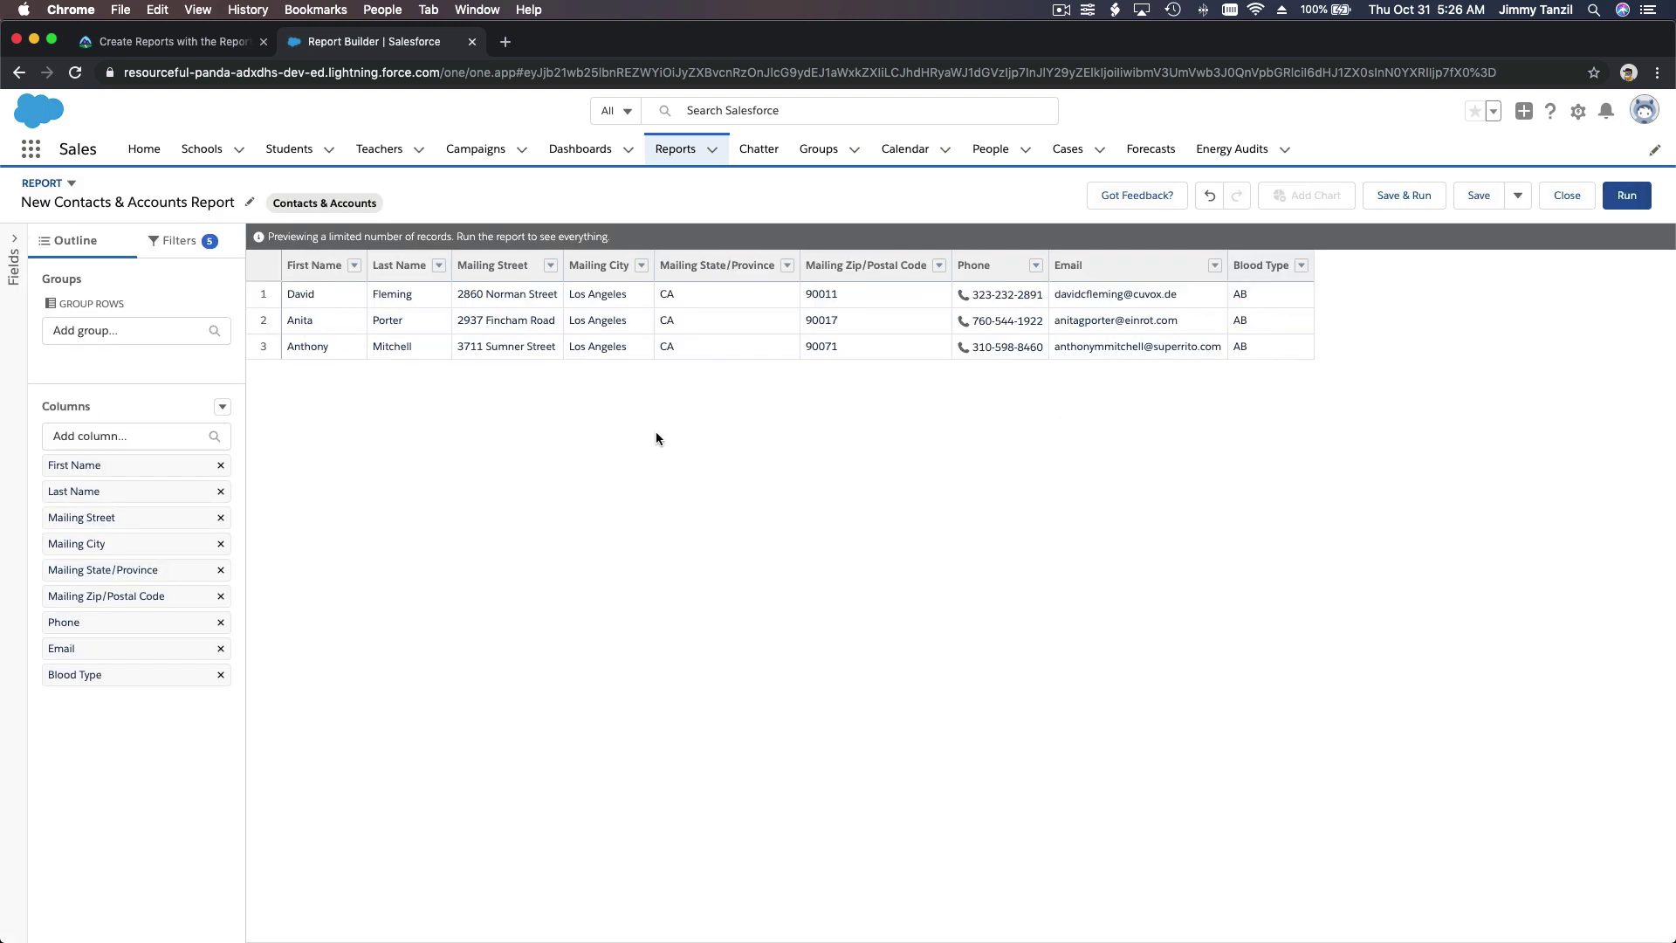
click(184, 248)
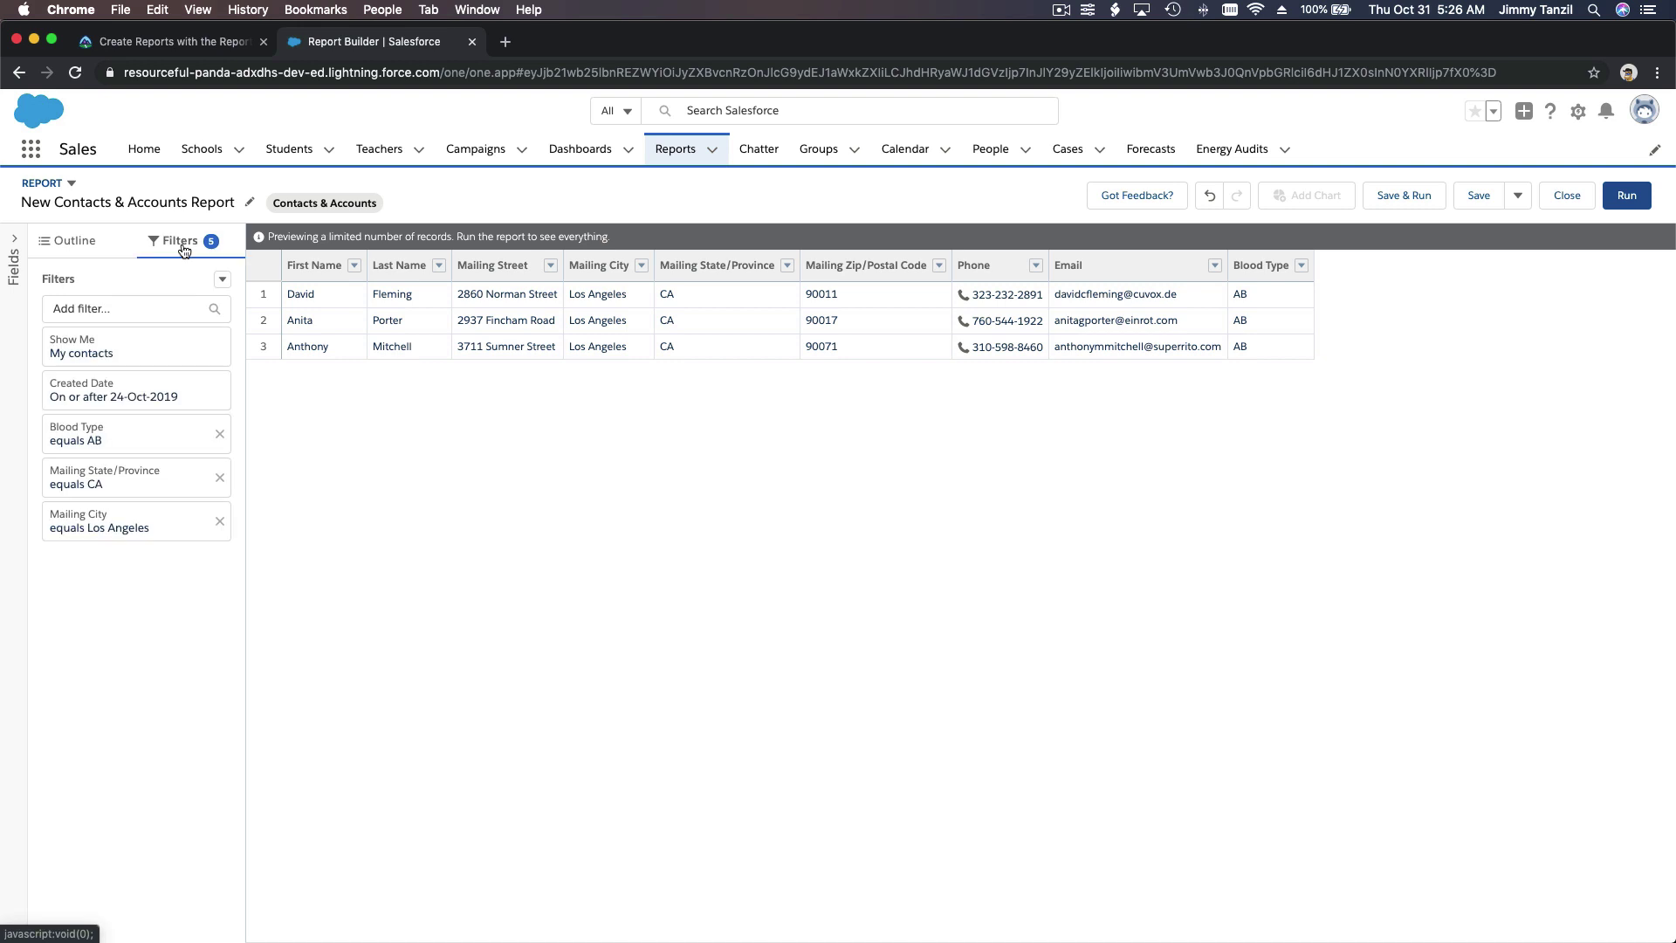
click(219, 527)
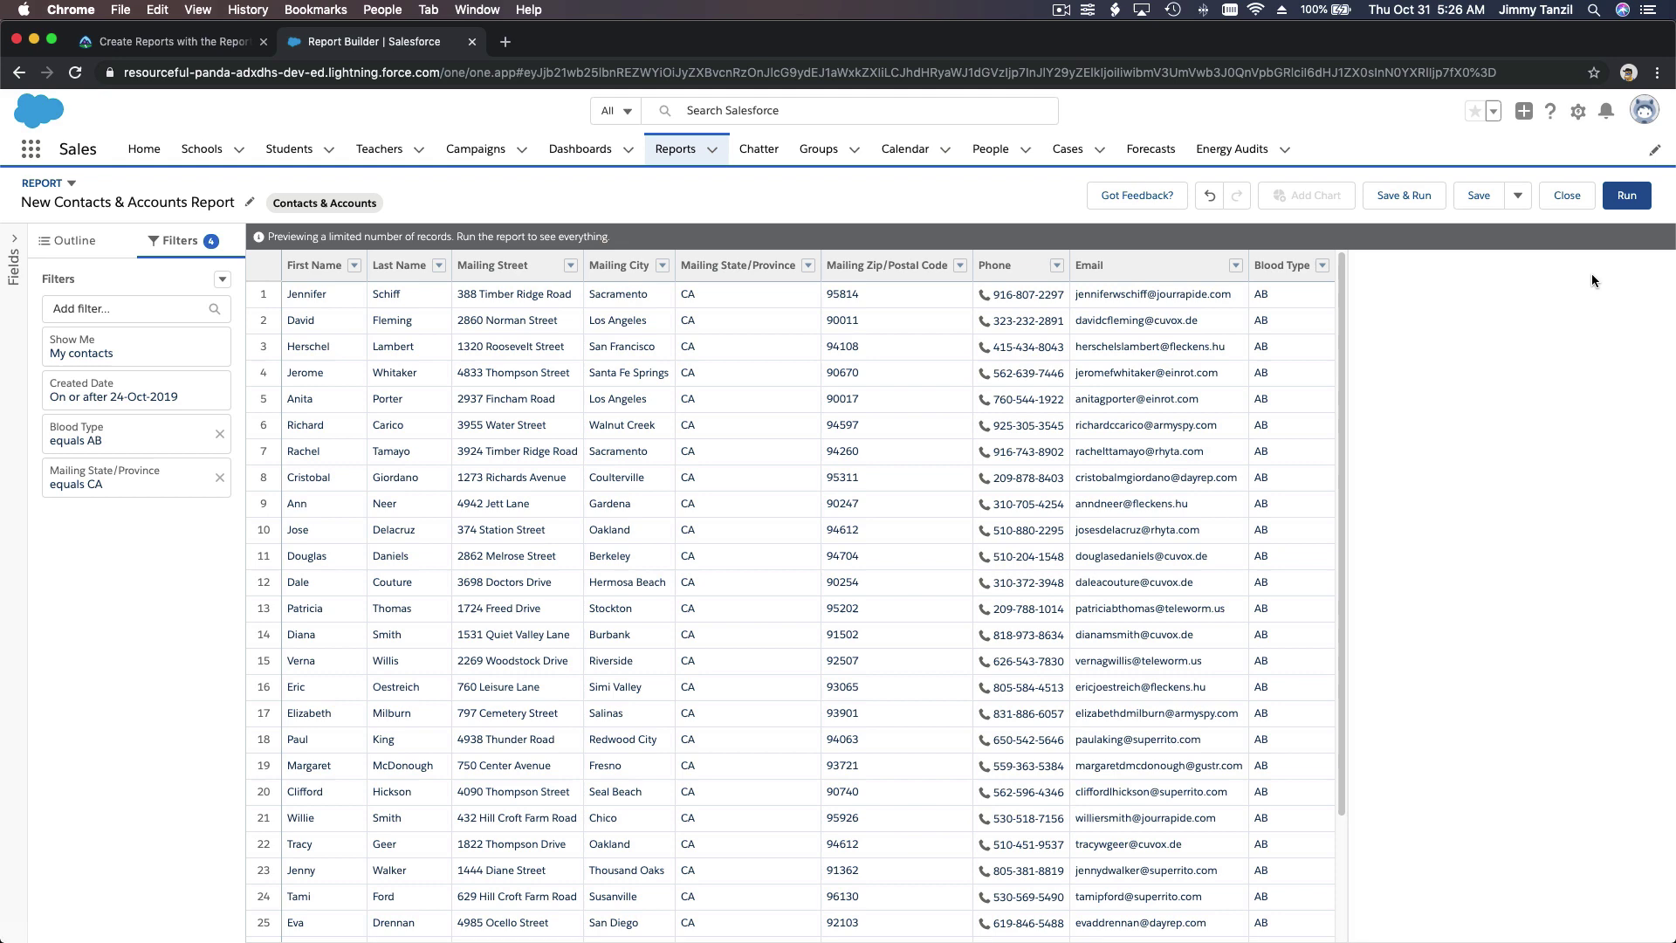
click(1625, 197)
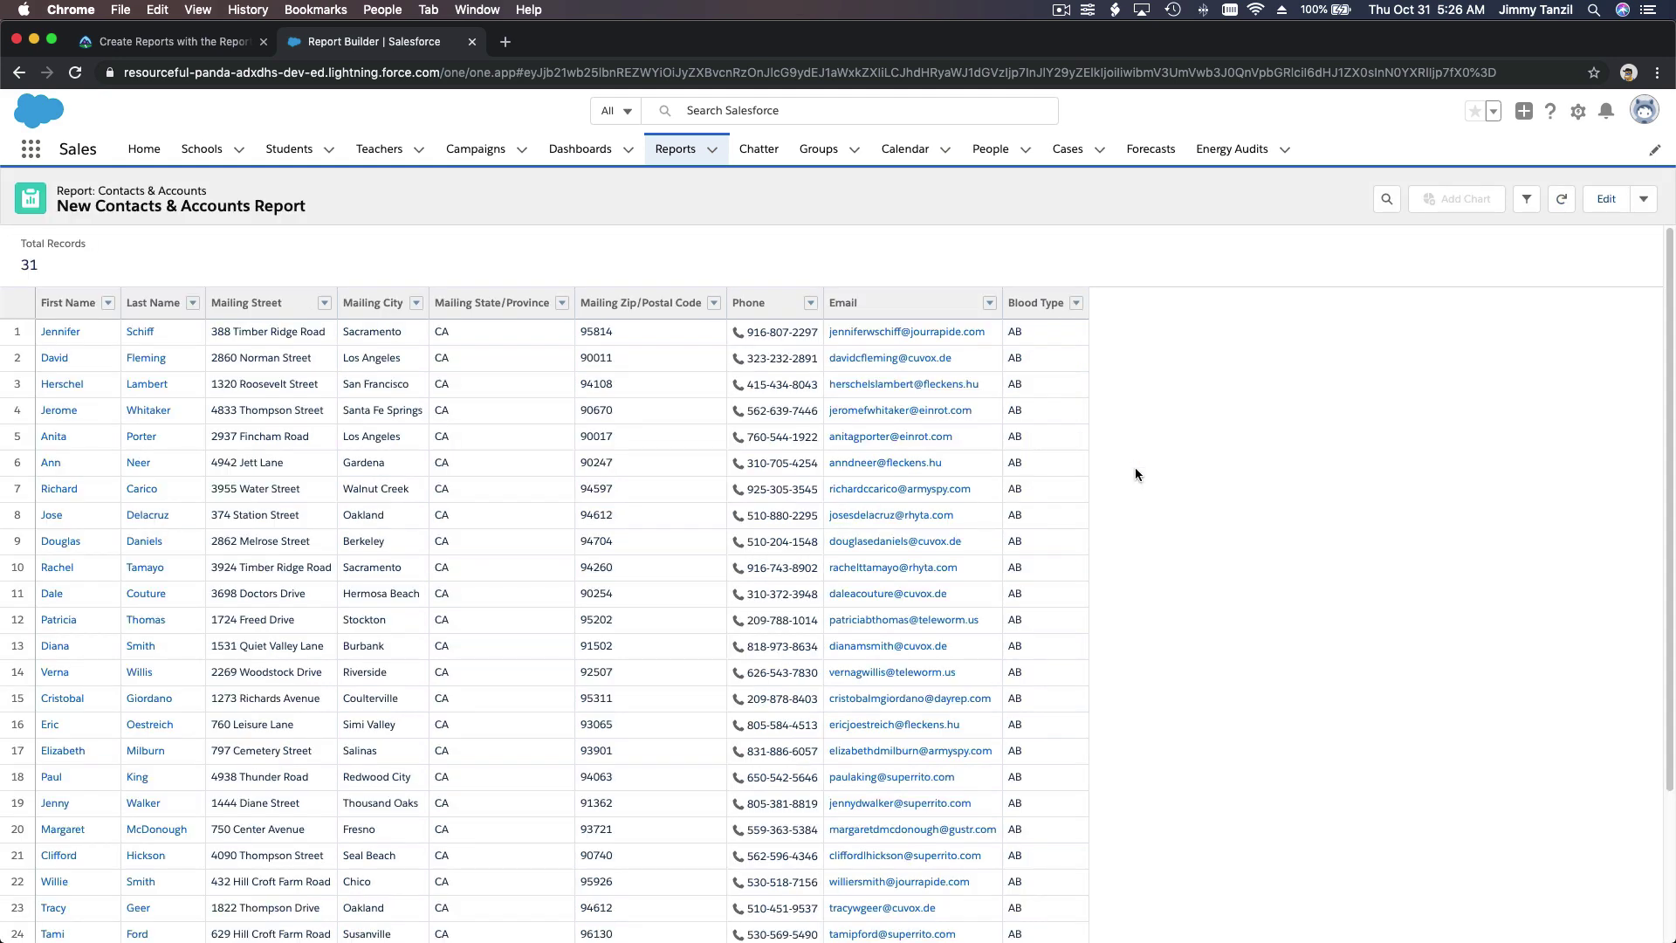
- Sort the results by Mailing City ascending, then descending, Walnut Creek down to Bellflower
click(416, 304)
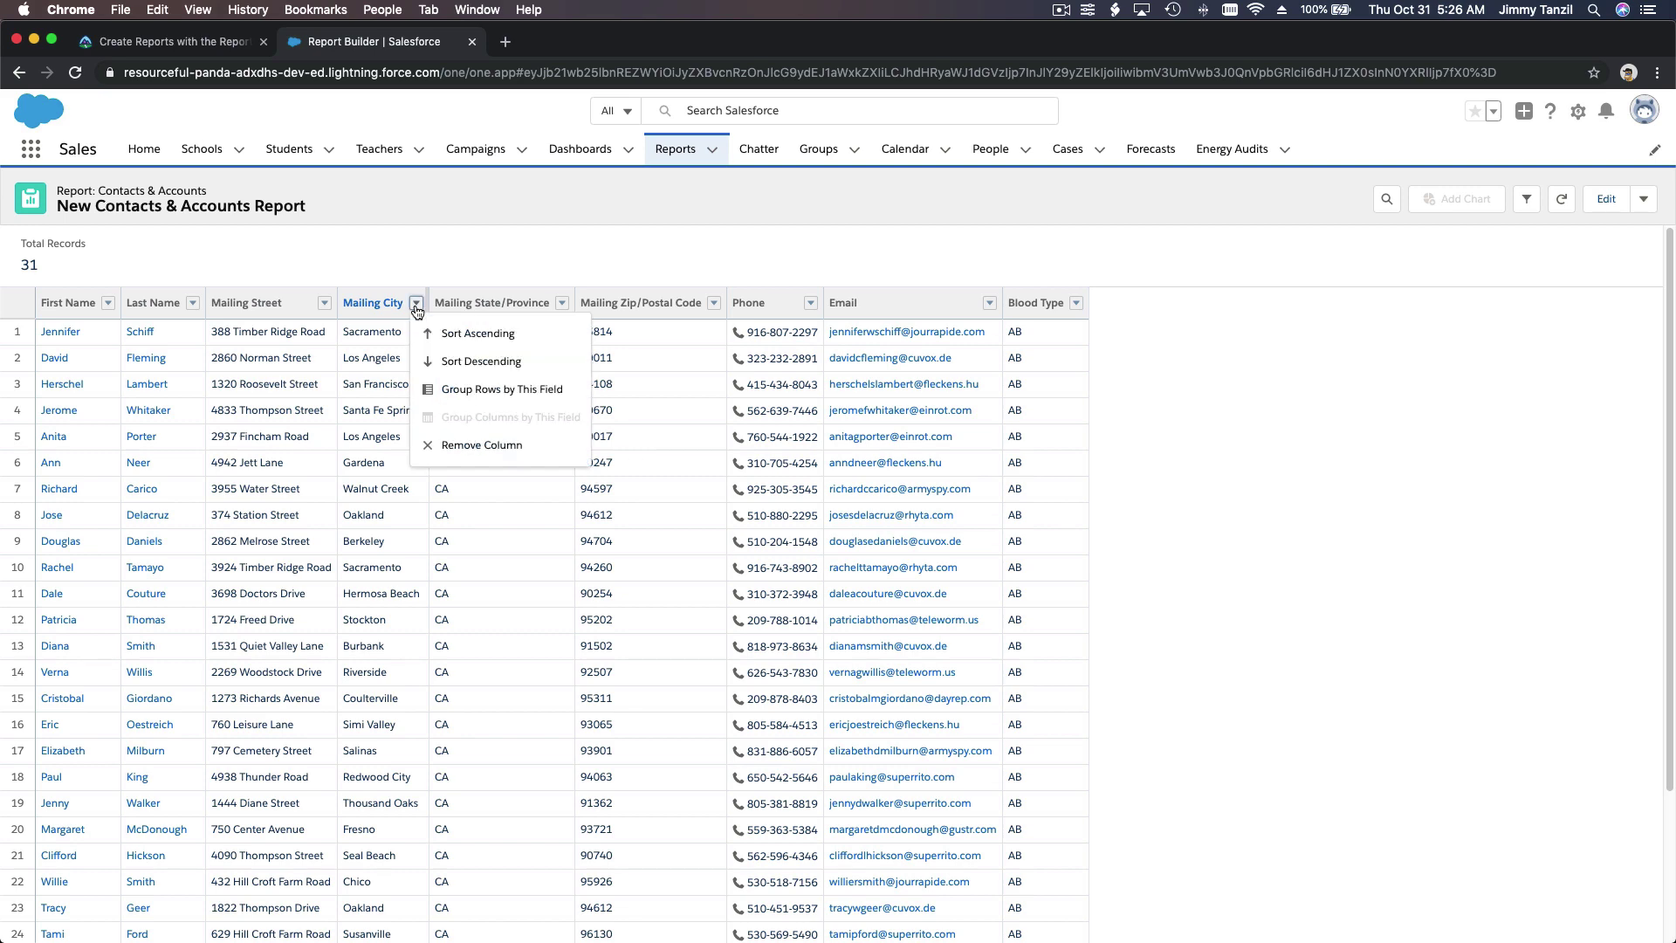
click(457, 331)
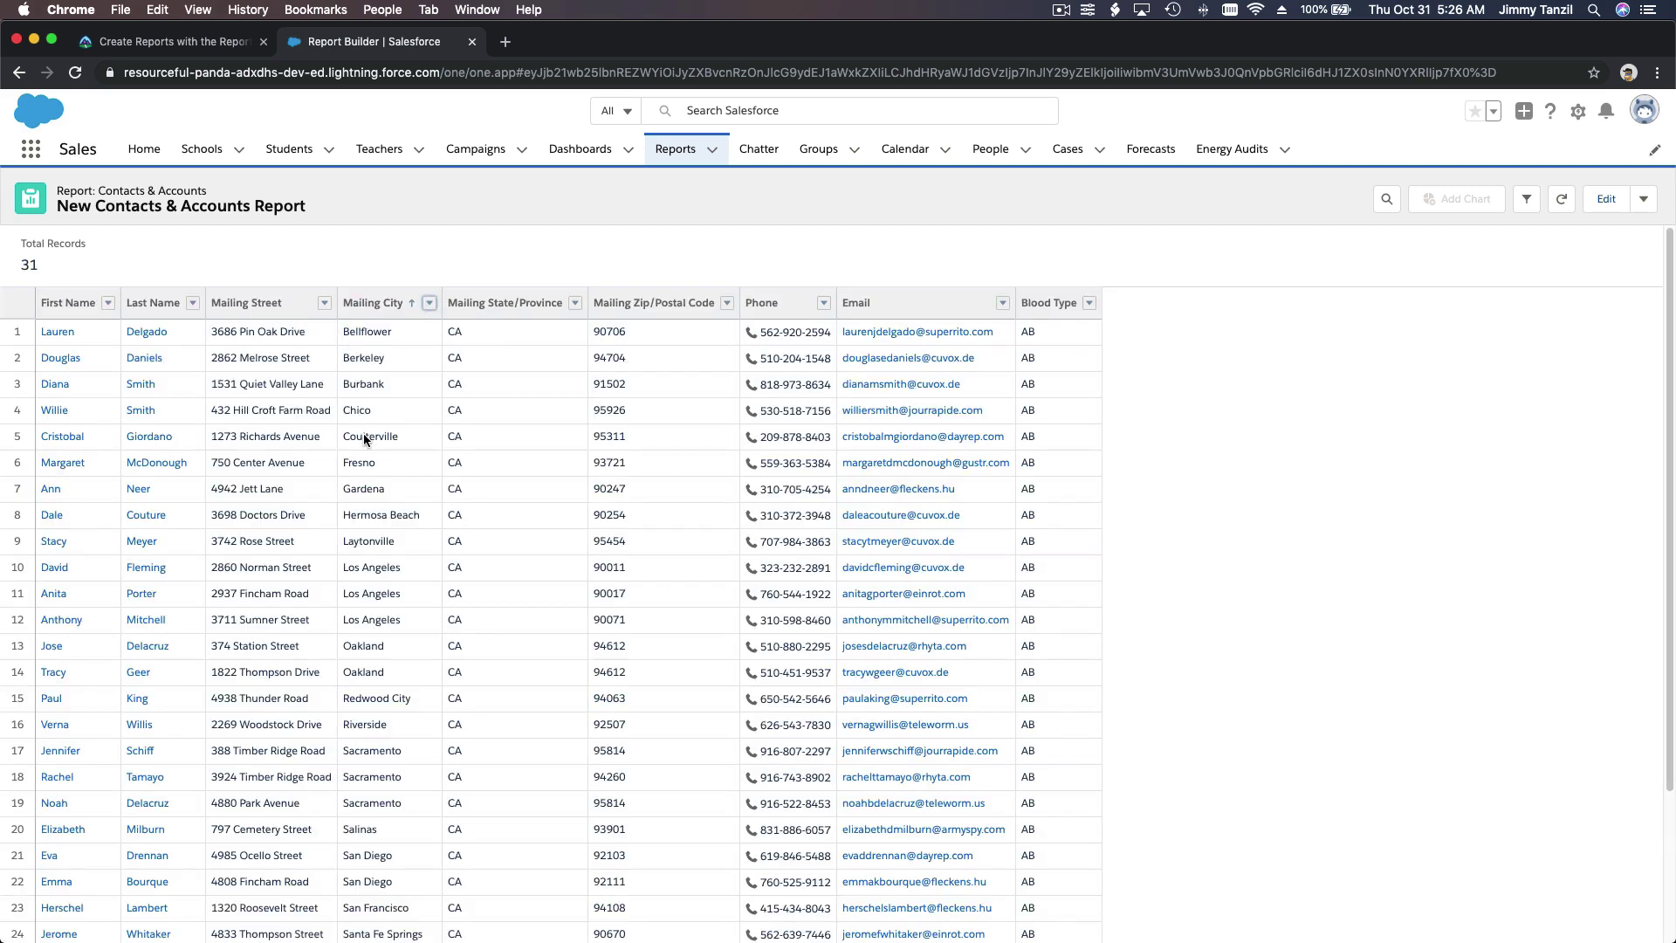
click(428, 302)
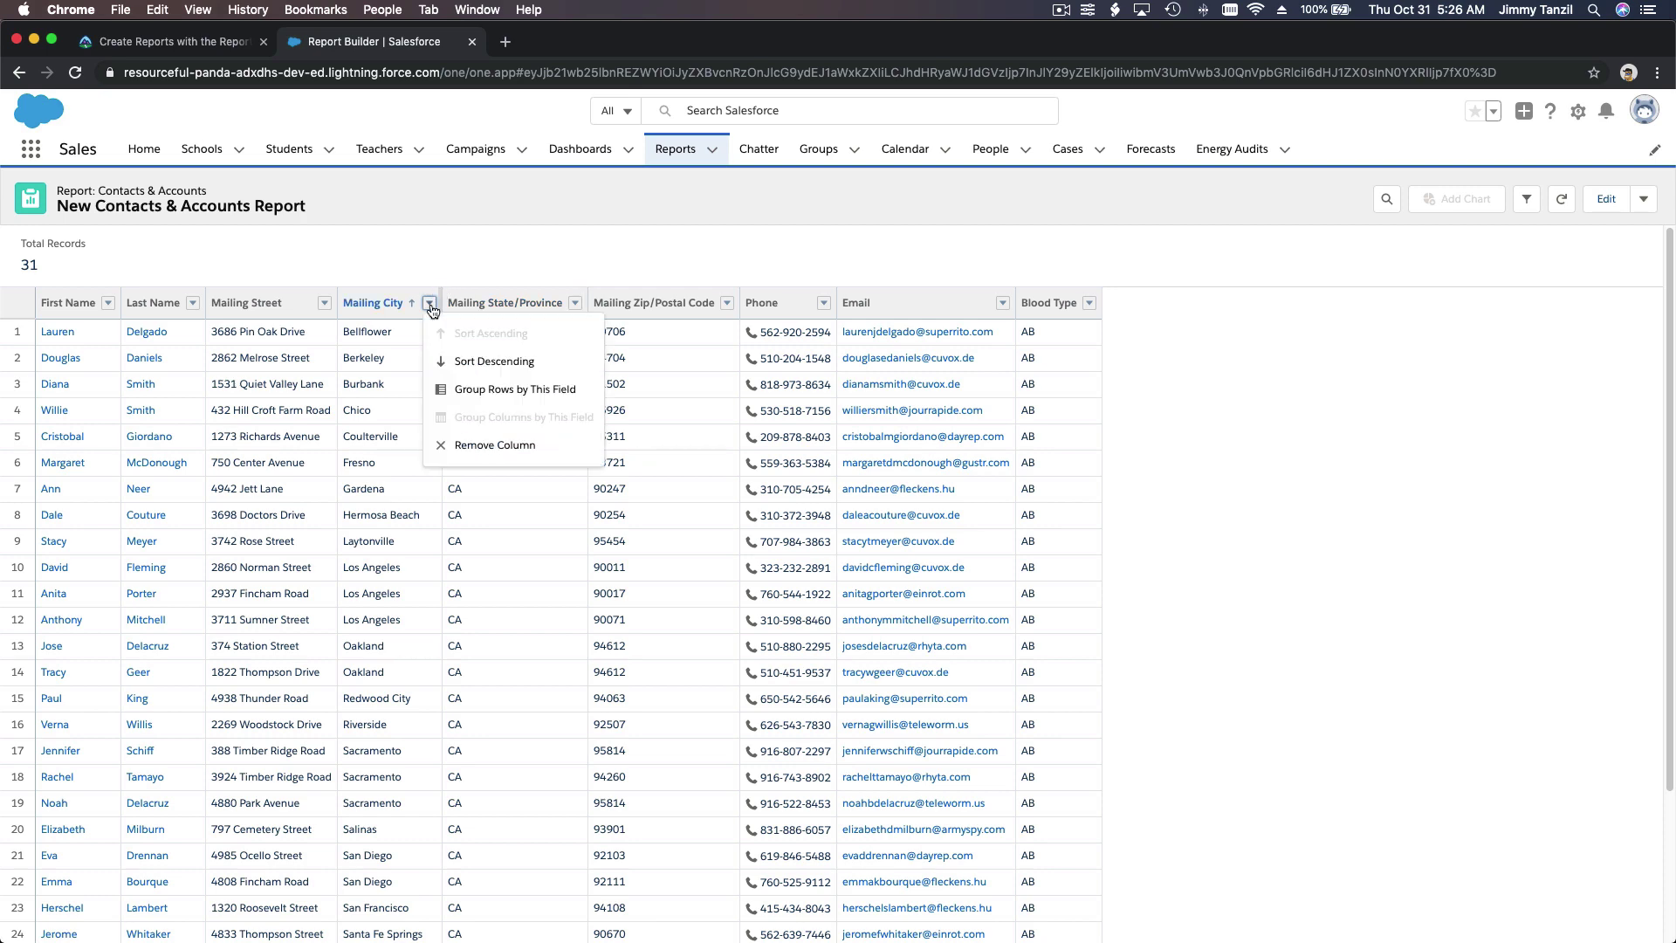
click(468, 376)
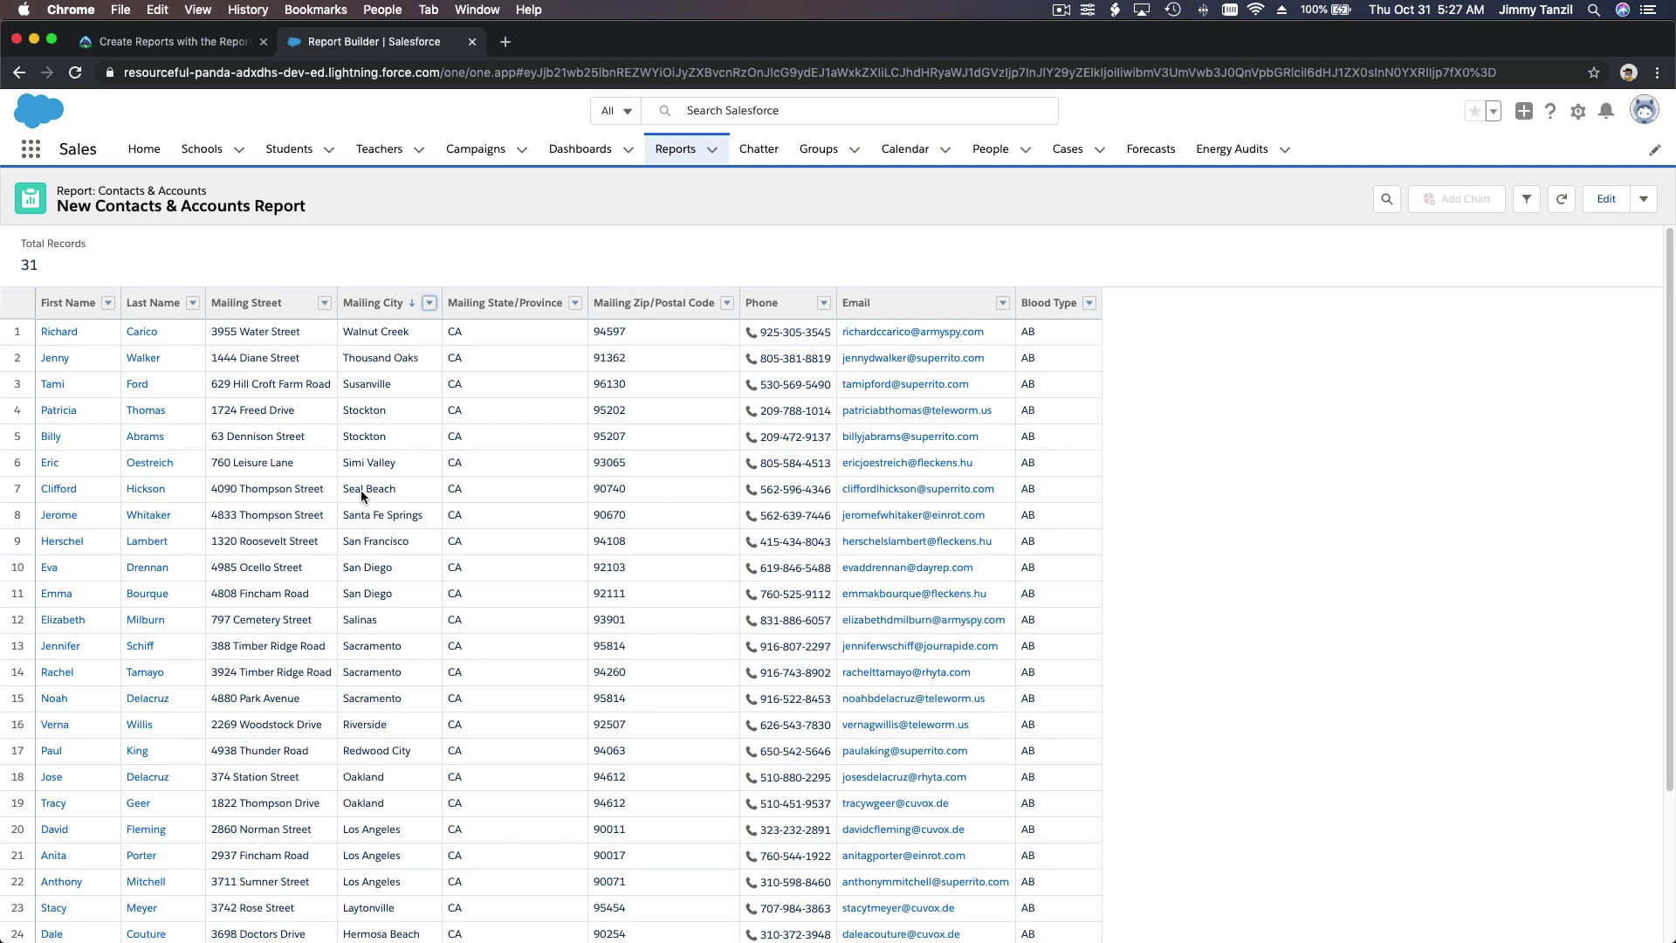
scroll(361, 495, down, 3)
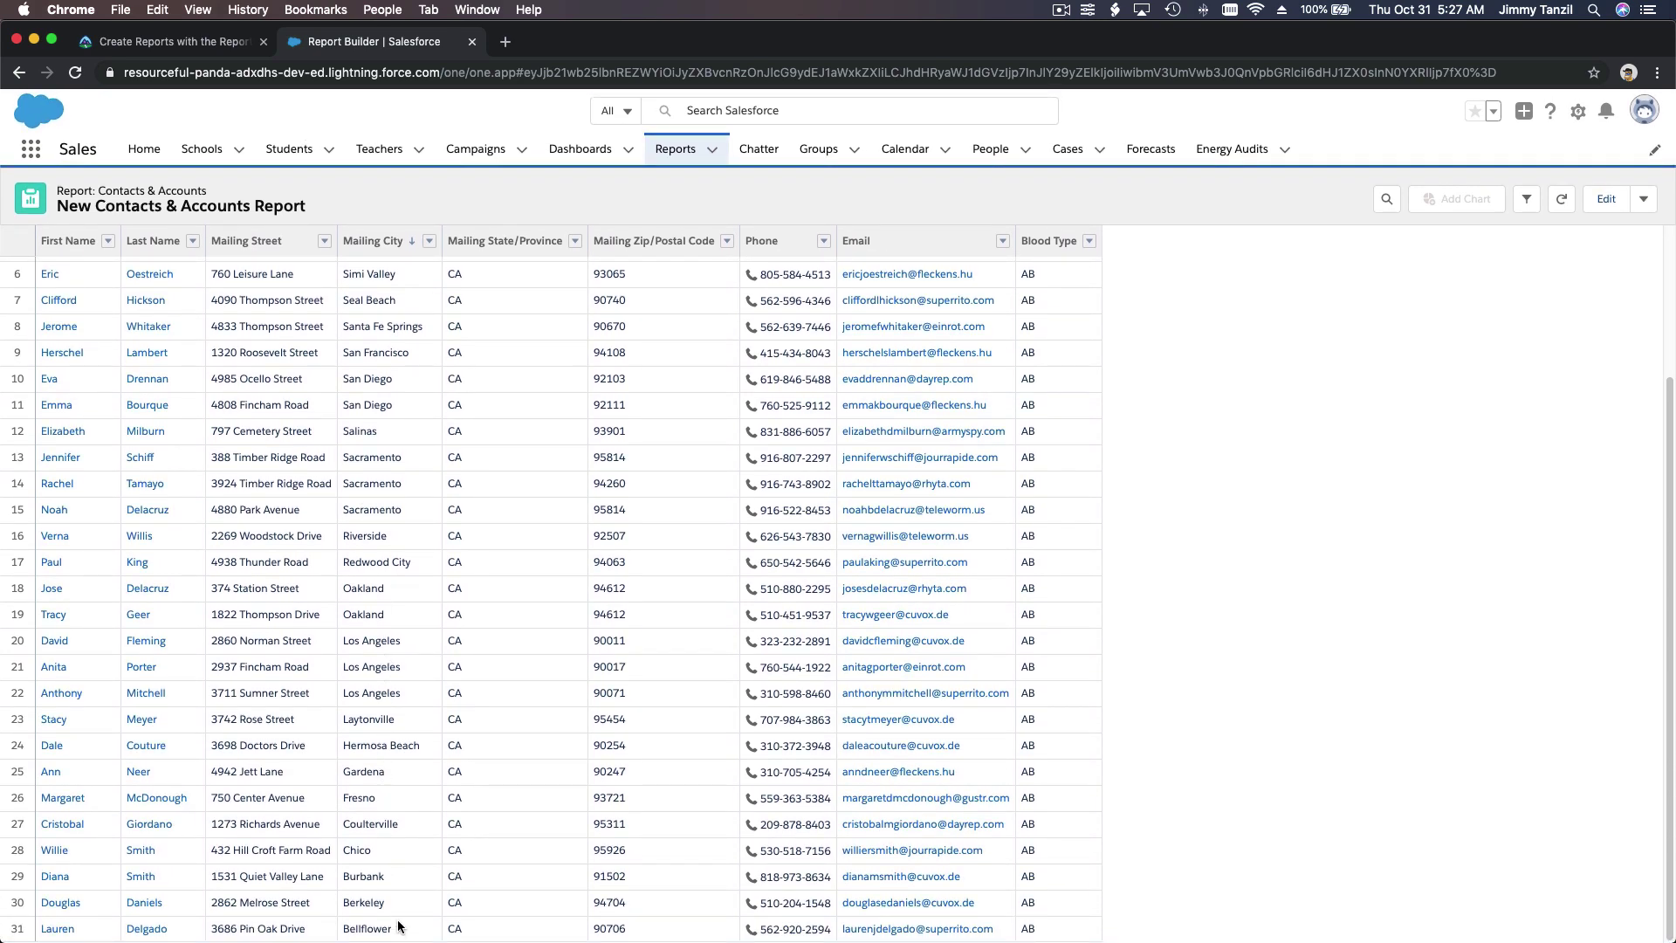
scroll(418, 551, up, 1)
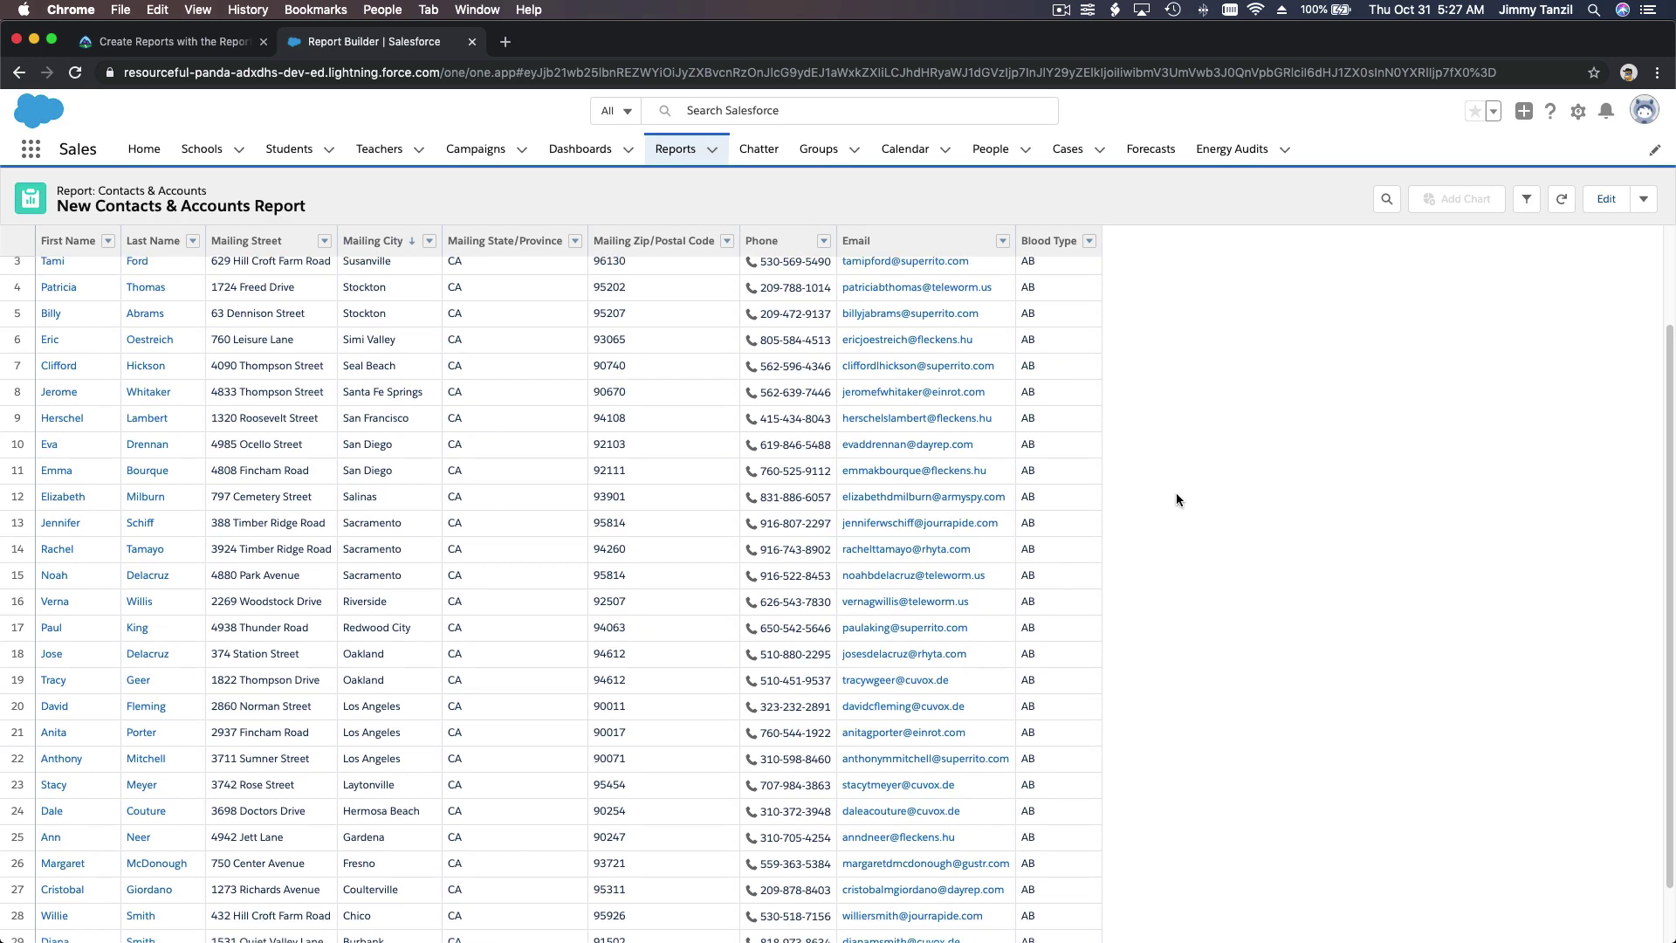
scroll(1281, 473, up, 2)
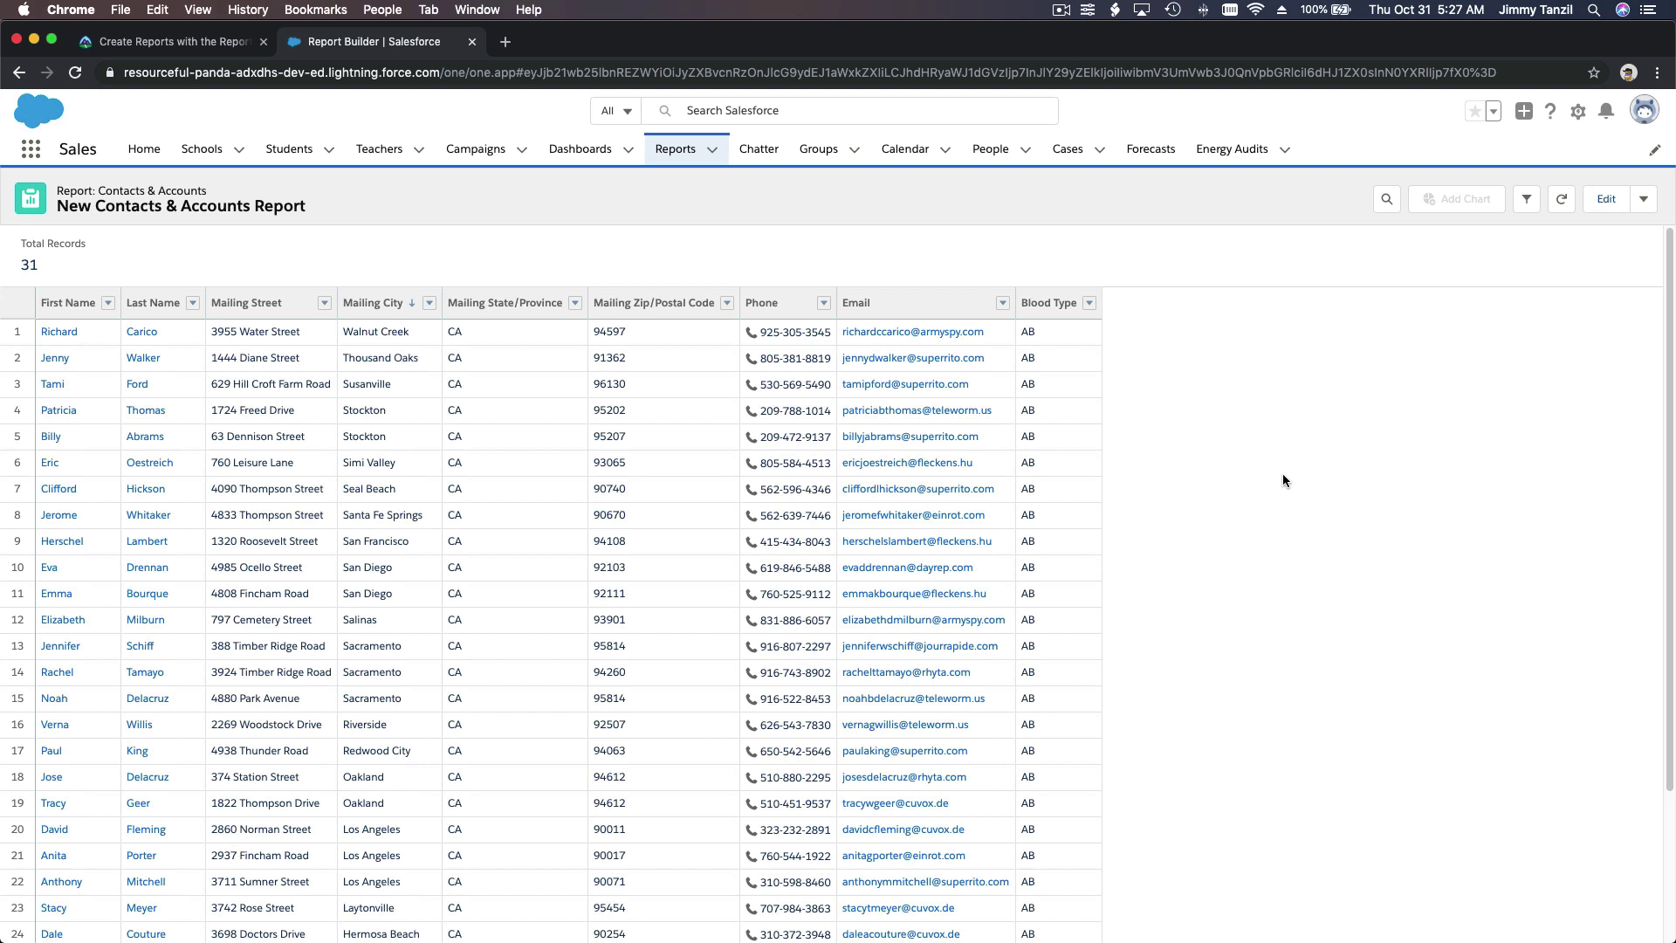
- Return the Mailing City-sorted report to the Report Builder for editing
click(1606, 199)
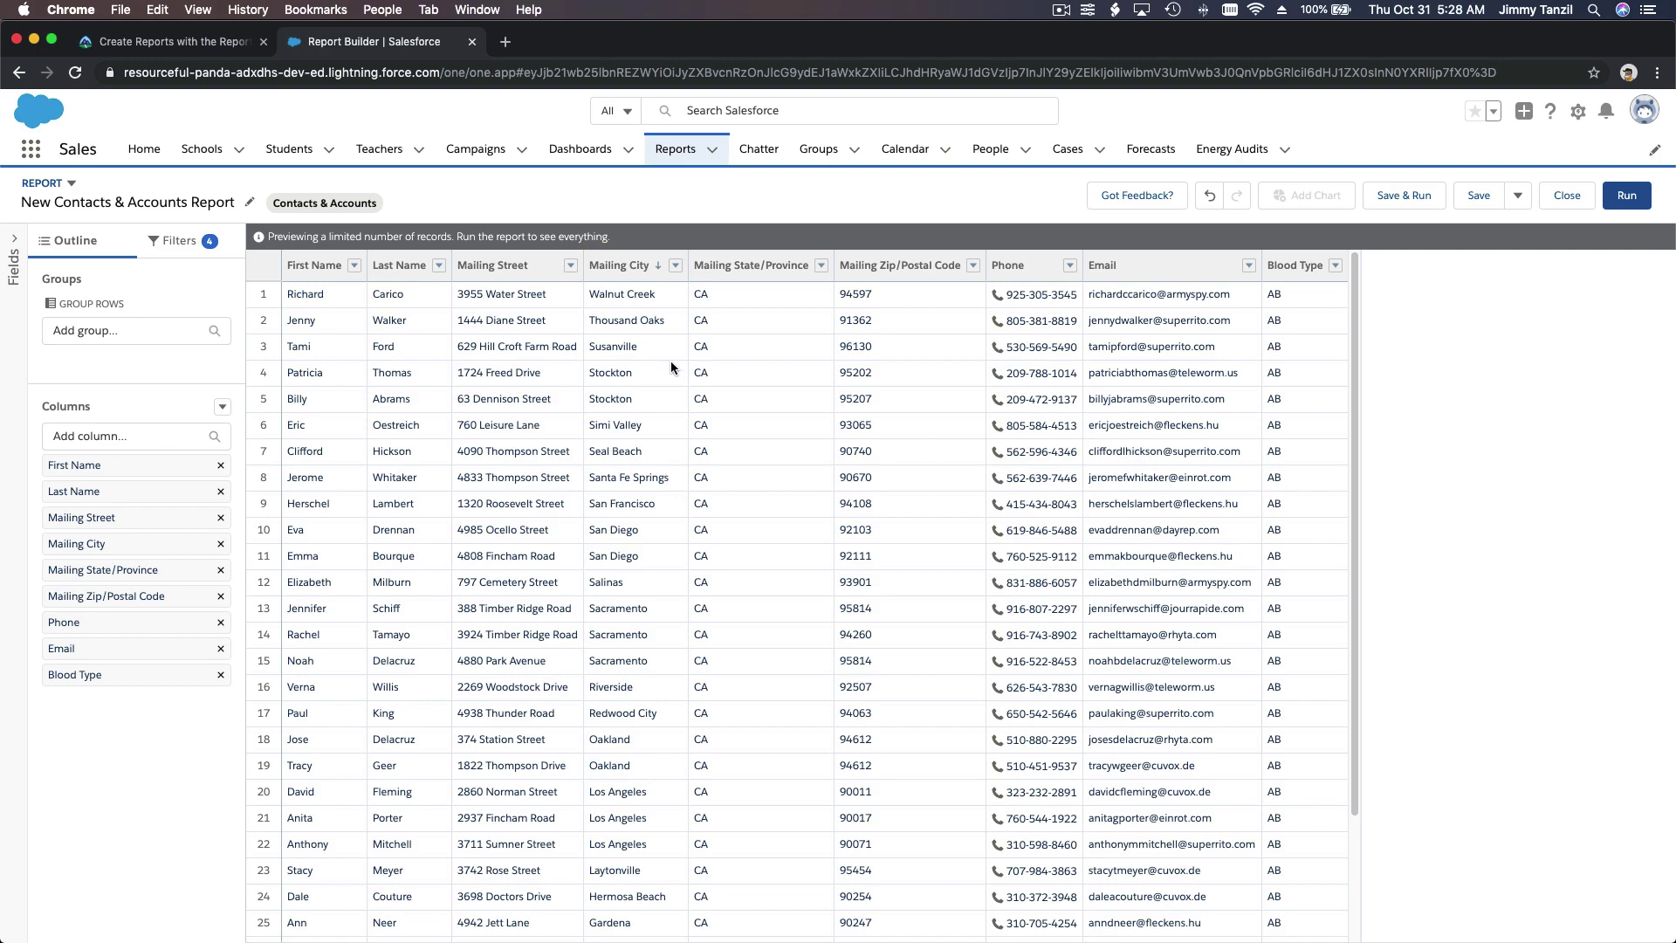
- Switch to the Trailhead Create Reports lesson and scroll to the Use Cross-Object Filters heading
click(168, 52)
scroll(611, 450, down, 10)
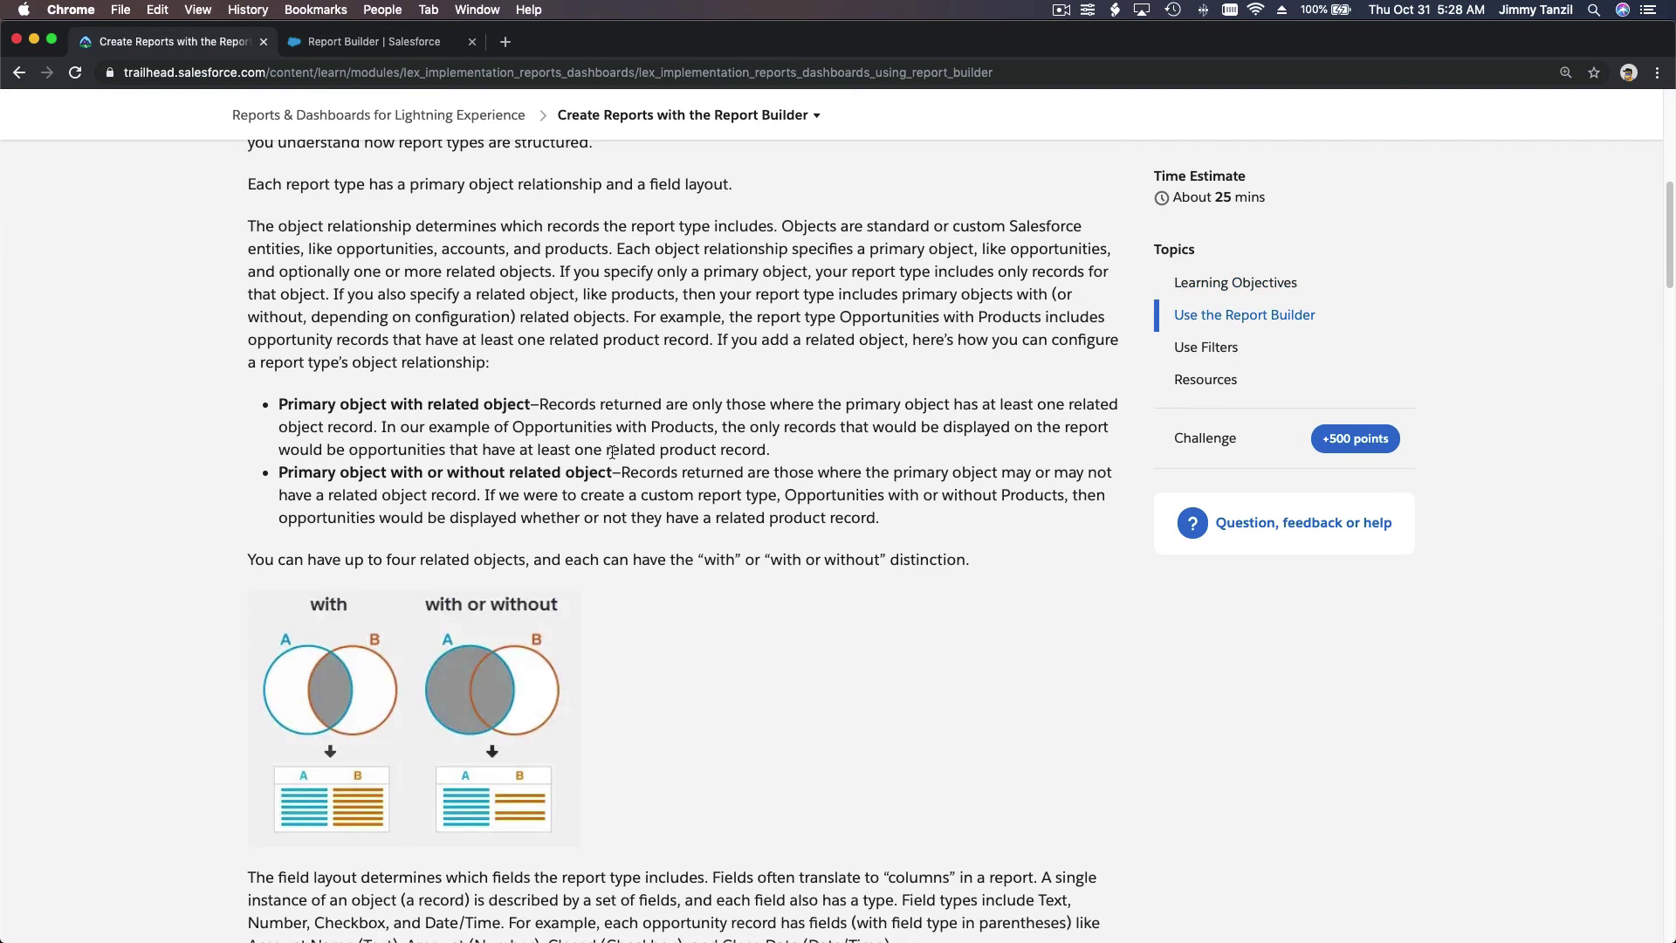
scroll(611, 450, down, 20)
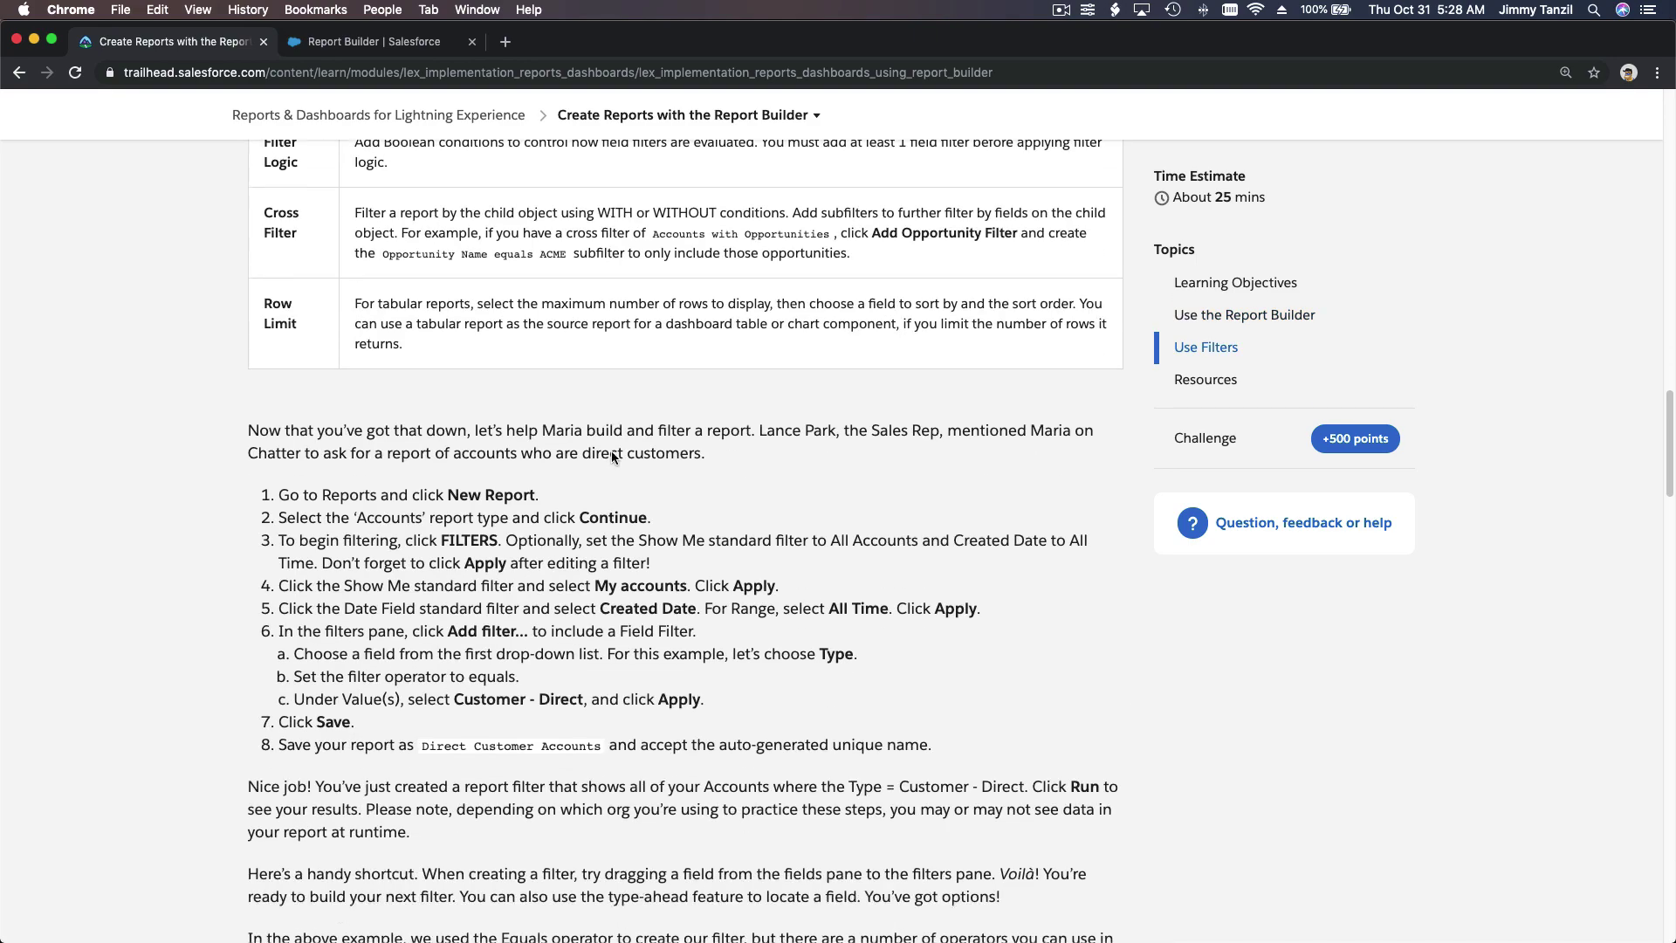
scroll(611, 450, down, 5)
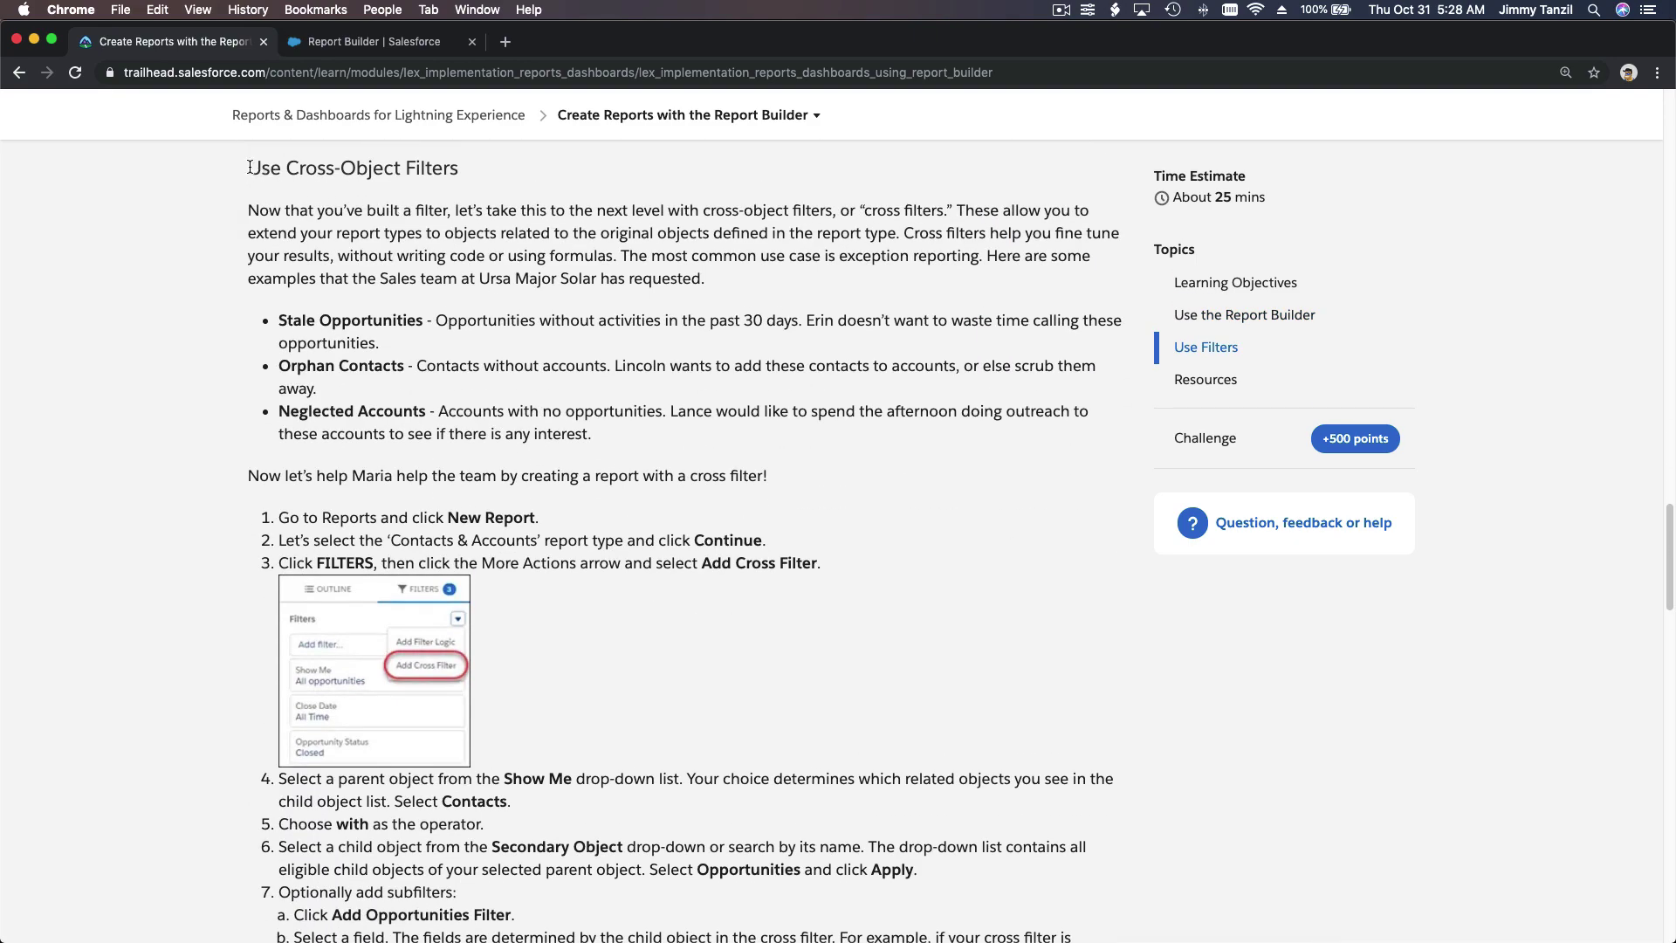
drag(244, 165, 456, 162)
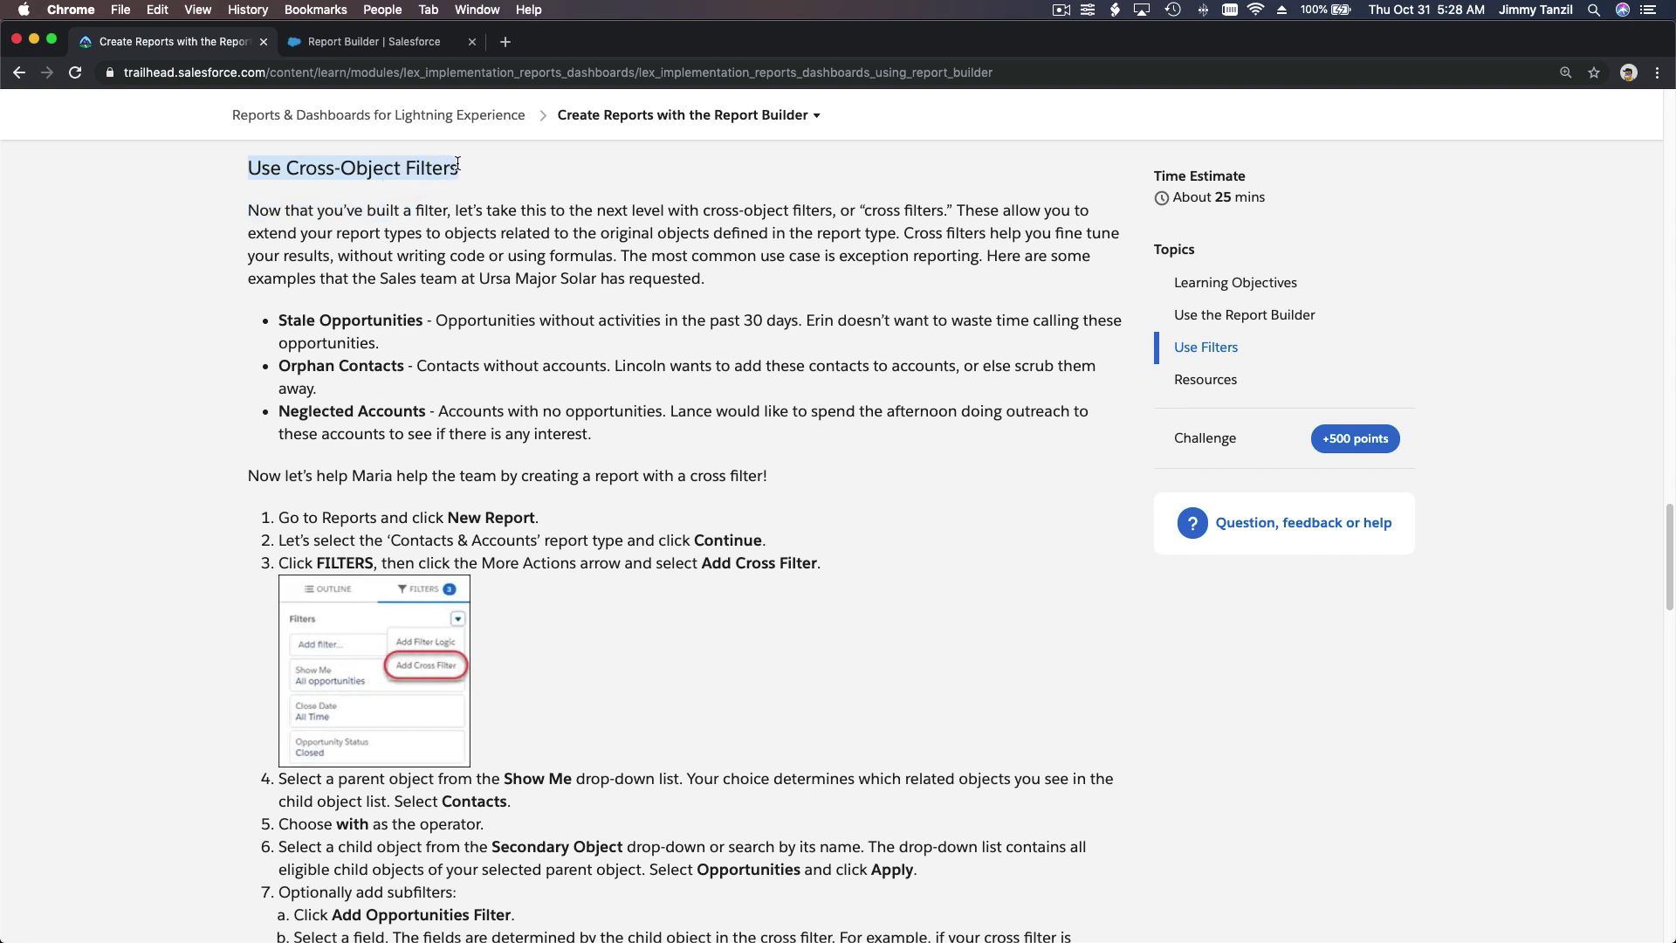
click(695, 227)
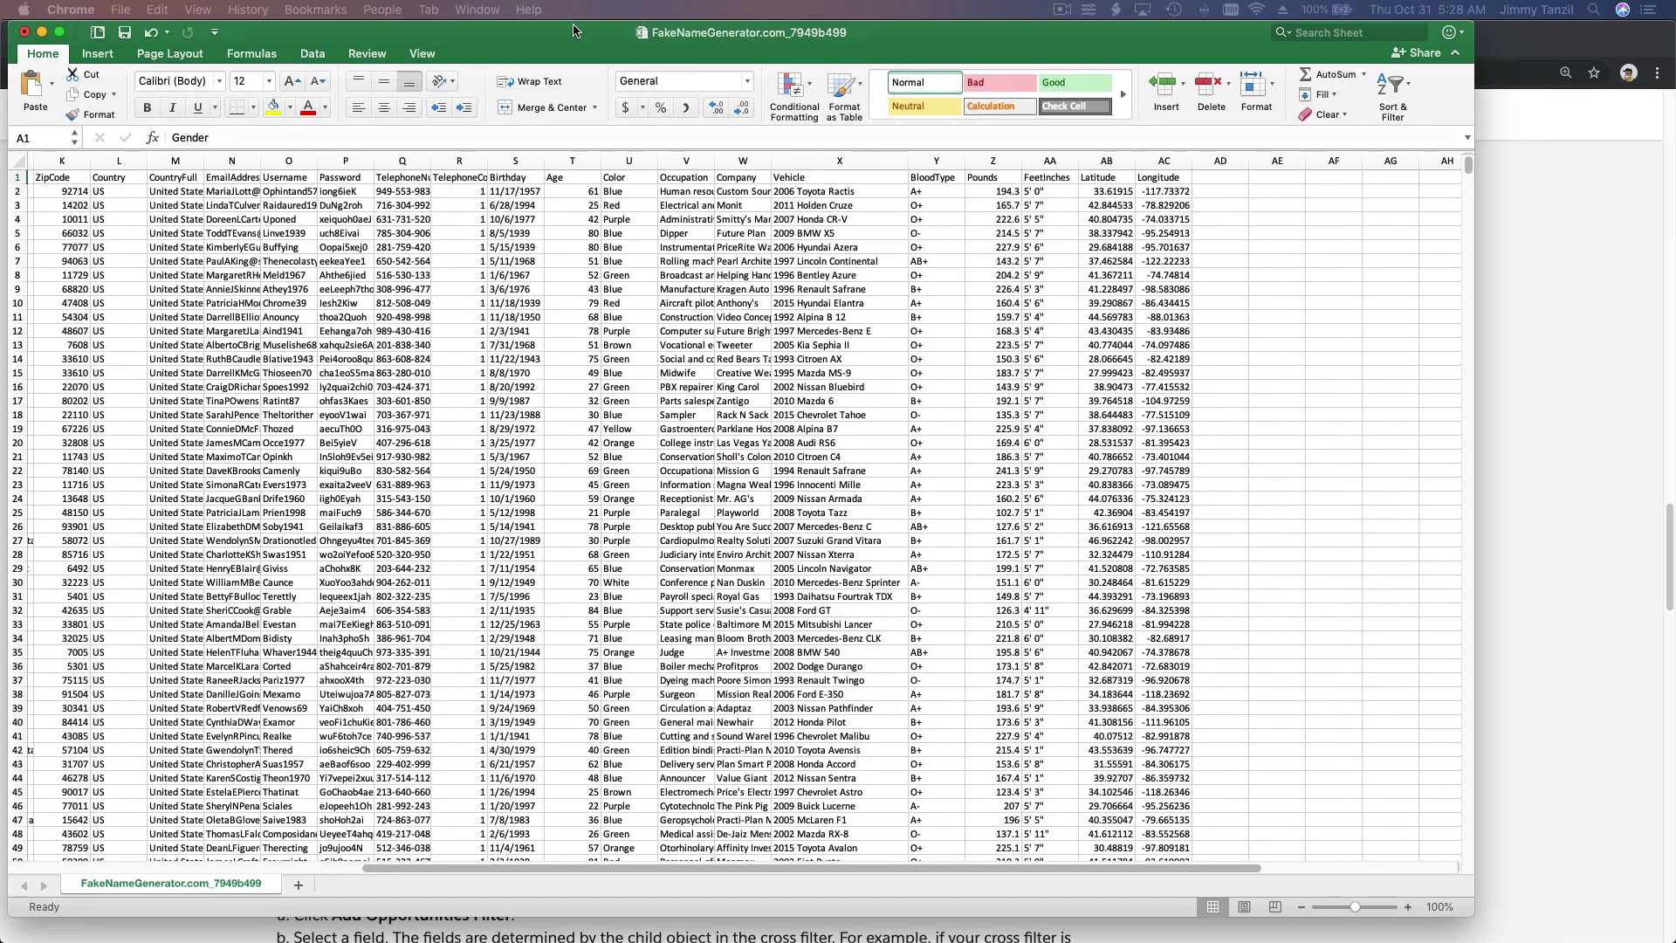
- Maximize Excel, select the Vehicle column (X), then minimize the workbook to reveal Trailhead
double_click(572, 31)
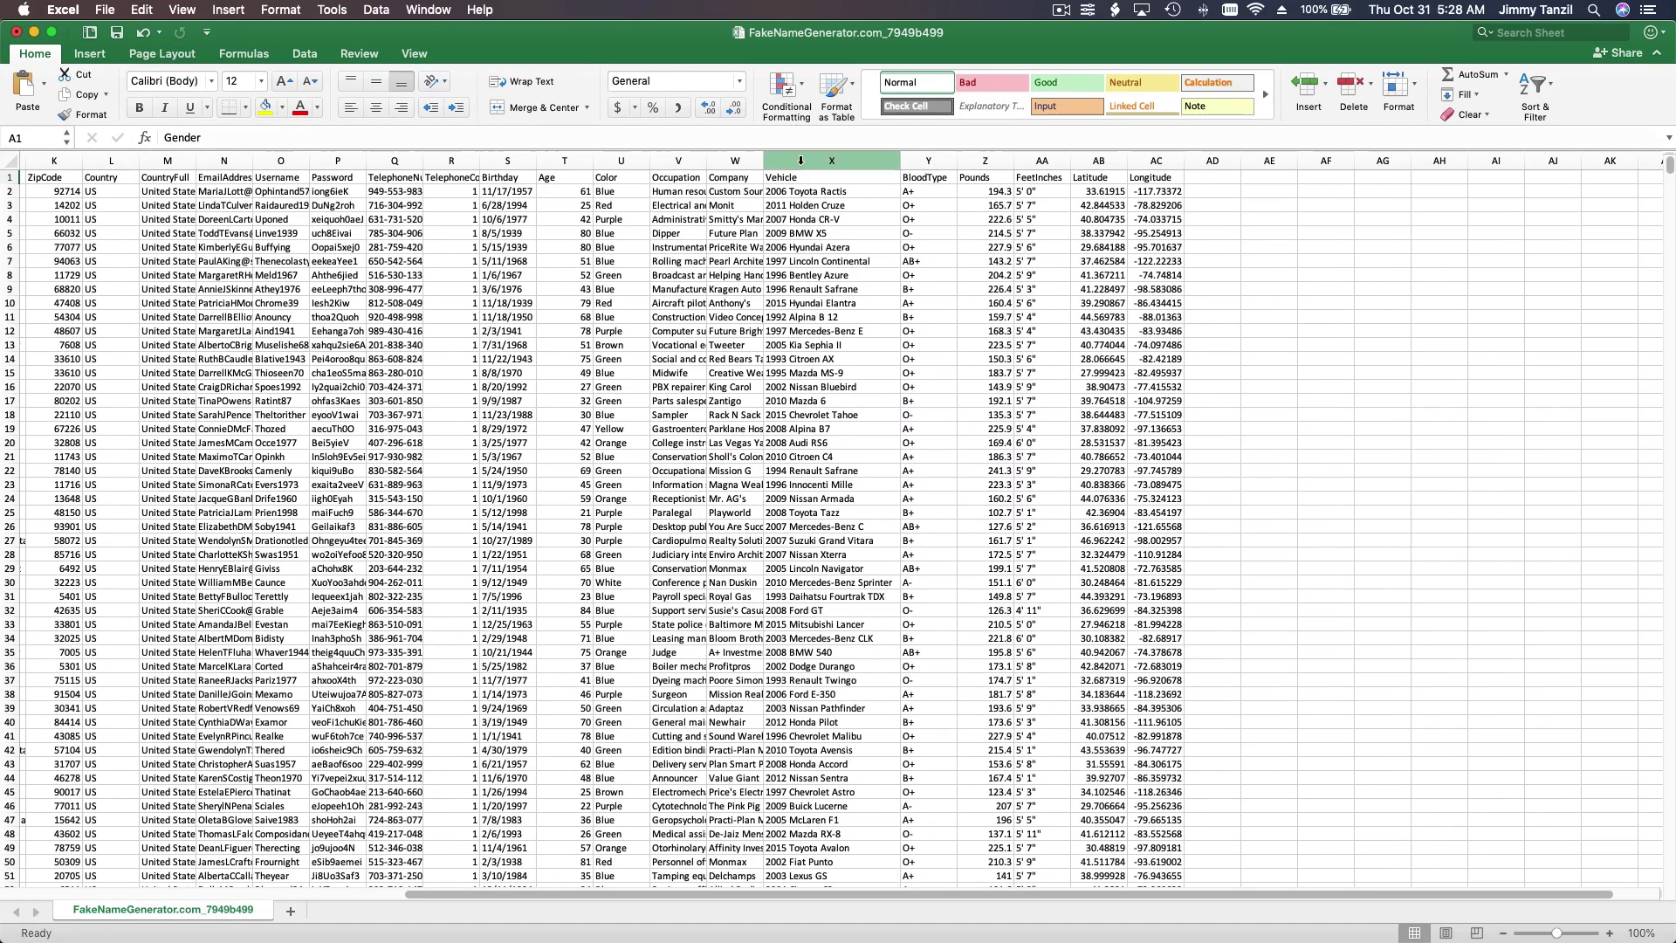
click(802, 162)
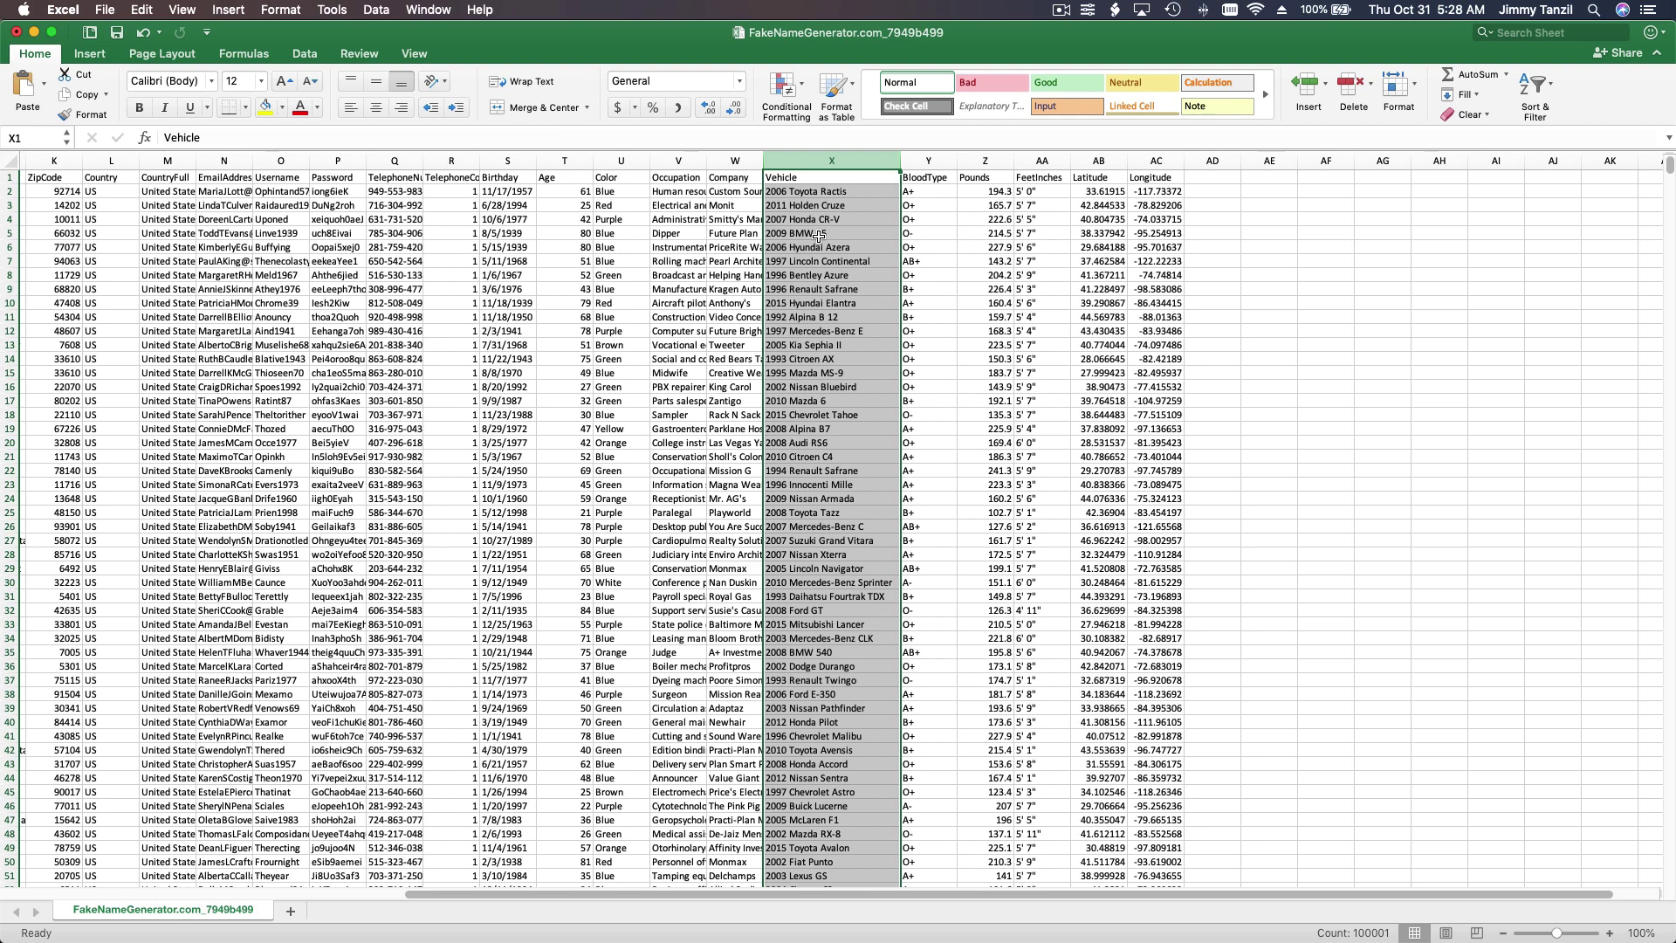
double_click(684, 33)
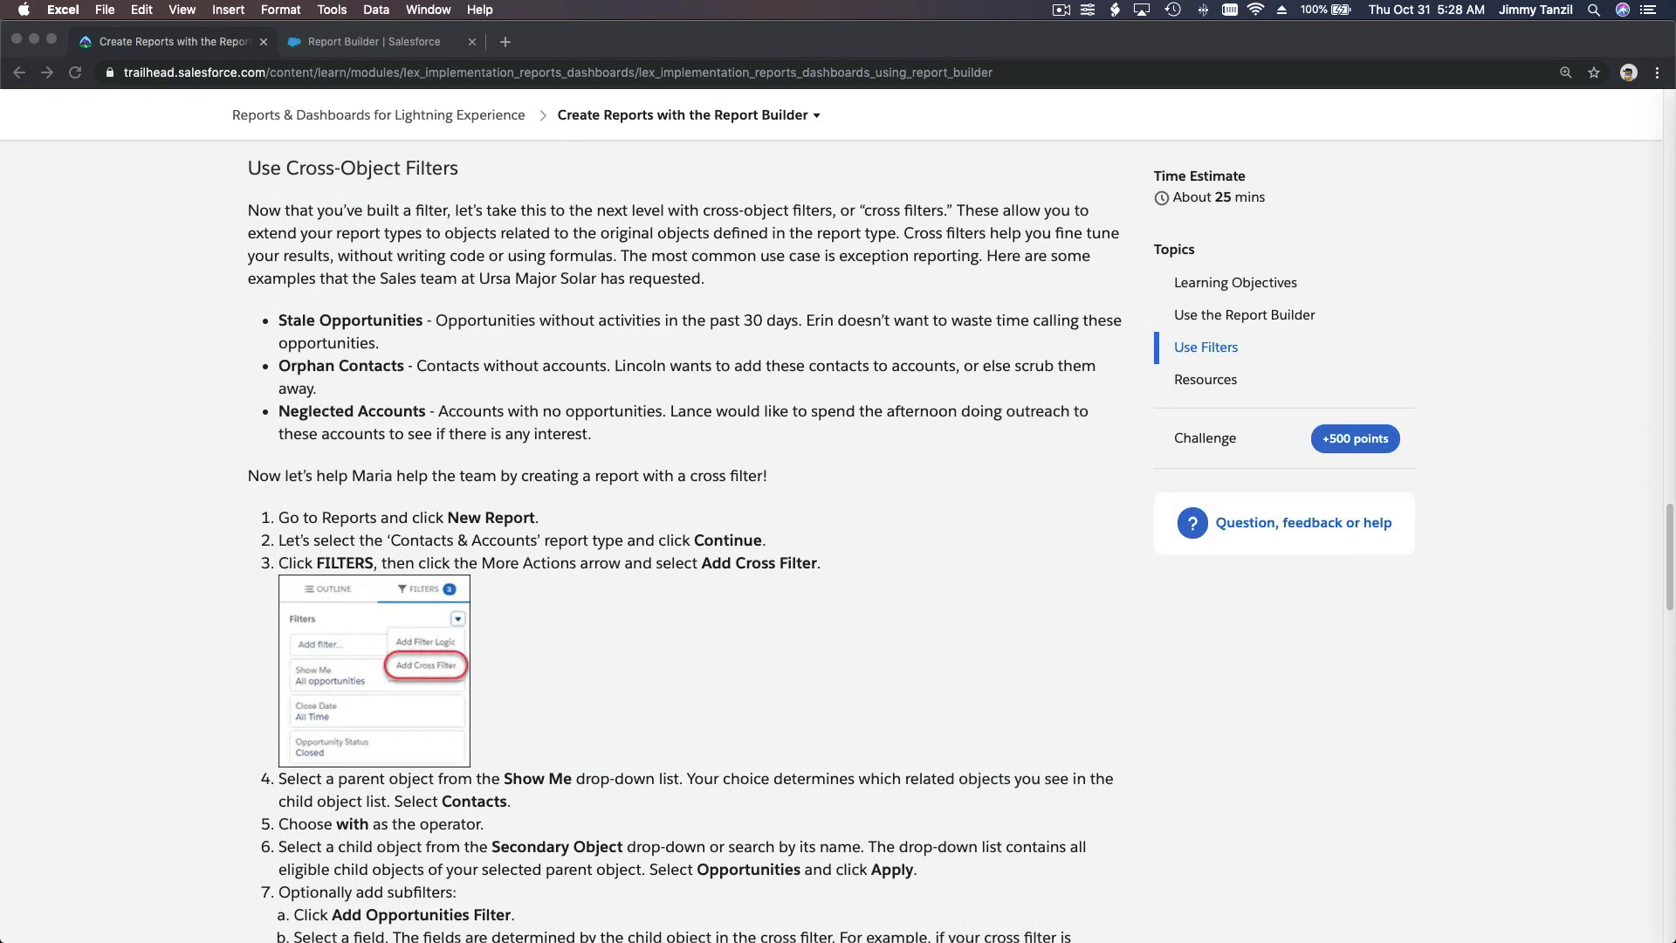
click(1017, 251)
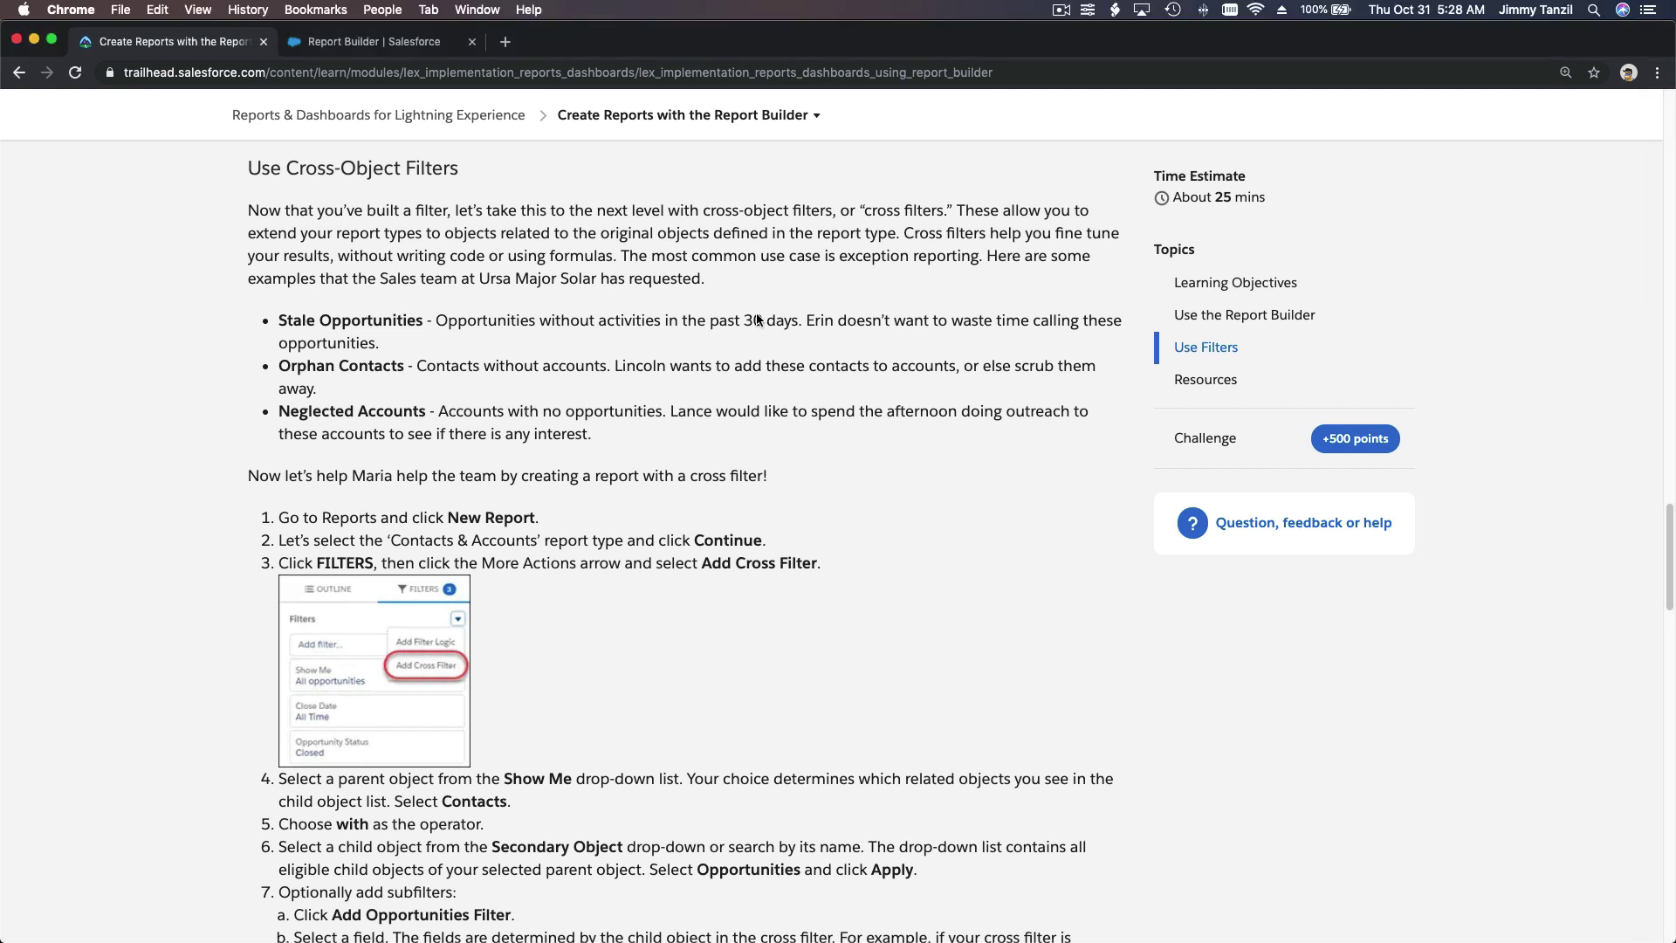